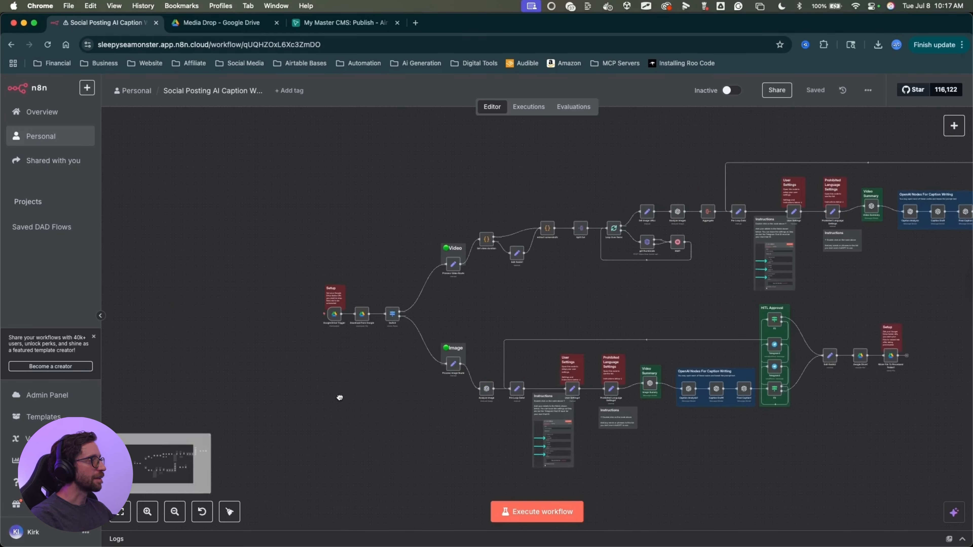
Execute the social posting caption workflow from the editor
{"action": "left_click_drag", "start_coordinate": [402, 347], "coordinate": [399, 265]}
{"action": "key", "text": "Escape"}
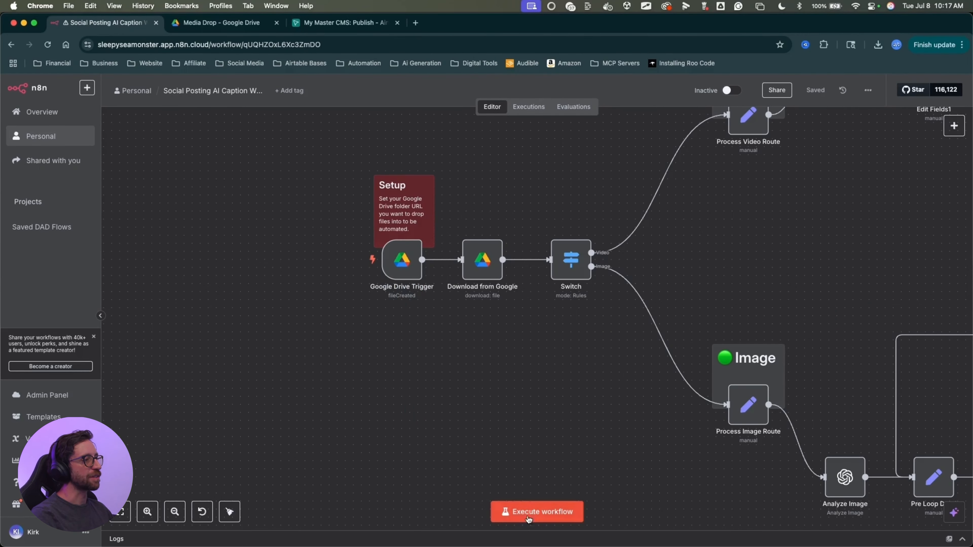
{"action": "left_click", "coordinate": [535, 514]}
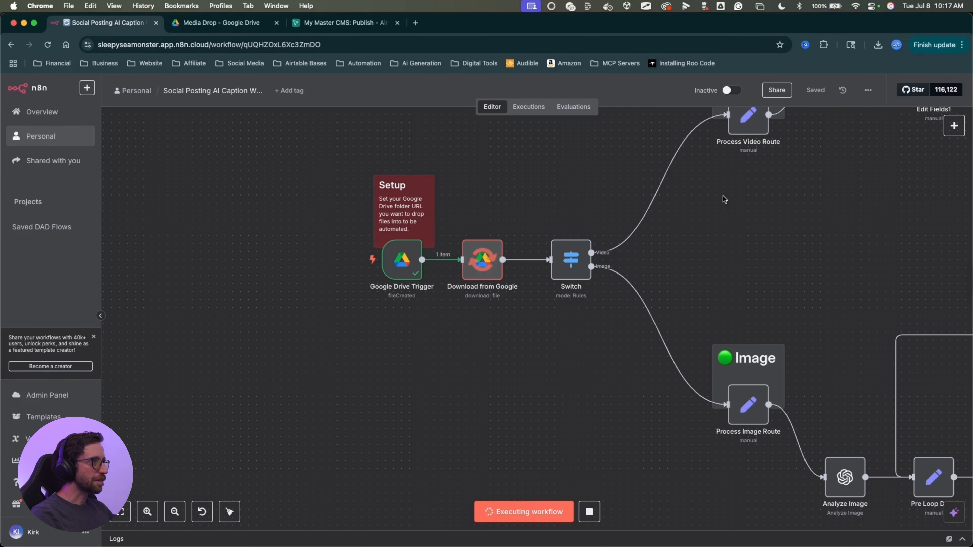
Examine the running workflow from the Google Drive Trigger along the video branch to the Move File To Processed Folder node
{"action": "scroll", "coordinate": [709, 204], "scroll_direction": "down", "scroll_amount": 10}
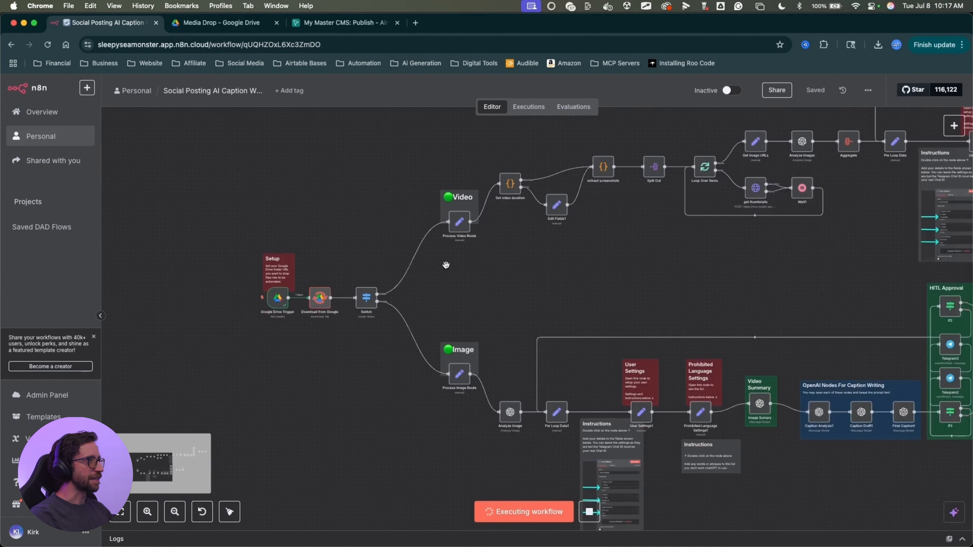
{"action": "scroll", "coordinate": [446, 265], "scroll_direction": "down", "scroll_amount": 6}
{"action": "left_click_drag", "start_coordinate": [272, 264], "coordinate": [260, 298]}
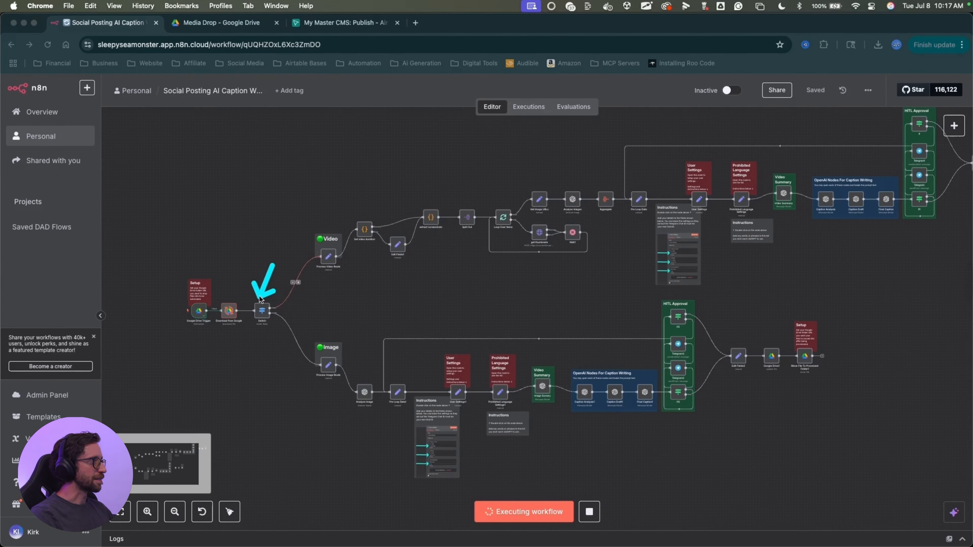
{"action": "left_click_drag", "start_coordinate": [267, 262], "coordinate": [326, 347]}
{"action": "mouse_move", "coordinate": [272, 264]}
{"action": "left_mouse_down"}
{"action": "mouse_move", "coordinate": [322, 281]}
{"action": "mouse_move", "coordinate": [278, 303]}
{"action": "mouse_move", "coordinate": [337, 266]}
{"action": "mouse_move", "coordinate": [369, 224]}
{"action": "mouse_move", "coordinate": [534, 209]}
{"action": "left_mouse_up"}
{"action": "left_click_drag", "start_coordinate": [533, 209], "coordinate": [549, 209]}
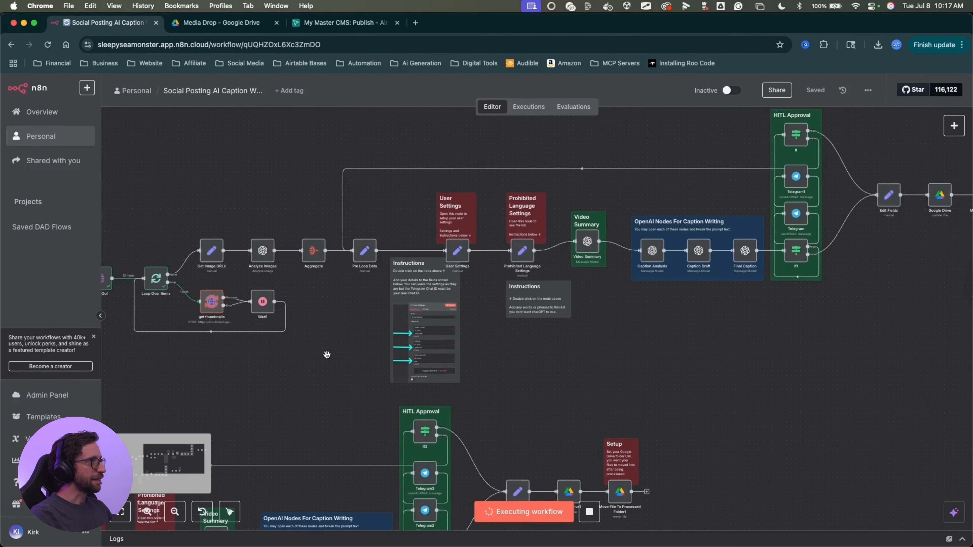
{"action": "scroll", "coordinate": [327, 354], "scroll_direction": "down", "scroll_amount": 2}
{"action": "scroll", "coordinate": [328, 355], "scroll_direction": "down", "scroll_amount": 2}
{"action": "mouse_move", "coordinate": [280, 188]}
{"action": "left_mouse_down"}
{"action": "mouse_move", "coordinate": [423, 285]}
{"action": "mouse_move", "coordinate": [527, 278]}
{"action": "mouse_move", "coordinate": [653, 303]}
{"action": "mouse_move", "coordinate": [691, 283]}
{"action": "mouse_move", "coordinate": [769, 204]}
{"action": "mouse_move", "coordinate": [786, 232]}
{"action": "mouse_move", "coordinate": [780, 240]}
{"action": "mouse_move", "coordinate": [794, 232]}
{"action": "left_mouse_up"}
{"action": "key", "text": "Escape"}
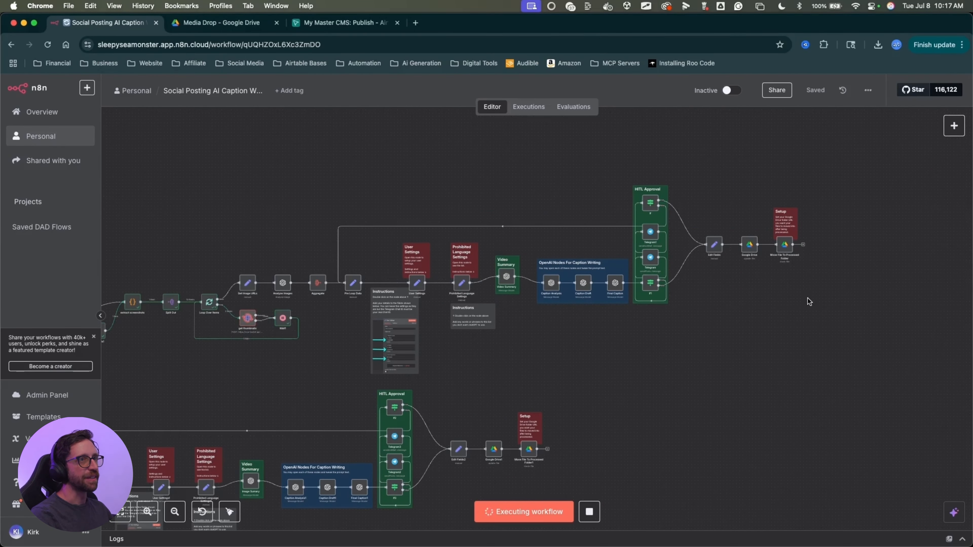
{"action": "left_click_drag", "start_coordinate": [805, 297], "coordinate": [477, 359]}
{"action": "scroll", "coordinate": [465, 349], "scroll_direction": "up", "scroll_amount": 5}
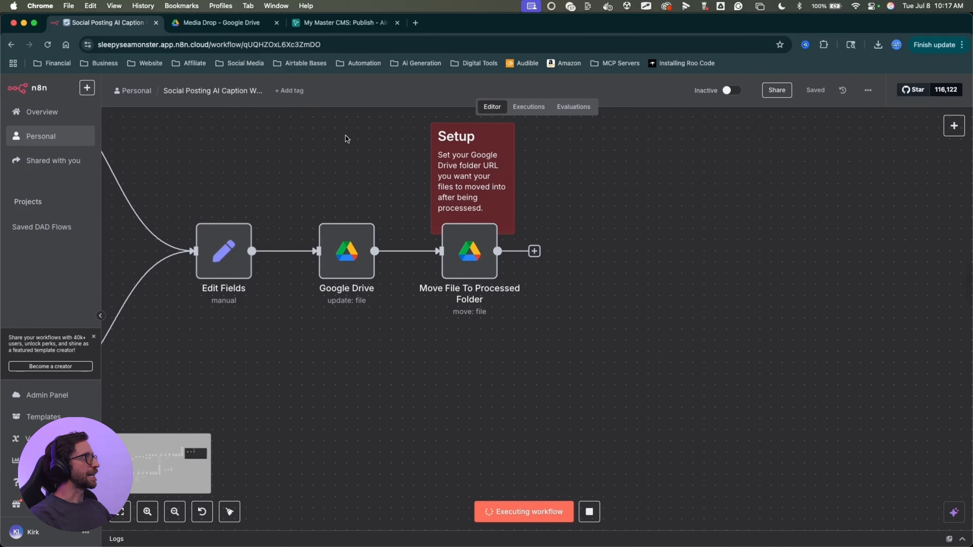
Switch to Google Drive and look at the captioned MP4 file in the Media Drop folder
{"action": "left_click", "coordinate": [237, 24]}
{"action": "key", "text": "ctrl+a"}
{"action": "left_click_drag", "start_coordinate": [267, 349], "coordinate": [226, 215]}
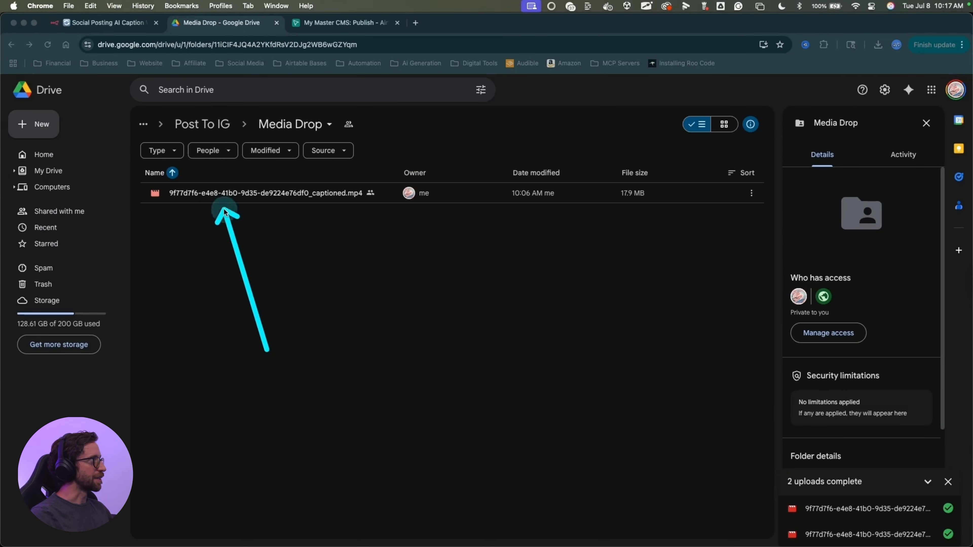
{"action": "key", "text": "Escape"}
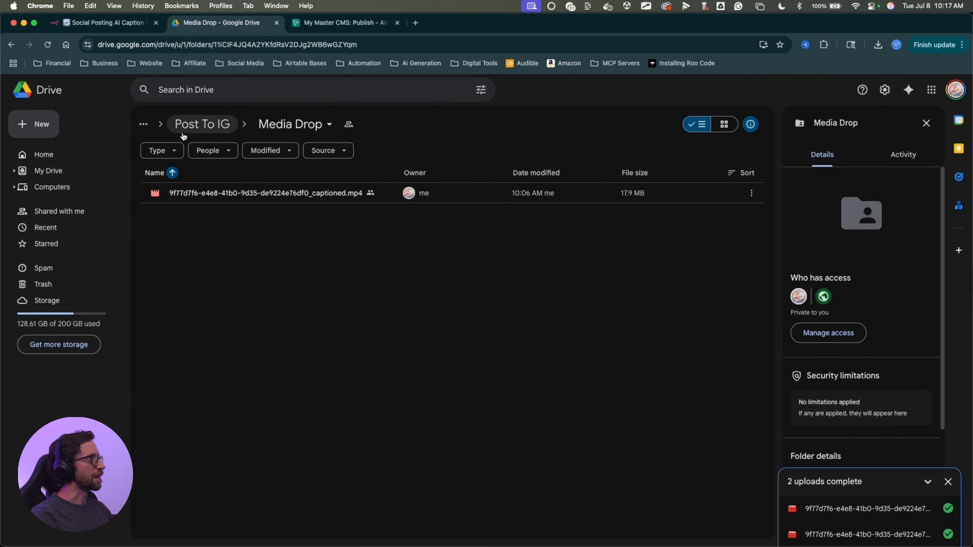
Go up to the Post To IG folder and open its Processed Media subfolder
{"action": "left_click", "coordinate": [217, 128]}
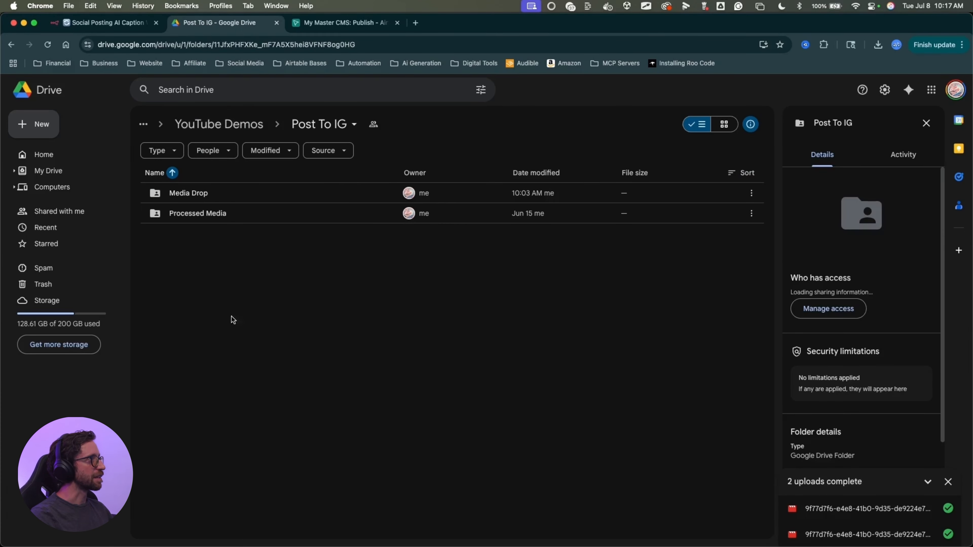
{"action": "key", "text": "ctrl+a"}
{"action": "mouse_move", "coordinate": [235, 334]}
{"action": "left_mouse_down"}
{"action": "mouse_move", "coordinate": [199, 200]}
{"action": "mouse_move", "coordinate": [235, 190]}
{"action": "mouse_move", "coordinate": [203, 210]}
{"action": "mouse_move", "coordinate": [207, 196]}
{"action": "mouse_move", "coordinate": [195, 199]}
{"action": "mouse_move", "coordinate": [193, 219]}
{"action": "left_mouse_up"}
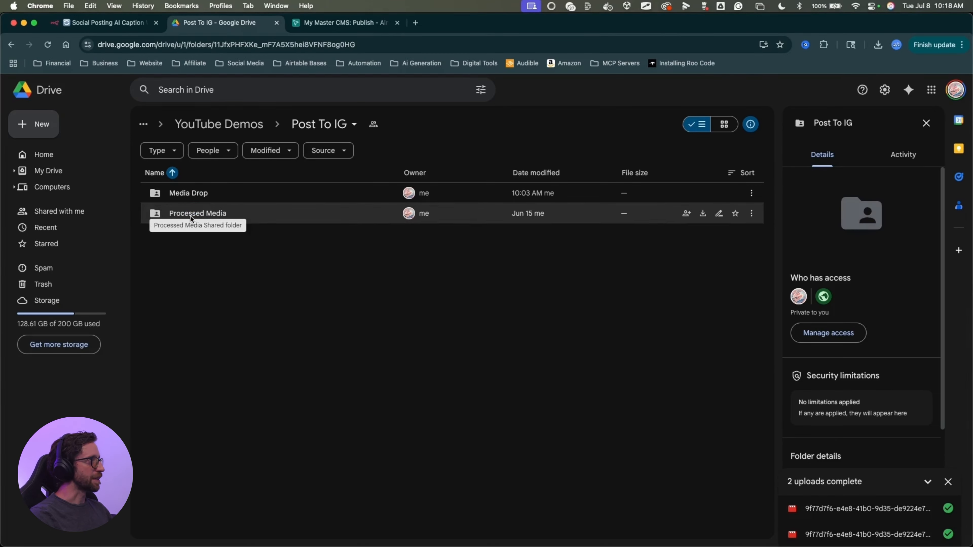
{"action": "double_click", "coordinate": [191, 218]}
{"action": "mouse_move", "coordinate": [230, 409]}
{"action": "left_mouse_down"}
{"action": "mouse_move", "coordinate": [149, 214]}
{"action": "mouse_move", "coordinate": [273, 335]}
{"action": "mouse_move", "coordinate": [203, 262]}
{"action": "left_mouse_up"}
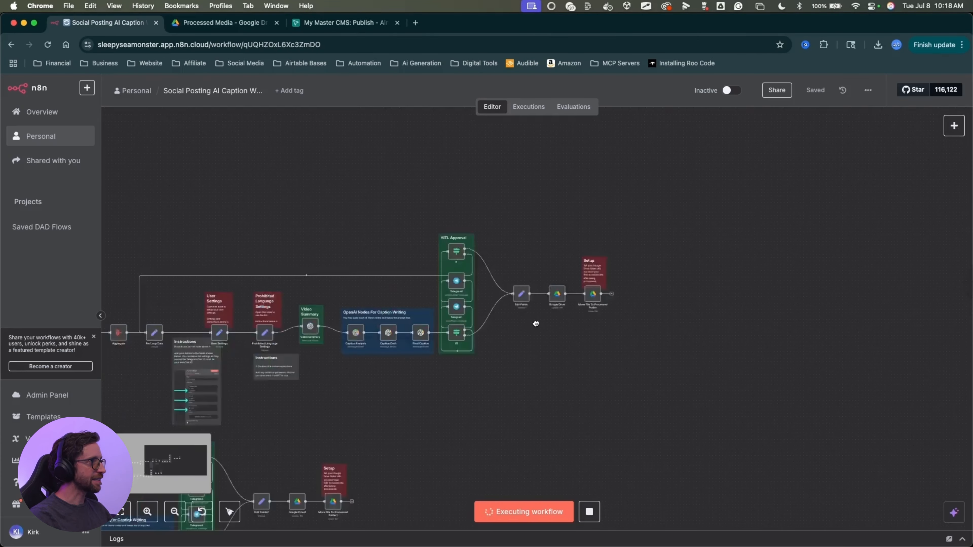
In the n8n workflow, examine how the Switch node routes files into the Video and Image branches
{"action": "left_click_drag", "start_coordinate": [535, 324], "coordinate": [783, 234]}
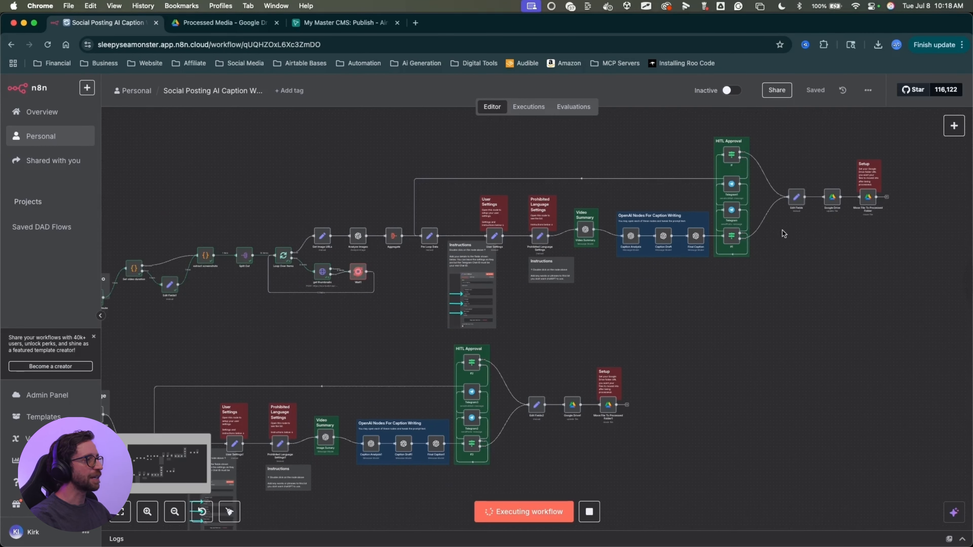
{"action": "scroll", "coordinate": [570, 327], "scroll_direction": "down", "scroll_amount": 3}
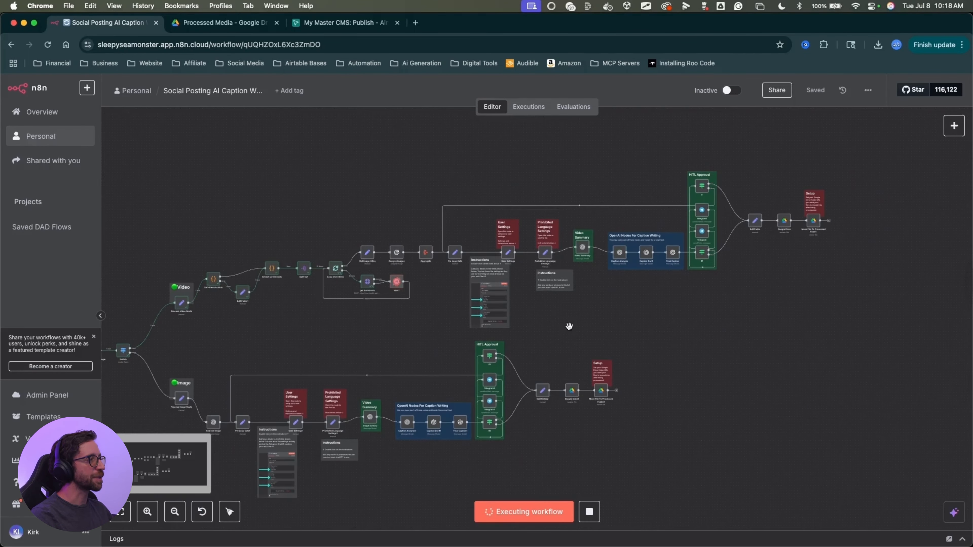
{"action": "left_click_drag", "start_coordinate": [232, 165], "coordinate": [193, 273]}
{"action": "left_click_drag", "start_coordinate": [301, 164], "coordinate": [180, 386]}
{"action": "key", "text": "Escape"}
{"action": "left_click_drag", "start_coordinate": [253, 234], "coordinate": [384, 178]}
{"action": "left_click_drag", "start_coordinate": [327, 161], "coordinate": [321, 193]}
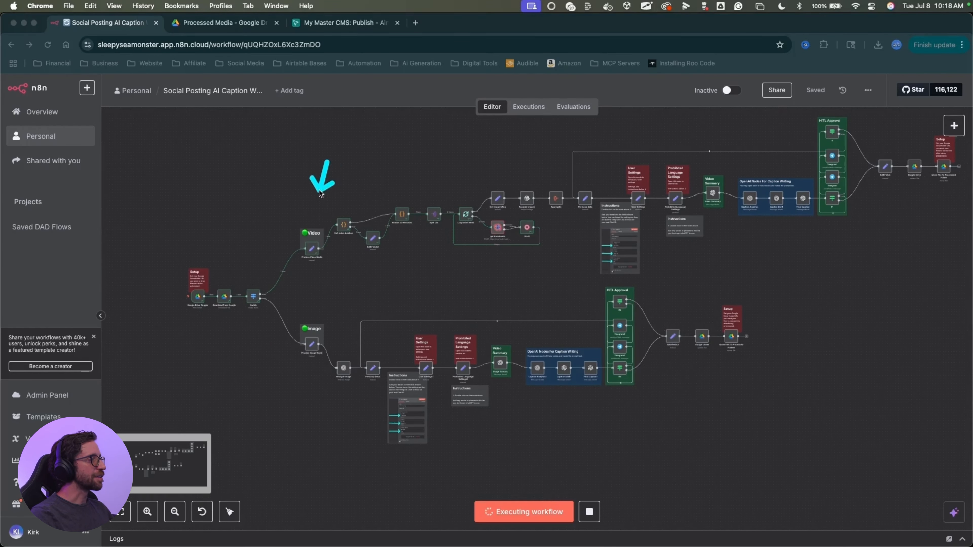
Examine the video branch from Process Video Route through the OpenAI caption nodes to HITL Approval, and compare it with the image branch
{"action": "mouse_move", "coordinate": [311, 235]}
{"action": "left_mouse_down"}
{"action": "mouse_move", "coordinate": [717, 185]}
{"action": "mouse_move", "coordinate": [814, 205]}
{"action": "mouse_move", "coordinate": [727, 187]}
{"action": "mouse_move", "coordinate": [472, 187]}
{"action": "mouse_move", "coordinate": [640, 187]}
{"action": "mouse_move", "coordinate": [781, 209]}
{"action": "mouse_move", "coordinate": [830, 167]}
{"action": "left_mouse_up"}
{"action": "scroll", "coordinate": [789, 261], "scroll_direction": "right", "scroll_amount": 6}
{"action": "scroll", "coordinate": [788, 261], "scroll_direction": "up", "scroll_amount": 2}
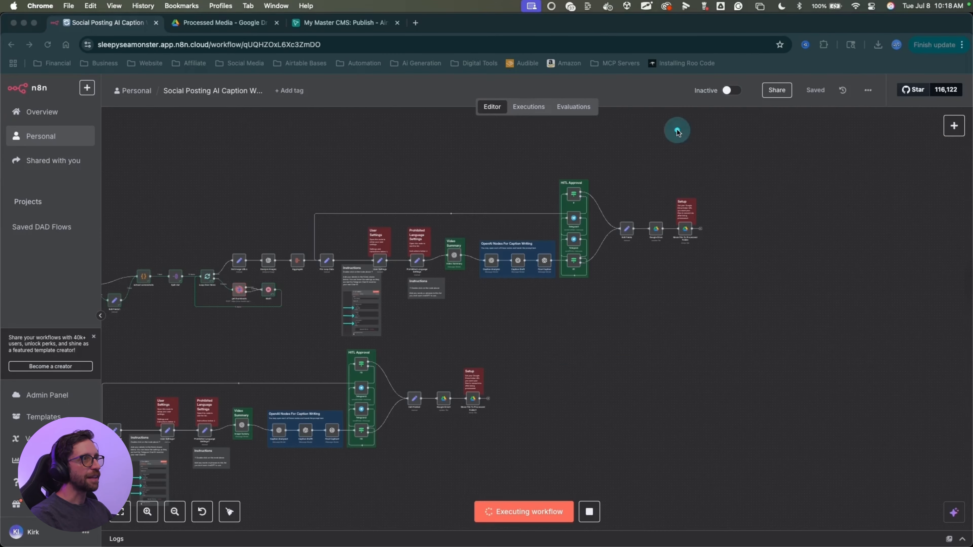
{"action": "mouse_move", "coordinate": [677, 130]}
{"action": "left_mouse_down"}
{"action": "mouse_move", "coordinate": [570, 237]}
{"action": "mouse_move", "coordinate": [494, 261]}
{"action": "mouse_move", "coordinate": [528, 243]}
{"action": "mouse_move", "coordinate": [548, 261]}
{"action": "mouse_move", "coordinate": [515, 263]}
{"action": "mouse_move", "coordinate": [558, 264]}
{"action": "left_mouse_up"}
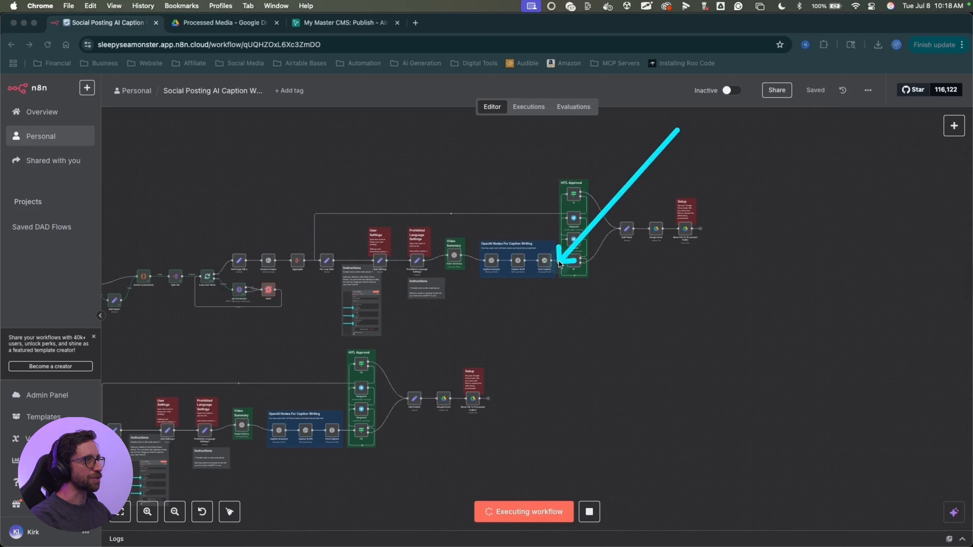
{"action": "key", "text": "ctrl+a"}
{"action": "scroll", "coordinate": [469, 302], "scroll_direction": "left", "scroll_amount": 6}
{"action": "scroll", "coordinate": [469, 302], "scroll_direction": "down", "scroll_amount": 2}
{"action": "key", "text": "ctrl+a"}
{"action": "mouse_move", "coordinate": [386, 256]}
{"action": "left_mouse_down"}
{"action": "mouse_move", "coordinate": [310, 337]}
{"action": "mouse_move", "coordinate": [277, 347]}
{"action": "mouse_move", "coordinate": [348, 368]}
{"action": "mouse_move", "coordinate": [743, 322]}
{"action": "mouse_move", "coordinate": [470, 373]}
{"action": "mouse_move", "coordinate": [699, 326]}
{"action": "mouse_move", "coordinate": [582, 332]}
{"action": "mouse_move", "coordinate": [432, 368]}
{"action": "left_mouse_up"}
{"action": "mouse_move", "coordinate": [400, 349]}
{"action": "left_mouse_down"}
{"action": "mouse_move", "coordinate": [257, 330]}
{"action": "mouse_move", "coordinate": [178, 305]}
{"action": "mouse_move", "coordinate": [407, 270]}
{"action": "left_mouse_up"}
Inspect the executed end of the video branch at the Move File To Processed Folder node
{"action": "scroll", "coordinate": [388, 189], "scroll_direction": "left", "scroll_amount": 10}
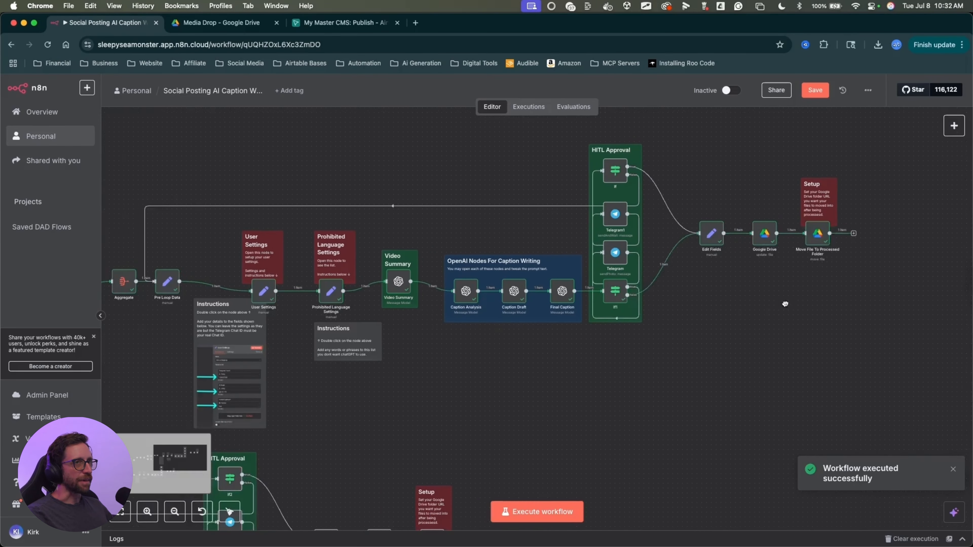
{"action": "scroll", "coordinate": [536, 287], "scroll_direction": "right", "scroll_amount": 10}
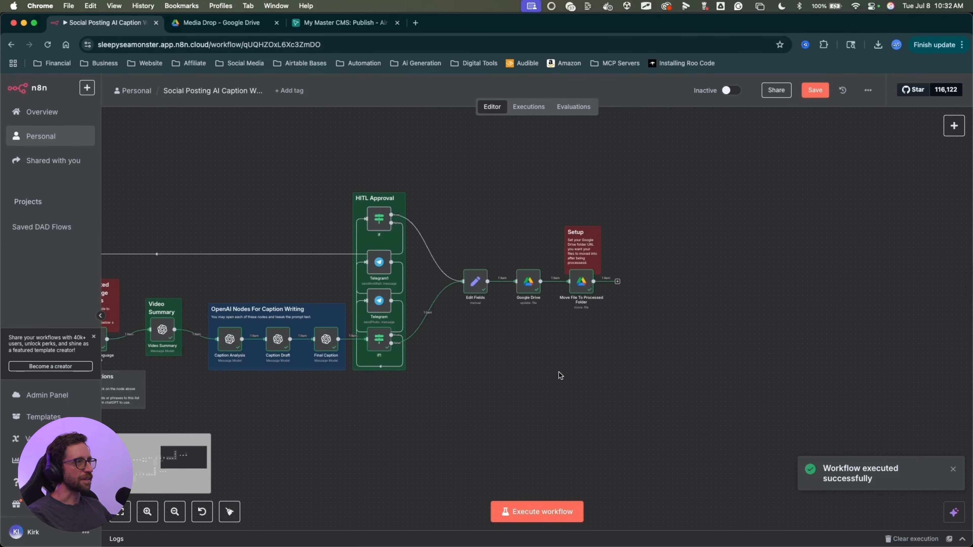
{"action": "left_click_drag", "start_coordinate": [559, 391], "coordinate": [577, 316]}
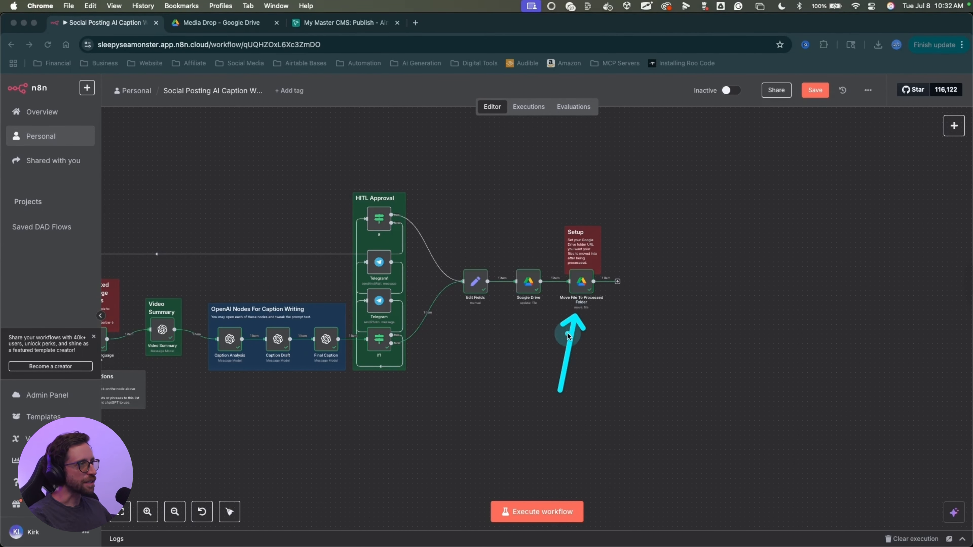
Switch to Google Drive, check the Media Drop folder, and open Processed Media inside Post To IG
{"action": "left_click", "coordinate": [248, 26]}
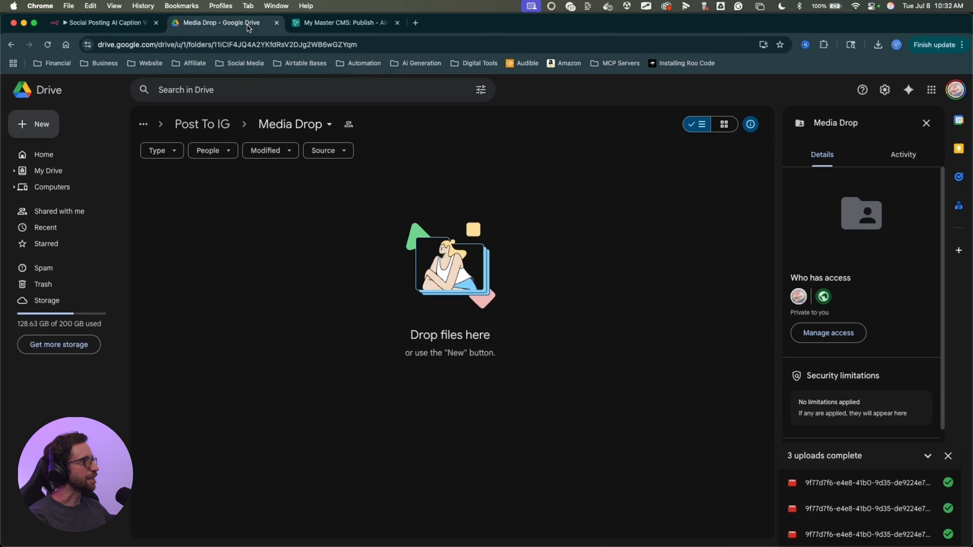
{"action": "mouse_move", "coordinate": [294, 407]}
{"action": "left_mouse_down"}
{"action": "mouse_move", "coordinate": [174, 250]}
{"action": "mouse_move", "coordinate": [173, 195]}
{"action": "mouse_move", "coordinate": [265, 218]}
{"action": "mouse_move", "coordinate": [291, 92]}
{"action": "mouse_move", "coordinate": [291, 134]}
{"action": "left_mouse_up"}
{"action": "left_click", "coordinate": [201, 124]}
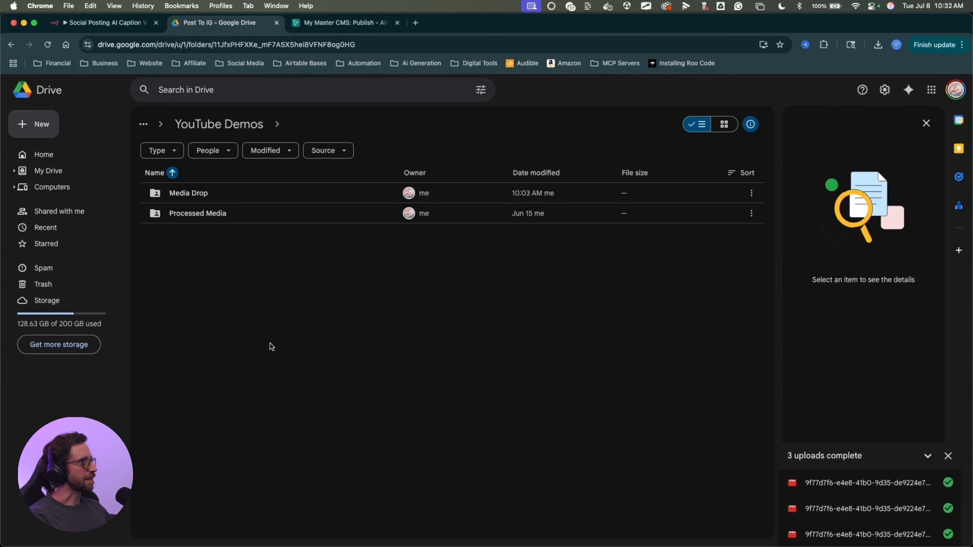
{"action": "mouse_move", "coordinate": [269, 371]}
{"action": "left_mouse_down"}
{"action": "mouse_move", "coordinate": [222, 292]}
{"action": "mouse_move", "coordinate": [152, 229]}
{"action": "mouse_move", "coordinate": [199, 222]}
{"action": "left_mouse_up"}
{"action": "left_click", "coordinate": [198, 222]}
{"action": "mouse_move", "coordinate": [345, 402]}
{"action": "left_mouse_down"}
{"action": "mouse_move", "coordinate": [178, 235]}
{"action": "mouse_move", "coordinate": [193, 224]}
{"action": "mouse_move", "coordinate": [322, 216]}
{"action": "left_mouse_up"}
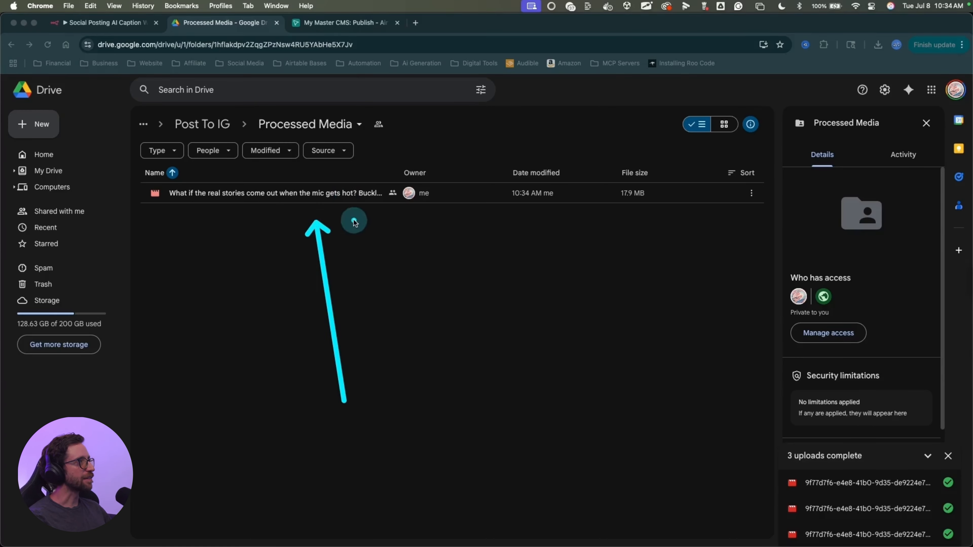
Select the processed video in the Processed Media folder to view its caption title and details
{"action": "left_click", "coordinate": [340, 195]}
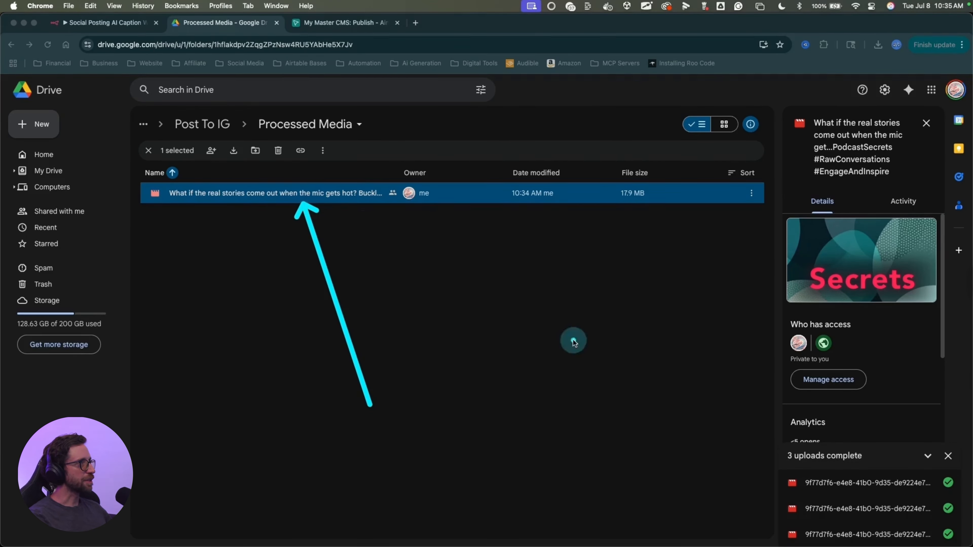
{"action": "key", "text": "Escape"}
{"action": "key", "text": "ctrl+a"}
{"action": "left_click_drag", "start_coordinate": [421, 359], "coordinate": [318, 210]}
{"action": "key", "text": "Escape"}
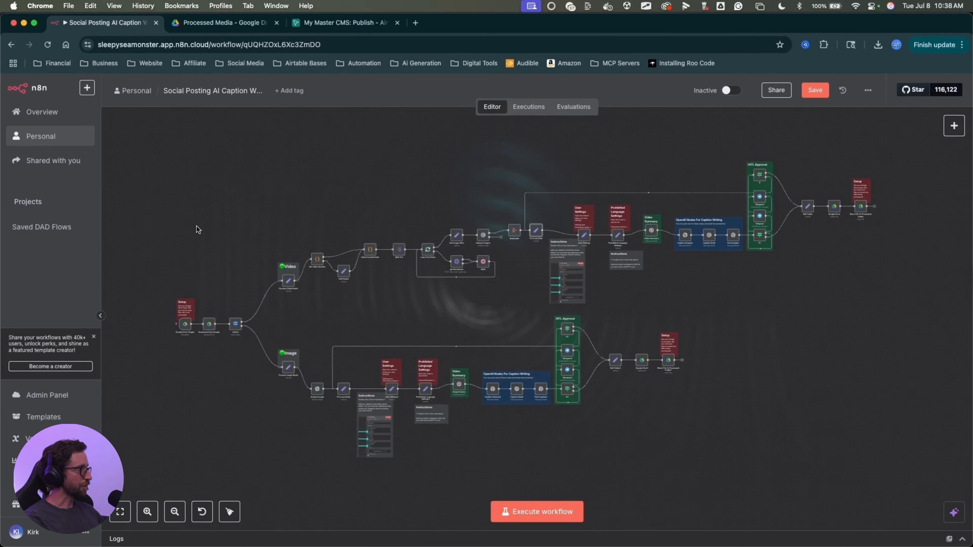
Return to the n8n workflow and examine it from the Google Drive Trigger setup note to the Move File To Processed Folder node
{"action": "left_click_drag", "start_coordinate": [200, 226], "coordinate": [345, 218]}
{"action": "scroll", "coordinate": [348, 220], "scroll_direction": "up", "scroll_amount": 5}
{"action": "scroll", "coordinate": [349, 220], "scroll_direction": "down", "scroll_amount": 1}
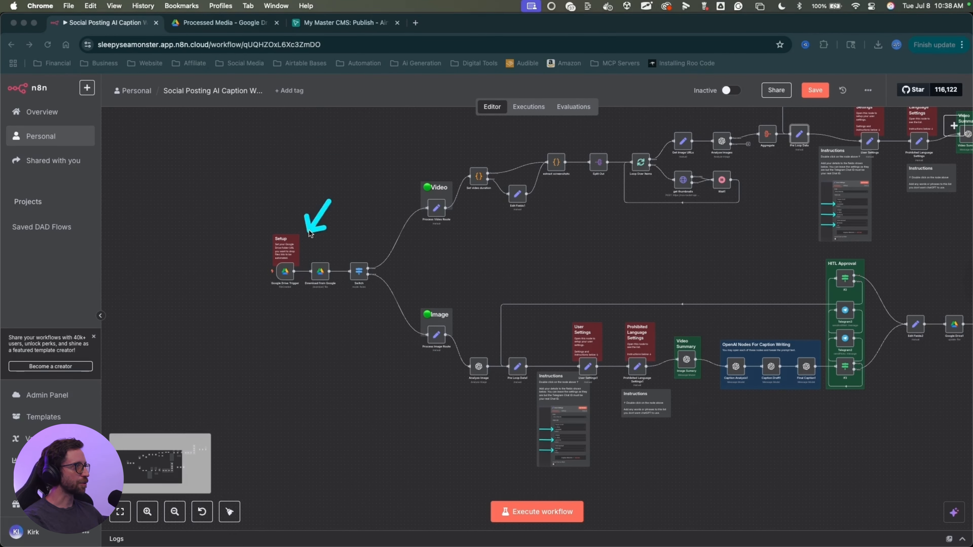
{"action": "left_click_drag", "start_coordinate": [616, 244], "coordinate": [374, 278]}
{"action": "key", "text": "Escape"}
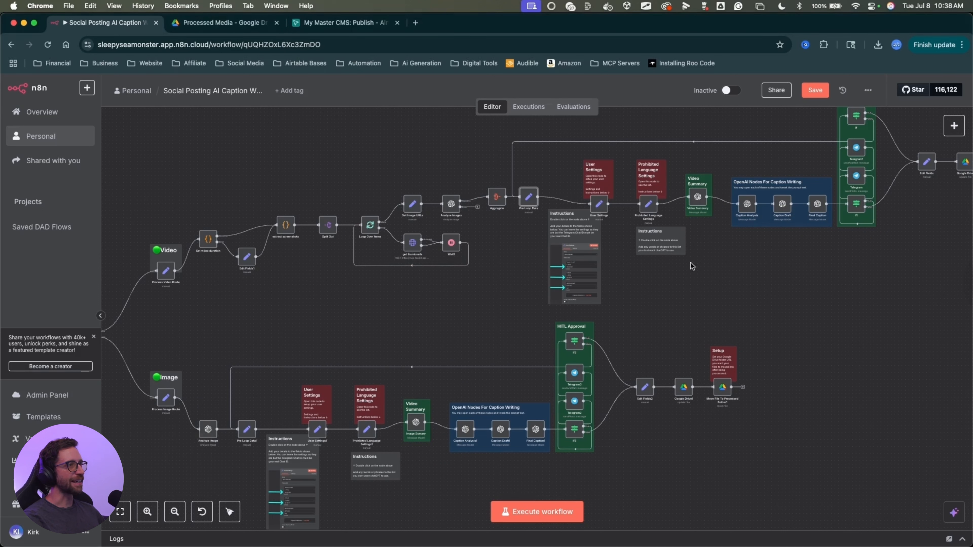
{"action": "left_click_drag", "start_coordinate": [707, 271], "coordinate": [309, 347]}
{"action": "key", "text": "ctrl+a"}
{"action": "left_click_drag", "start_coordinate": [665, 161], "coordinate": [595, 224]}
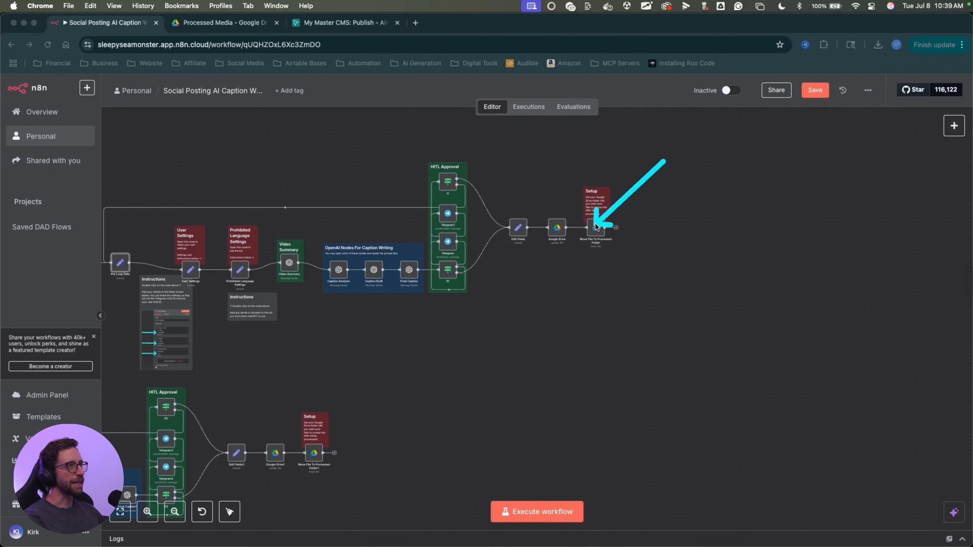
{"action": "key", "text": "Escape"}
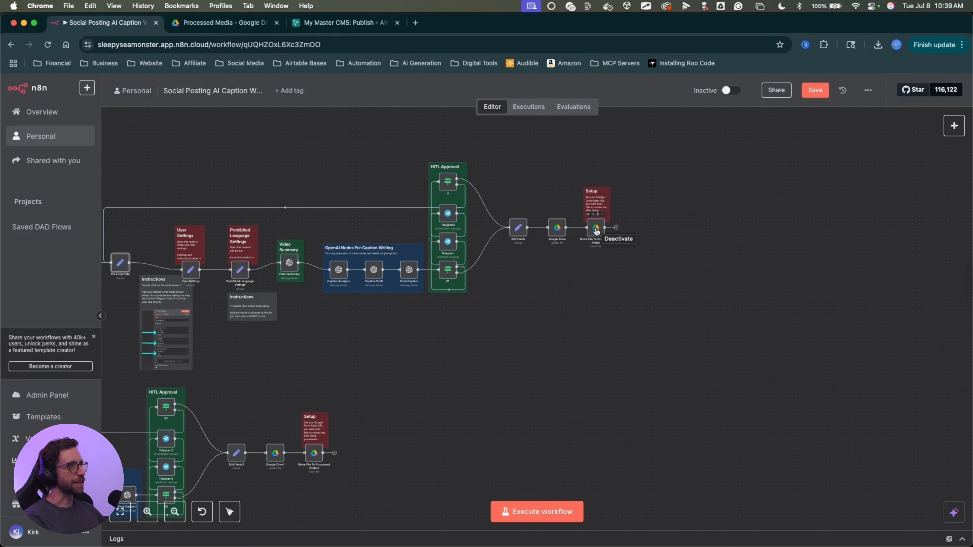
Switch to Google Drive and read the full caption used as the processed video's file name
{"action": "left_click", "coordinate": [223, 23]}
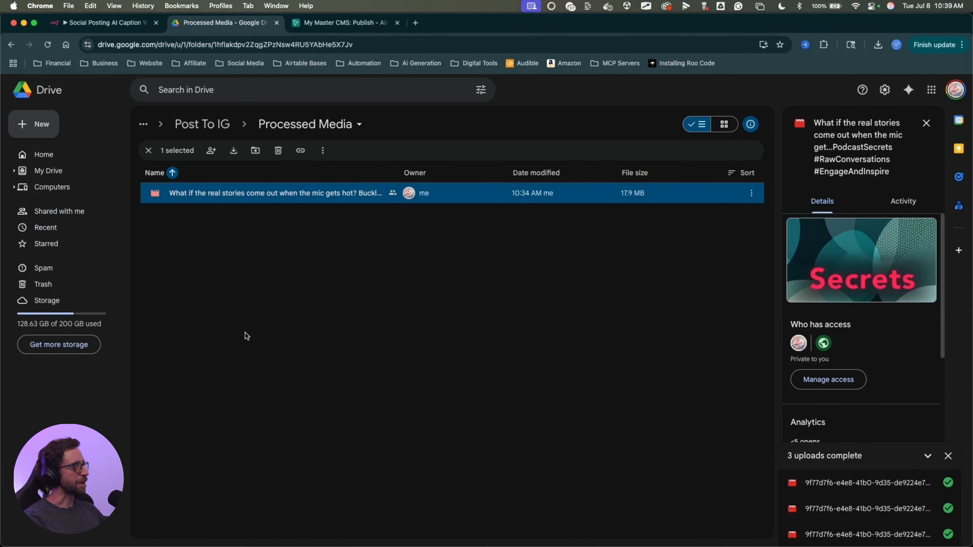
{"action": "key", "text": "ctrl+a"}
{"action": "mouse_move", "coordinate": [249, 354]}
{"action": "left_mouse_down"}
{"action": "mouse_move", "coordinate": [202, 240]}
{"action": "mouse_move", "coordinate": [170, 209]}
{"action": "mouse_move", "coordinate": [377, 203]}
{"action": "mouse_move", "coordinate": [278, 187]}
{"action": "mouse_move", "coordinate": [175, 203]}
{"action": "mouse_move", "coordinate": [379, 199]}
{"action": "left_mouse_up"}
{"action": "key", "text": "Escape"}
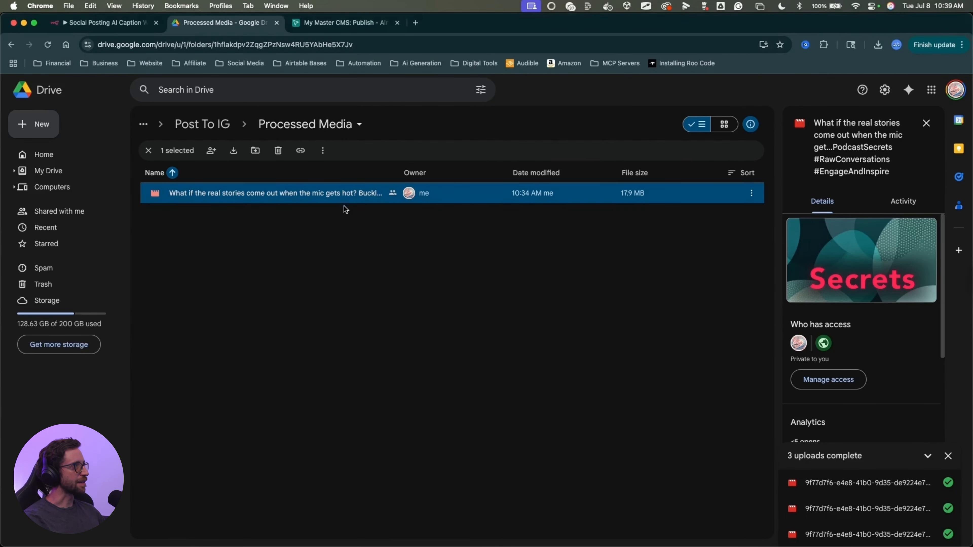
{"action": "key", "text": "ctrl+a"}
{"action": "mouse_move", "coordinate": [335, 424]}
{"action": "left_mouse_down"}
{"action": "mouse_move", "coordinate": [228, 264]}
{"action": "mouse_move", "coordinate": [358, 199]}
{"action": "mouse_move", "coordinate": [224, 198]}
{"action": "mouse_move", "coordinate": [290, 195]}
{"action": "left_mouse_up"}
{"action": "key", "text": "Escape"}
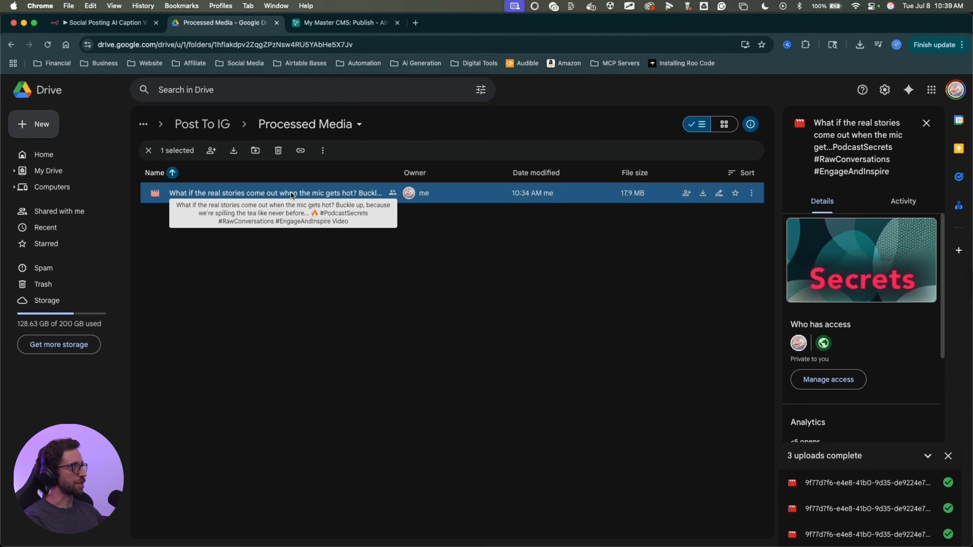
{"action": "left_click", "coordinate": [308, 261]}
Return to the n8n workflow and examine the video branch's final nodes after HITL Approval
{"action": "left_click", "coordinate": [104, 23]}
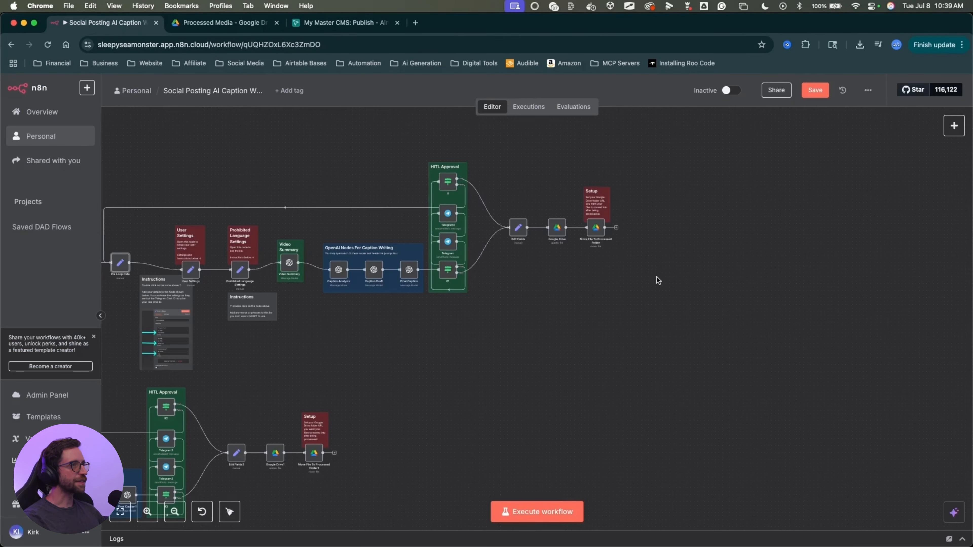
{"action": "left_click_drag", "start_coordinate": [559, 310], "coordinate": [674, 301]}
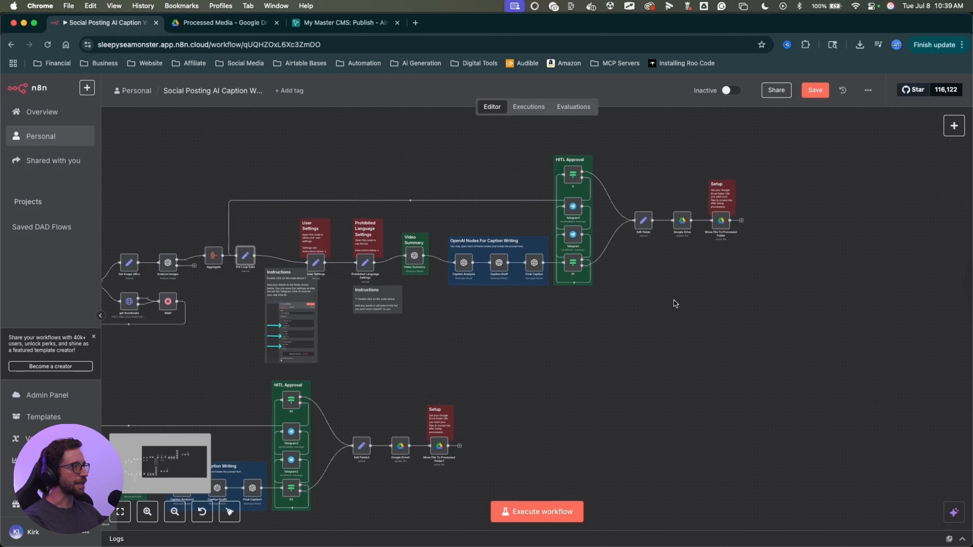
{"action": "key", "text": "ctrl+a"}
{"action": "mouse_move", "coordinate": [713, 343]}
{"action": "left_mouse_down"}
{"action": "mouse_move", "coordinate": [722, 233]}
{"action": "mouse_move", "coordinate": [589, 223]}
{"action": "mouse_move", "coordinate": [206, 323]}
{"action": "left_mouse_up"}
{"action": "mouse_move", "coordinate": [762, 249]}
{"action": "left_mouse_down"}
{"action": "mouse_move", "coordinate": [740, 246]}
{"action": "mouse_move", "coordinate": [692, 274]}
{"action": "left_mouse_up"}
{"action": "scroll", "coordinate": [670, 285], "scroll_direction": "up", "scroll_amount": 3}
{"action": "left_click_drag", "start_coordinate": [598, 290], "coordinate": [482, 354]}
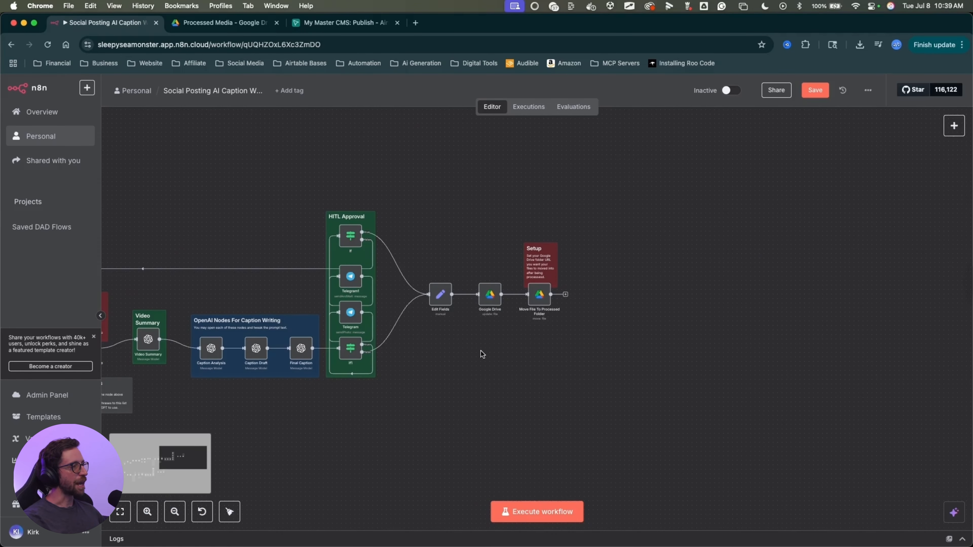
Examine the output end of the video branch's Move File To Processed Folder node, where the workflow can be extended
{"action": "key", "text": "ctrl+a"}
{"action": "mouse_move", "coordinate": [490, 434]}
{"action": "left_mouse_down"}
{"action": "mouse_move", "coordinate": [456, 357]}
{"action": "mouse_move", "coordinate": [506, 312]}
{"action": "mouse_move", "coordinate": [452, 311]}
{"action": "mouse_move", "coordinate": [497, 337]}
{"action": "mouse_move", "coordinate": [522, 261]}
{"action": "mouse_move", "coordinate": [569, 333]}
{"action": "mouse_move", "coordinate": [559, 341]}
{"action": "left_mouse_up"}
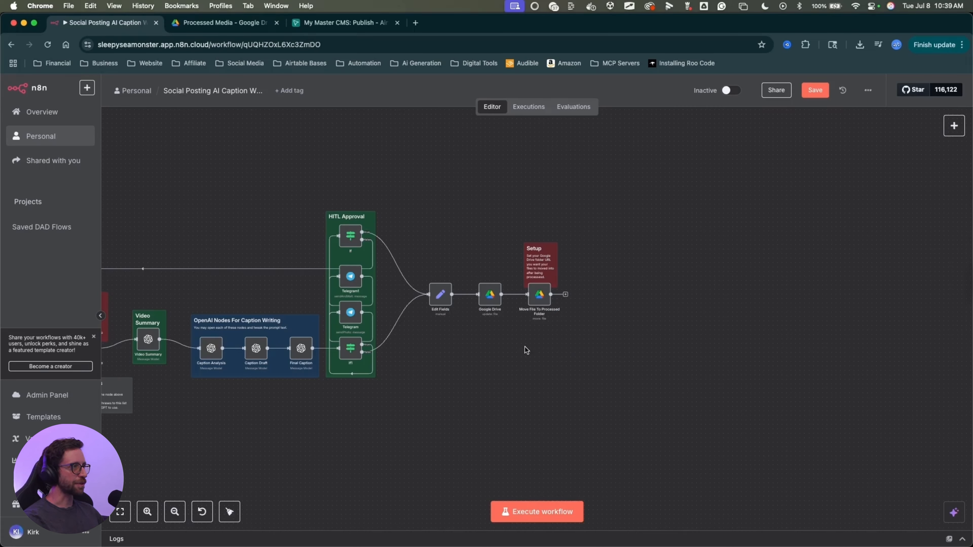
{"action": "key", "text": "ctrl+a"}
{"action": "mouse_move", "coordinate": [626, 196]}
{"action": "left_mouse_down"}
{"action": "mouse_move", "coordinate": [486, 263]}
{"action": "mouse_move", "coordinate": [671, 273]}
{"action": "mouse_move", "coordinate": [566, 288]}
{"action": "left_mouse_up"}
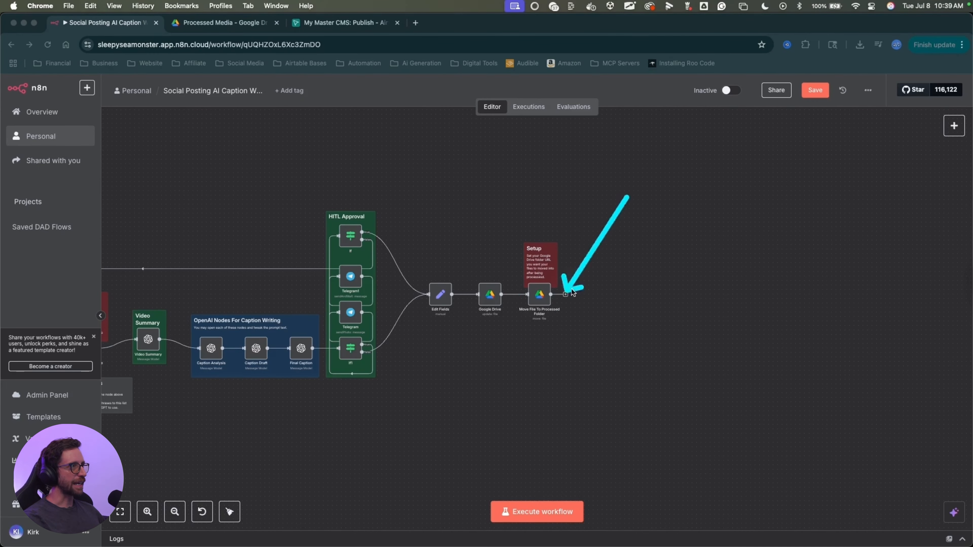
{"action": "left_click_drag", "start_coordinate": [433, 227], "coordinate": [417, 210]}
{"action": "scroll", "coordinate": [185, 191], "scroll_direction": "left", "scroll_amount": 10}
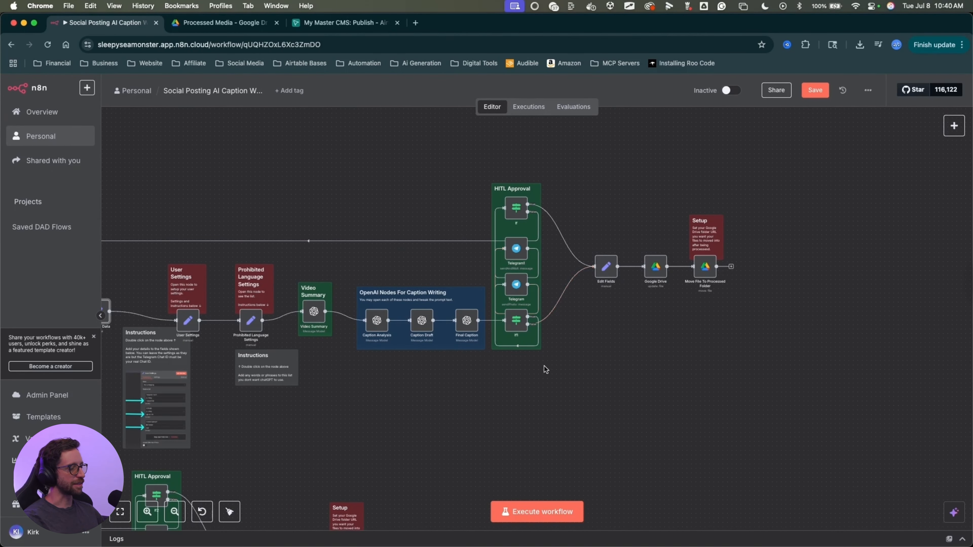
{"action": "scroll", "coordinate": [679, 388], "scroll_direction": "right", "scroll_amount": 5}
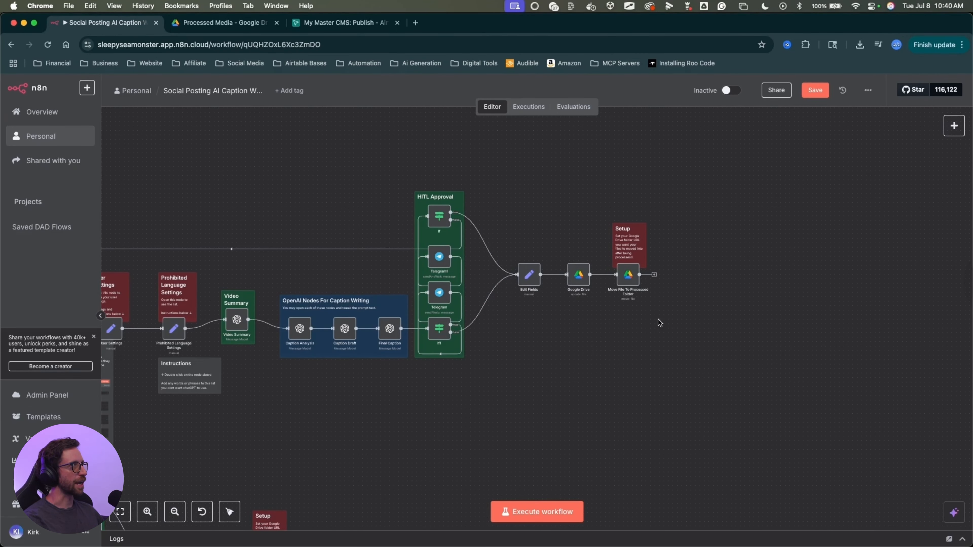
{"action": "left_click_drag", "start_coordinate": [626, 382], "coordinate": [630, 287]}
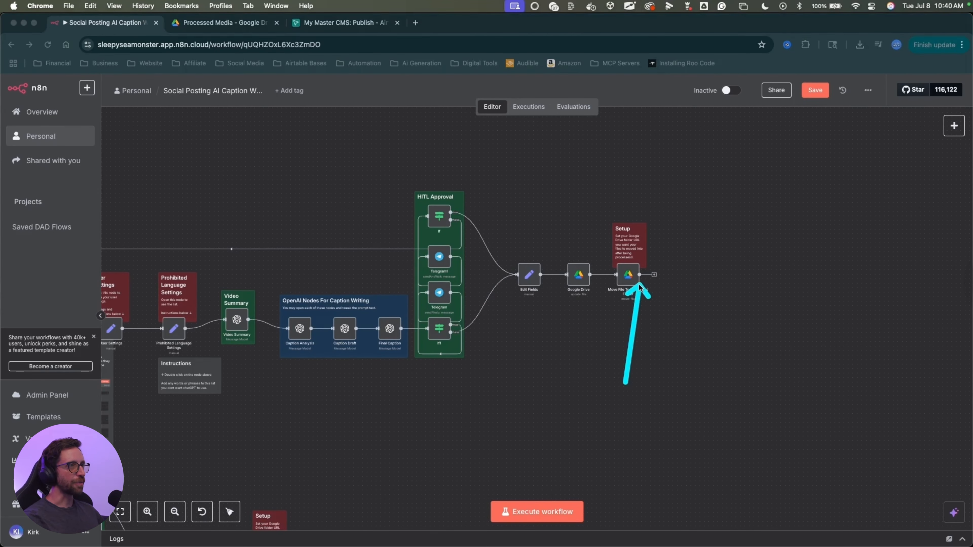
{"action": "key", "text": "Escape"}
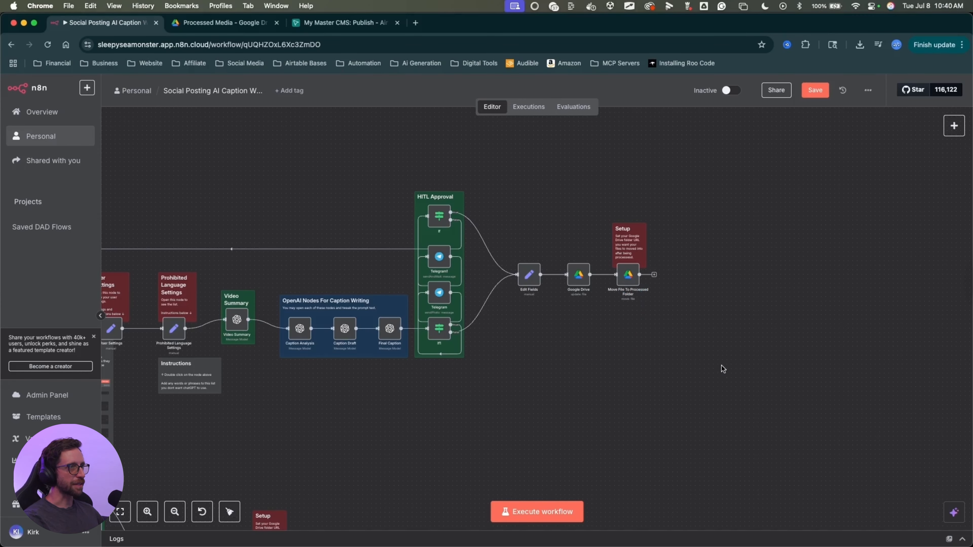
Examine the Setup note above the Move File To Processed Folder node together with the node itself
{"action": "left_click", "coordinate": [643, 166]}
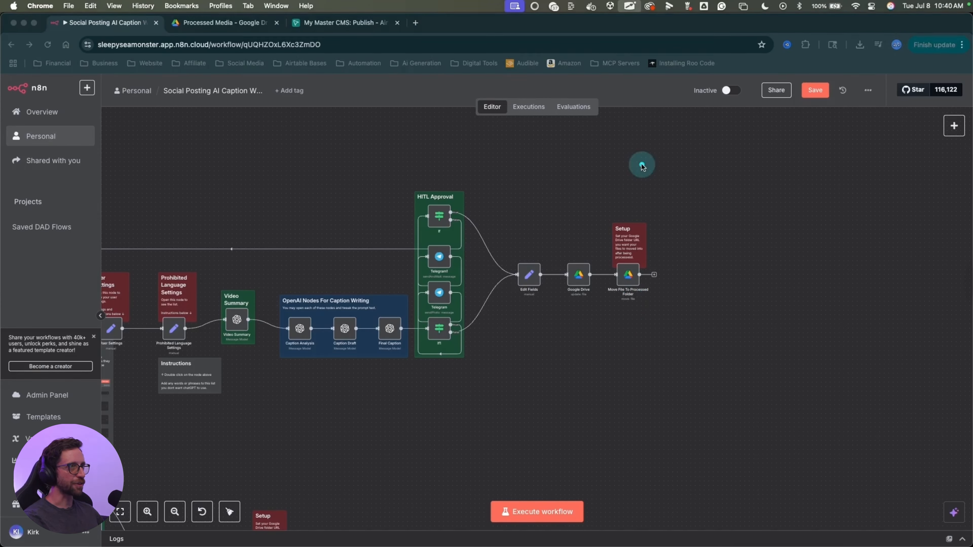
{"action": "mouse_move", "coordinate": [607, 174]}
{"action": "left_mouse_down"}
{"action": "mouse_move", "coordinate": [554, 265]}
{"action": "mouse_move", "coordinate": [717, 278]}
{"action": "mouse_move", "coordinate": [705, 269]}
{"action": "mouse_move", "coordinate": [578, 268]}
{"action": "mouse_move", "coordinate": [651, 273]}
{"action": "mouse_move", "coordinate": [632, 278]}
{"action": "mouse_move", "coordinate": [652, 279]}
{"action": "mouse_move", "coordinate": [671, 305]}
{"action": "mouse_move", "coordinate": [956, 244]}
{"action": "mouse_move", "coordinate": [718, 227]}
{"action": "mouse_move", "coordinate": [631, 248]}
{"action": "left_mouse_up"}
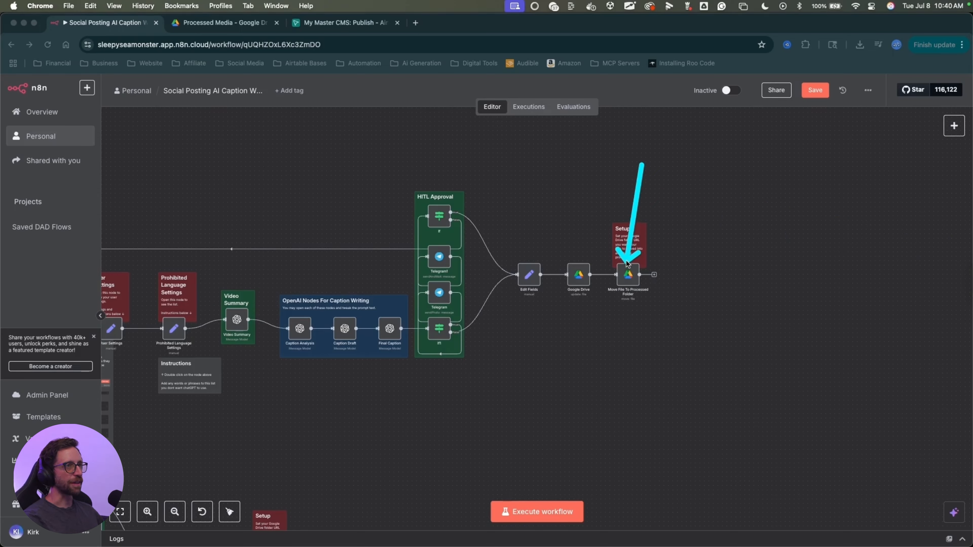
{"action": "key", "text": "Escape"}
{"action": "mouse_move", "coordinate": [716, 188]}
{"action": "left_mouse_down"}
{"action": "mouse_move", "coordinate": [651, 323]}
{"action": "mouse_move", "coordinate": [810, 322]}
{"action": "mouse_move", "coordinate": [740, 279]}
{"action": "left_mouse_up"}
{"action": "key", "text": "Escape"}
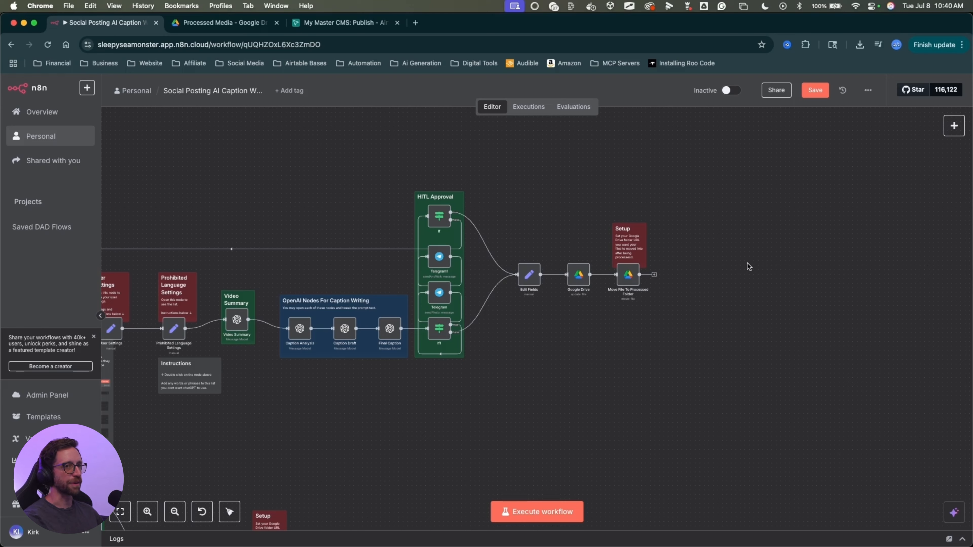
{"action": "left_click_drag", "start_coordinate": [695, 387], "coordinate": [636, 287]}
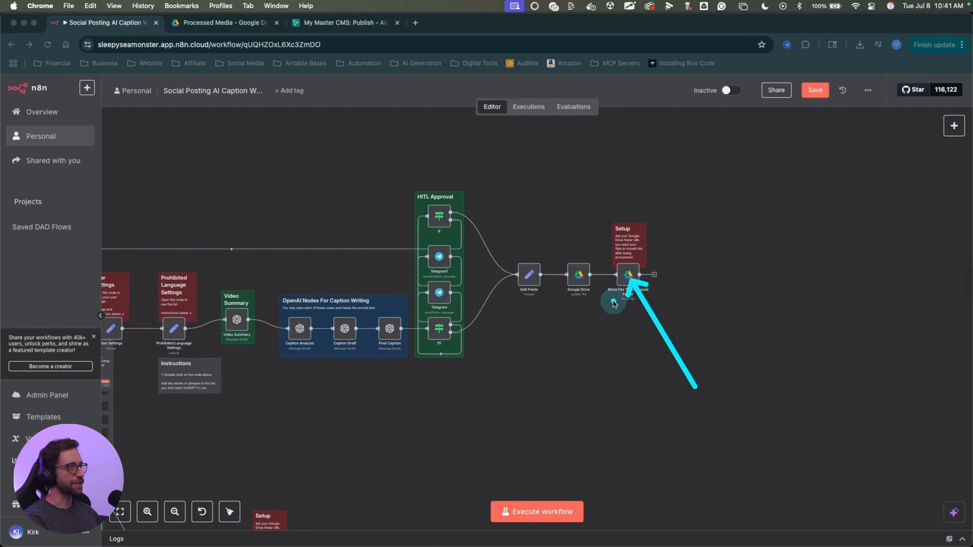
{"action": "key", "text": "Escape"}
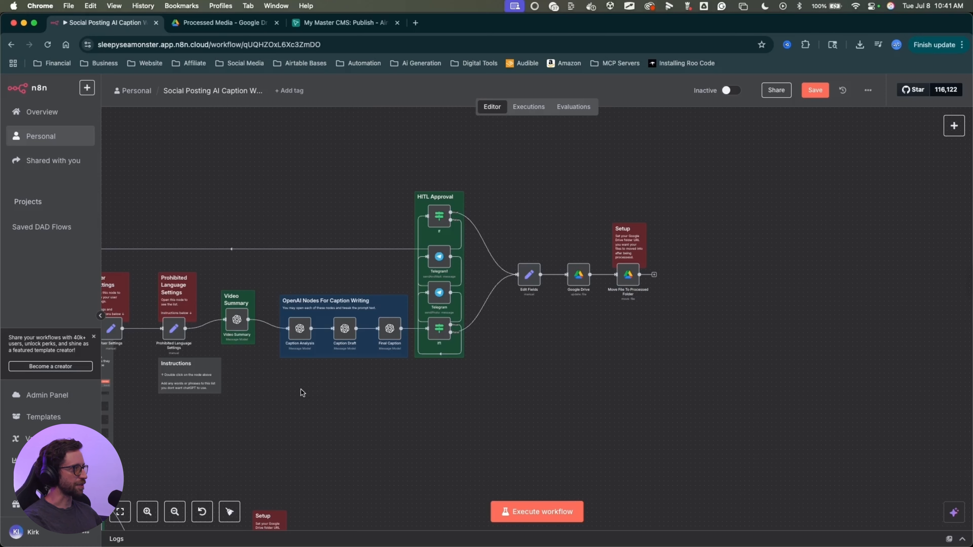
View the whole workflow and inspect its opening section from the Google Drive Trigger to the Switch node
{"action": "left_click_drag", "start_coordinate": [301, 390], "coordinate": [599, 297]}
{"action": "scroll", "coordinate": [354, 392], "scroll_direction": "down", "scroll_amount": 5}
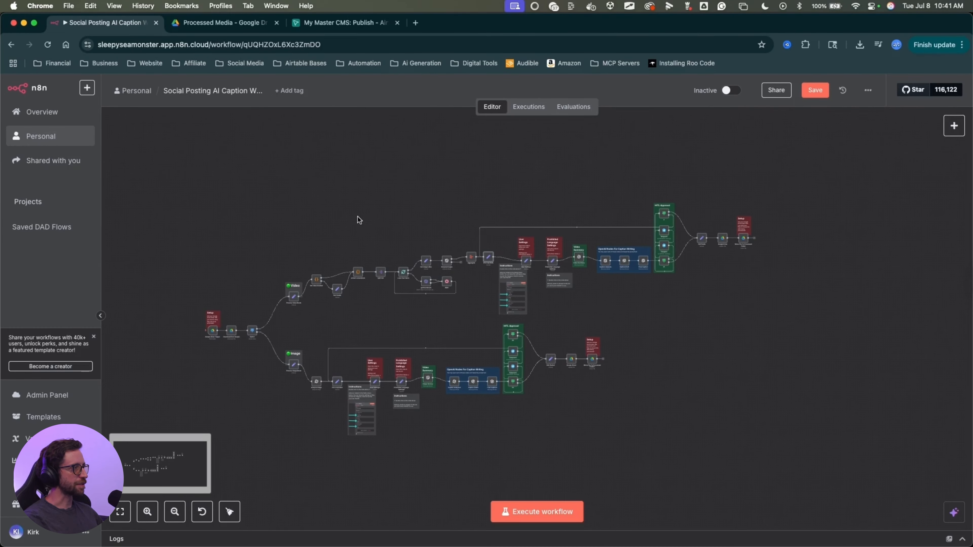
{"action": "left_click_drag", "start_coordinate": [333, 213], "coordinate": [446, 193]}
{"action": "scroll", "coordinate": [343, 275], "scroll_direction": "up", "scroll_amount": 5}
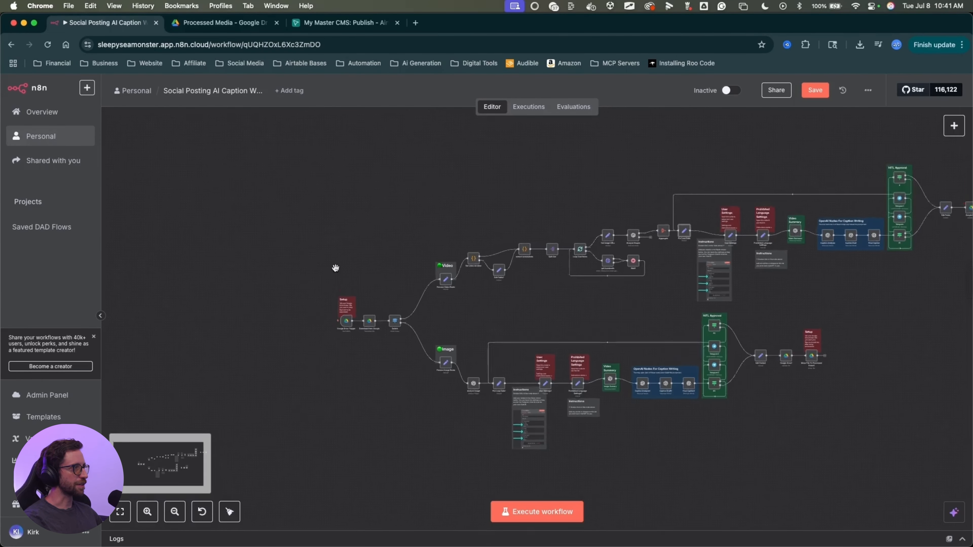
{"action": "mouse_move", "coordinate": [357, 302]}
{"action": "left_mouse_down"}
{"action": "mouse_move", "coordinate": [403, 215]}
{"action": "mouse_move", "coordinate": [297, 313]}
{"action": "mouse_move", "coordinate": [356, 276]}
{"action": "left_mouse_up"}
{"action": "scroll", "coordinate": [404, 215], "scroll_direction": "up", "scroll_amount": 2}
{"action": "key", "text": "ctrl+a"}
{"action": "left_click", "coordinate": [420, 194]}
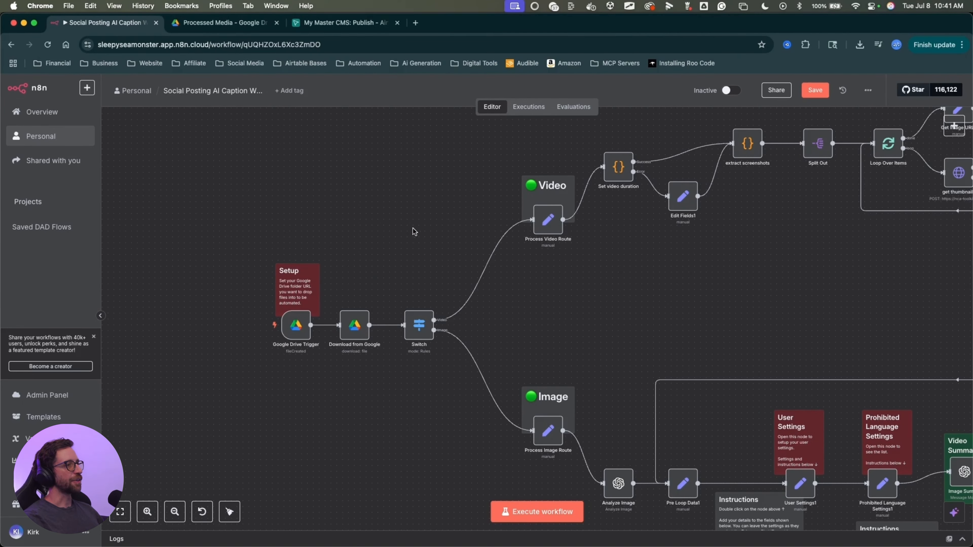
{"action": "scroll", "coordinate": [575, 295], "scroll_direction": "right", "scroll_amount": 3}
{"action": "scroll", "coordinate": [575, 295], "scroll_direction": "down", "scroll_amount": 2}
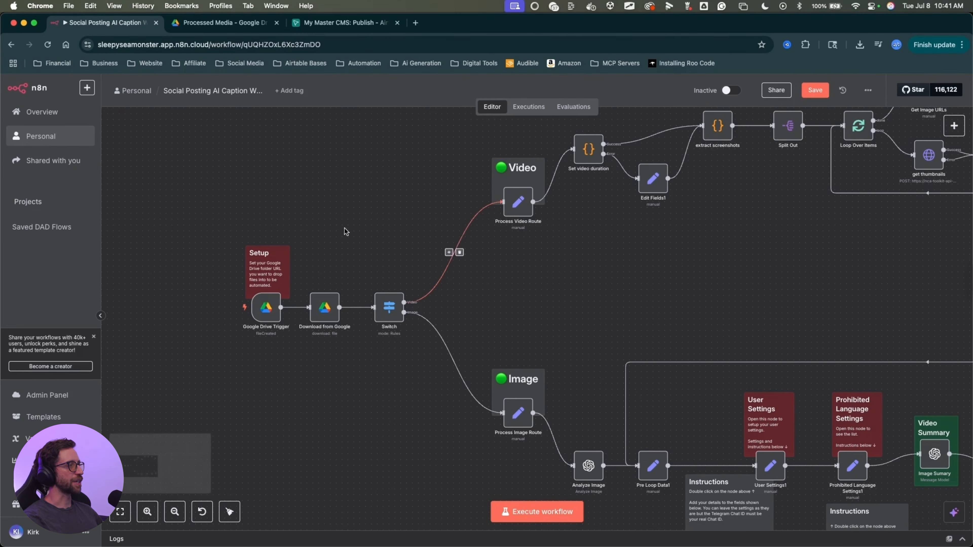
Open the Google Drive Trigger node to examine the credential it connects with
{"action": "key", "text": "ctrl+a"}
{"action": "left_click_drag", "start_coordinate": [356, 202], "coordinate": [277, 304]}
{"action": "key", "text": "Escape"}
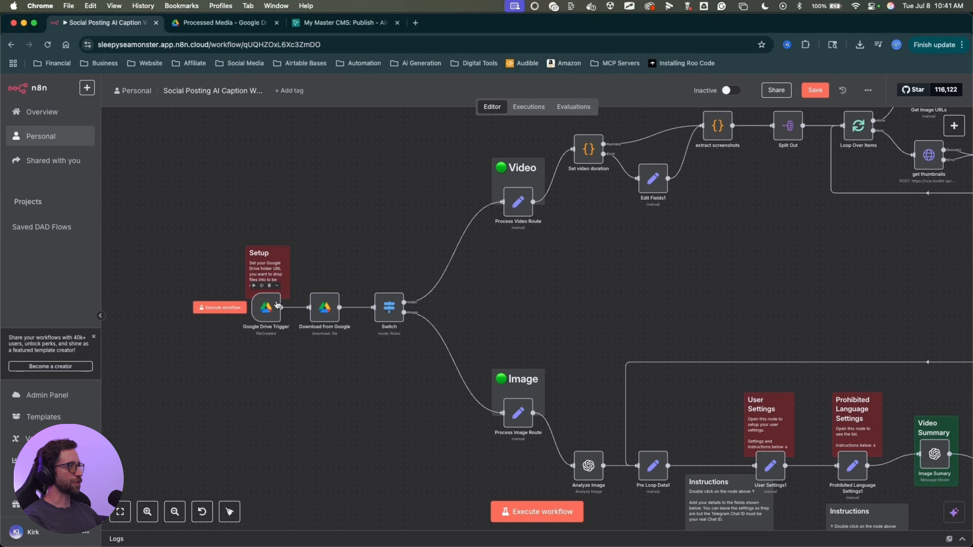
{"action": "double_click", "coordinate": [277, 304]}
{"action": "key", "text": "ctrl+a"}
{"action": "left_click_drag", "start_coordinate": [134, 225], "coordinate": [259, 148]}
{"action": "key", "text": "Escape"}
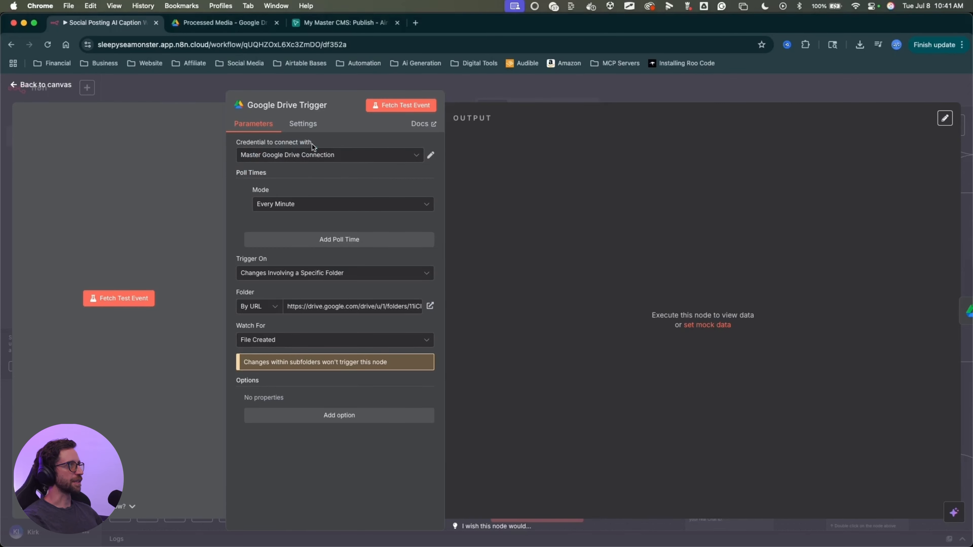
Open the new credential form for Google Drive OAuth2 to view its connection fields and setup documentation link
{"action": "left_click", "coordinate": [323, 155]}
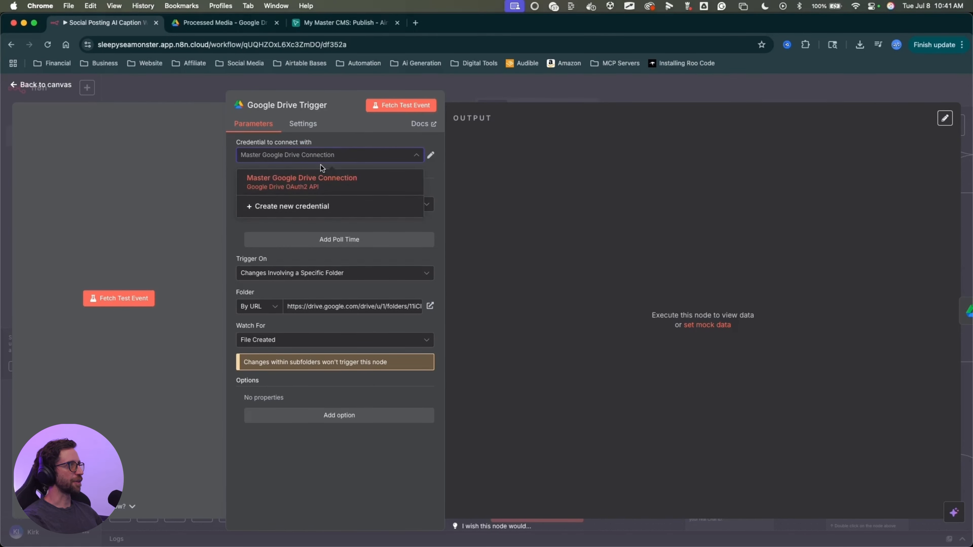
{"action": "left_click", "coordinate": [286, 207]}
{"action": "key", "text": "ctrl+a"}
{"action": "left_click_drag", "start_coordinate": [515, 125], "coordinate": [415, 178]}
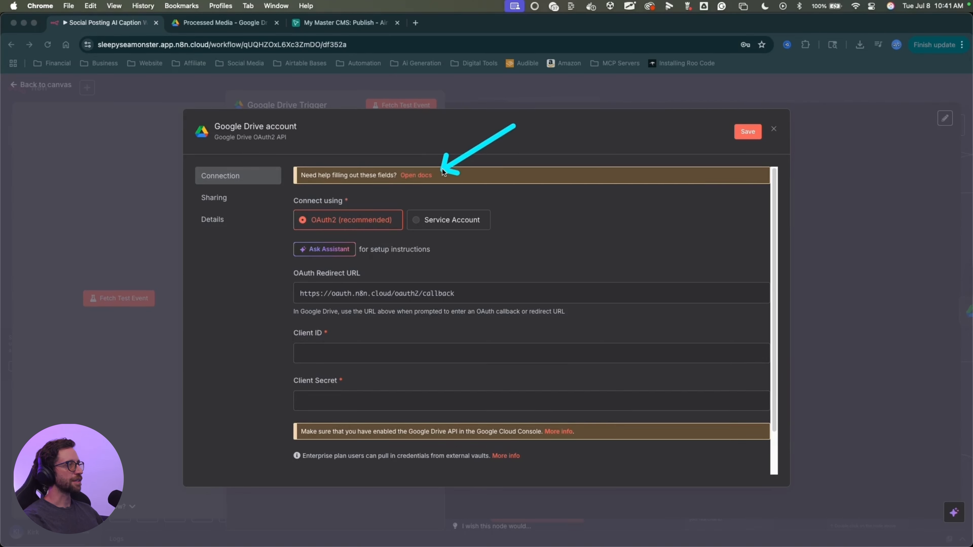
{"action": "key", "text": "Escape"}
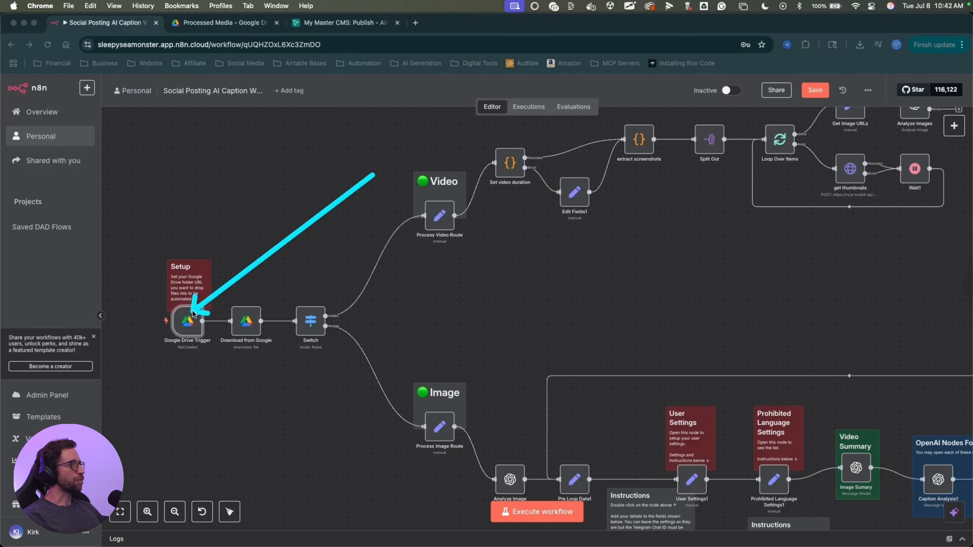
Reopen the Google Drive Trigger node, review the interval options for its poll mode, and return to the canvas
{"action": "mouse_move", "coordinate": [193, 313]}
{"action": "left_mouse_down"}
{"action": "mouse_move", "coordinate": [174, 326]}
{"action": "mouse_move", "coordinate": [188, 318]}
{"action": "left_mouse_up"}
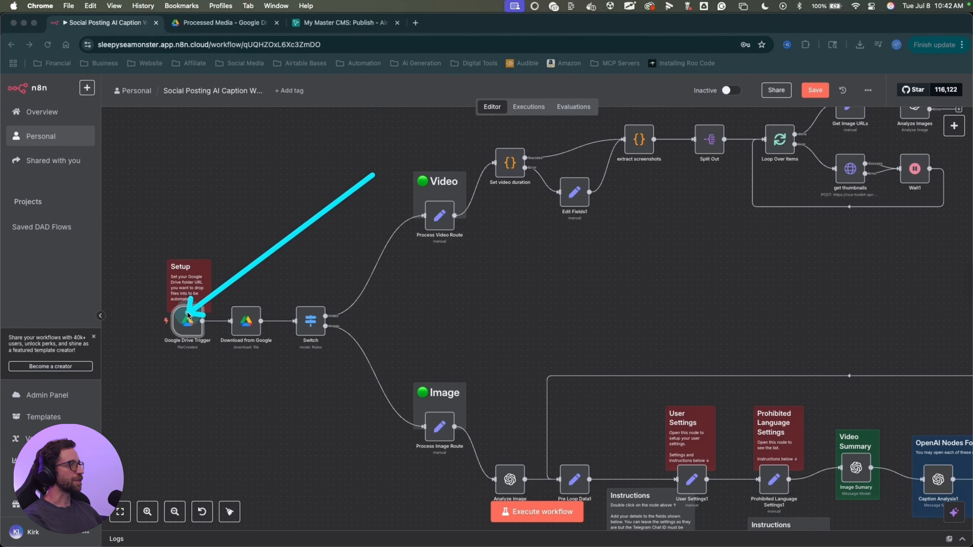
{"action": "double_click", "coordinate": [188, 318]}
{"action": "mouse_move", "coordinate": [500, 184]}
{"action": "left_mouse_down"}
{"action": "mouse_move", "coordinate": [303, 193]}
{"action": "mouse_move", "coordinate": [302, 204]}
{"action": "left_mouse_up"}
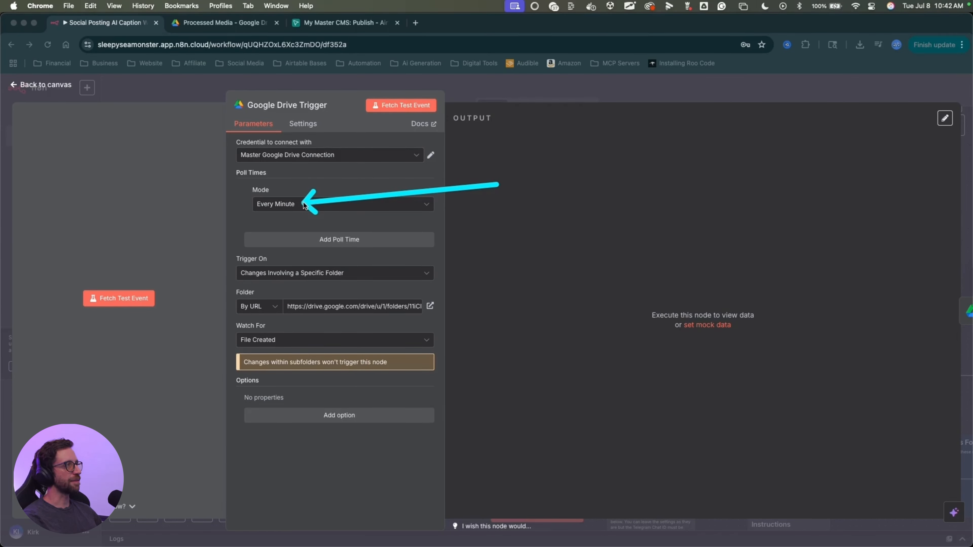
{"action": "left_click_drag", "start_coordinate": [307, 205], "coordinate": [331, 205]}
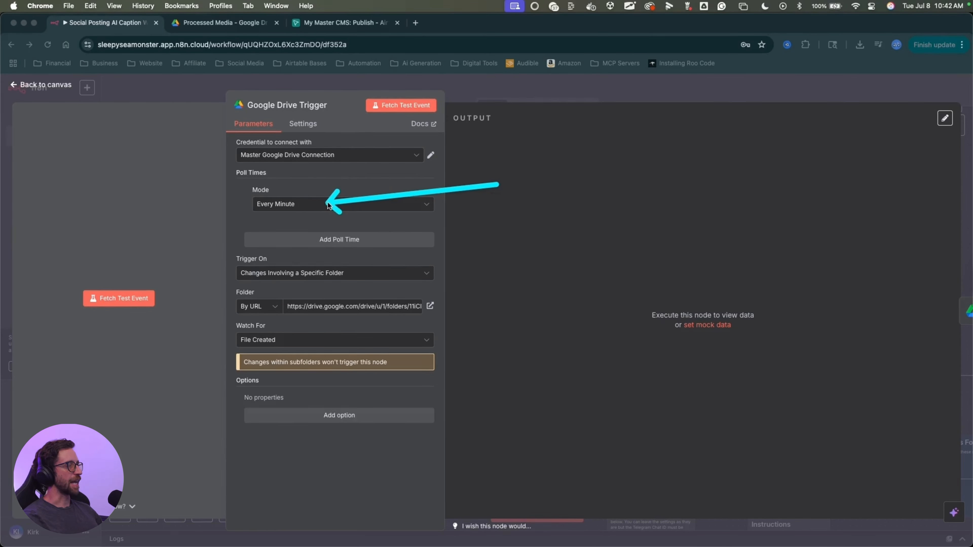
{"action": "key", "text": "Escape"}
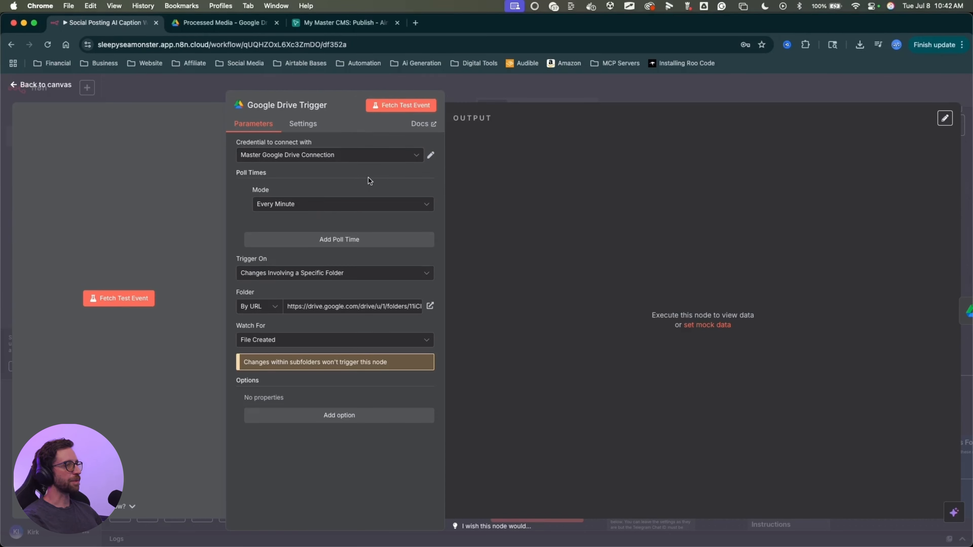
{"action": "key", "text": "ctrl+a"}
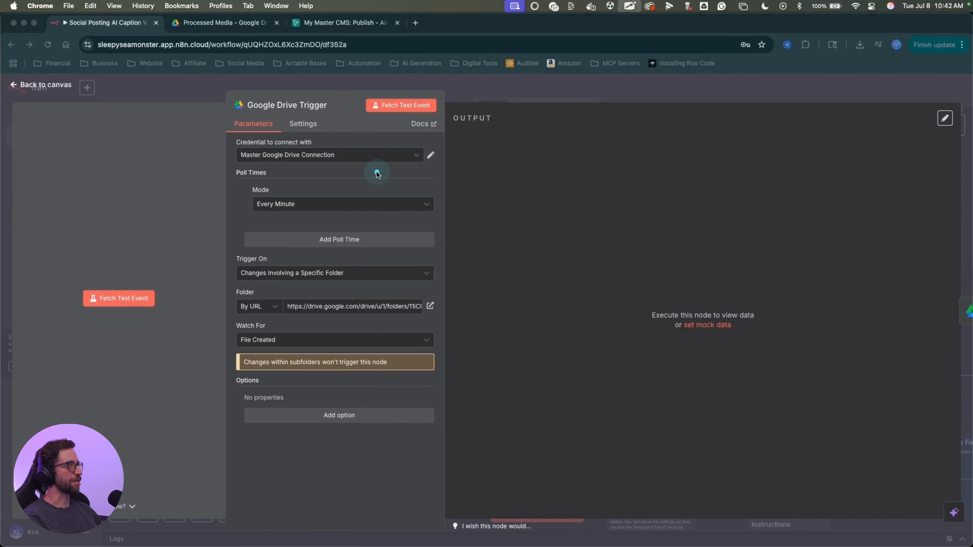
{"action": "key", "text": "Escape"}
{"action": "left_click", "coordinate": [303, 209]}
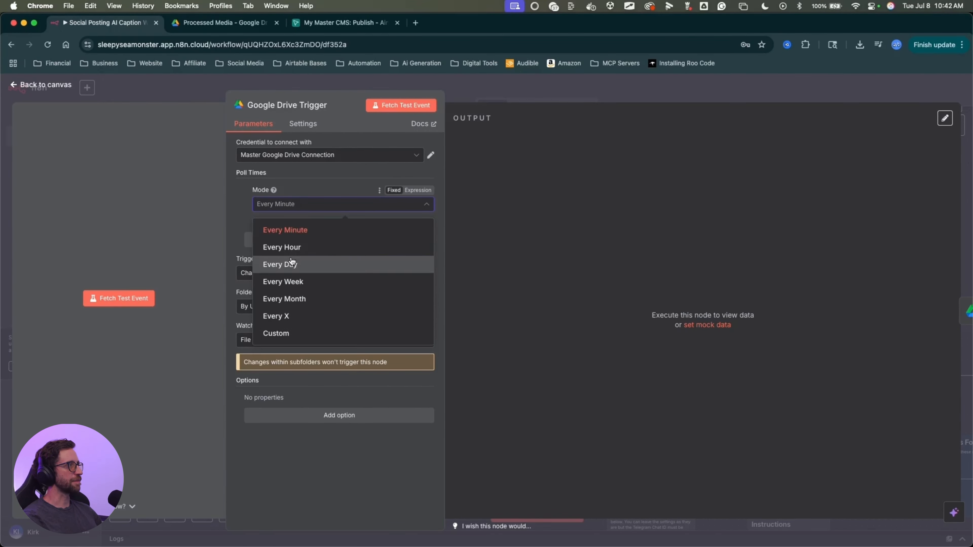
{"action": "left_click", "coordinate": [484, 86]}
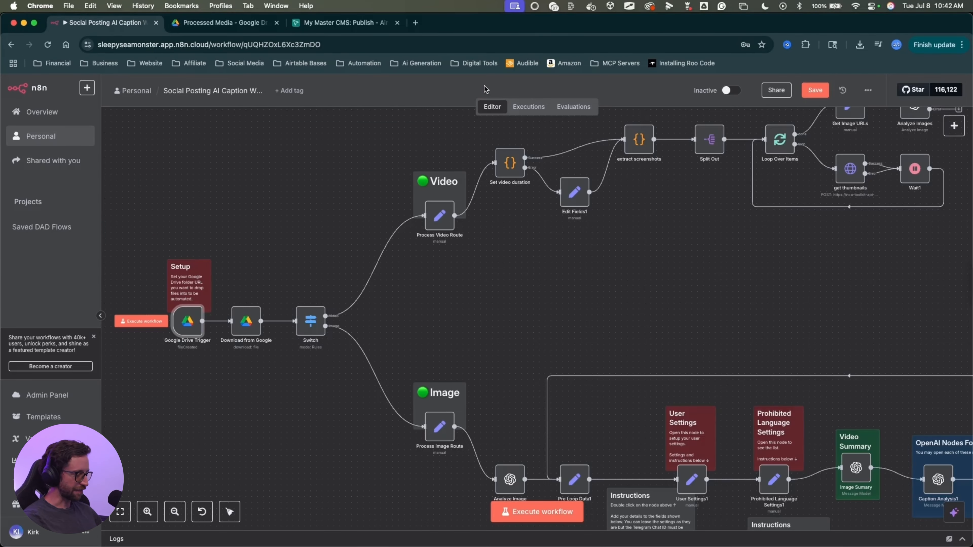
Examine the Download from Google node and how the Switch node routes files to the Video and Image branches
{"action": "key", "text": "ctrl+a"}
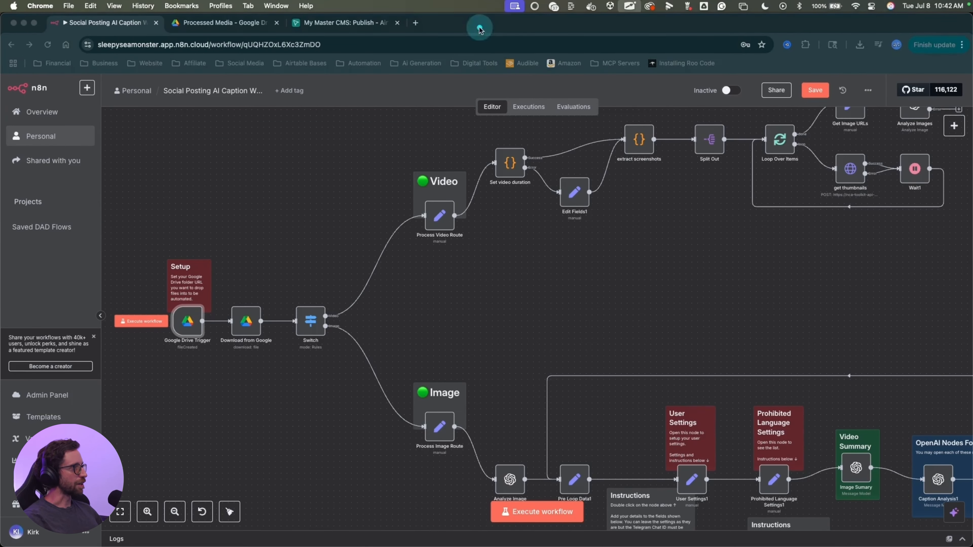
{"action": "mouse_move", "coordinate": [317, 165]}
{"action": "left_mouse_down"}
{"action": "mouse_move", "coordinate": [217, 282]}
{"action": "mouse_move", "coordinate": [211, 323]}
{"action": "mouse_move", "coordinate": [579, 248]}
{"action": "left_mouse_up"}
{"action": "key", "text": "Escape"}
{"action": "scroll", "coordinate": [366, 332], "scroll_direction": "up", "scroll_amount": 1}
{"action": "key", "text": "ctrl+a"}
{"action": "mouse_move", "coordinate": [298, 261]}
{"action": "left_mouse_down"}
{"action": "mouse_move", "coordinate": [180, 351]}
{"action": "mouse_move", "coordinate": [226, 340]}
{"action": "mouse_move", "coordinate": [234, 362]}
{"action": "mouse_move", "coordinate": [267, 343]}
{"action": "left_mouse_up"}
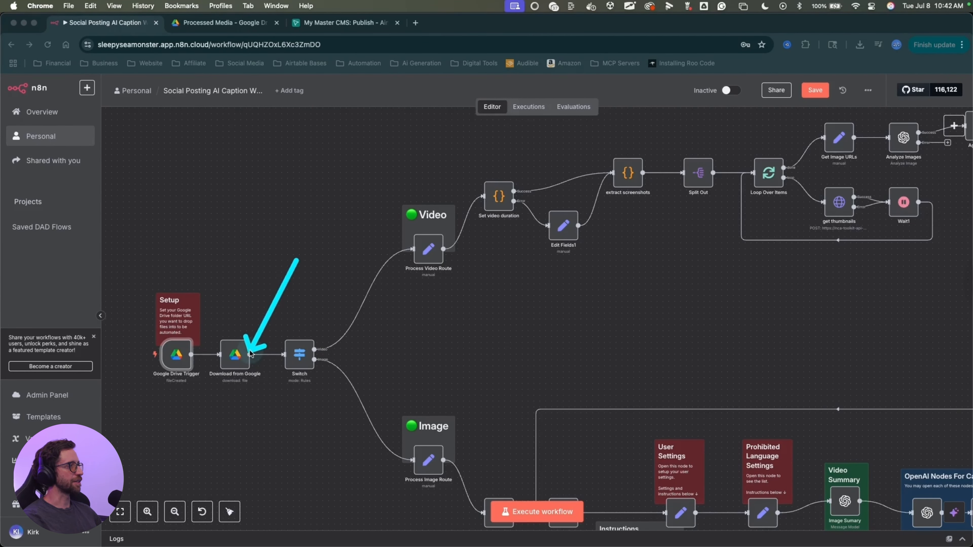
{"action": "key", "text": "Escape"}
{"action": "scroll", "coordinate": [302, 421], "scroll_direction": "right", "scroll_amount": 1}
{"action": "key", "text": "ctrl+a"}
{"action": "mouse_move", "coordinate": [286, 306]}
{"action": "left_mouse_down"}
{"action": "mouse_move", "coordinate": [285, 338]}
{"action": "mouse_move", "coordinate": [410, 414]}
{"action": "mouse_move", "coordinate": [405, 269]}
{"action": "mouse_move", "coordinate": [413, 439]}
{"action": "left_mouse_up"}
{"action": "key", "text": "Escape"}
Compare the image branch with the video branch, following the video branch through to its final nodes
{"action": "left_click_drag", "start_coordinate": [468, 294], "coordinate": [254, 179]}
{"action": "scroll", "coordinate": [296, 242], "scroll_direction": "down", "scroll_amount": 5}
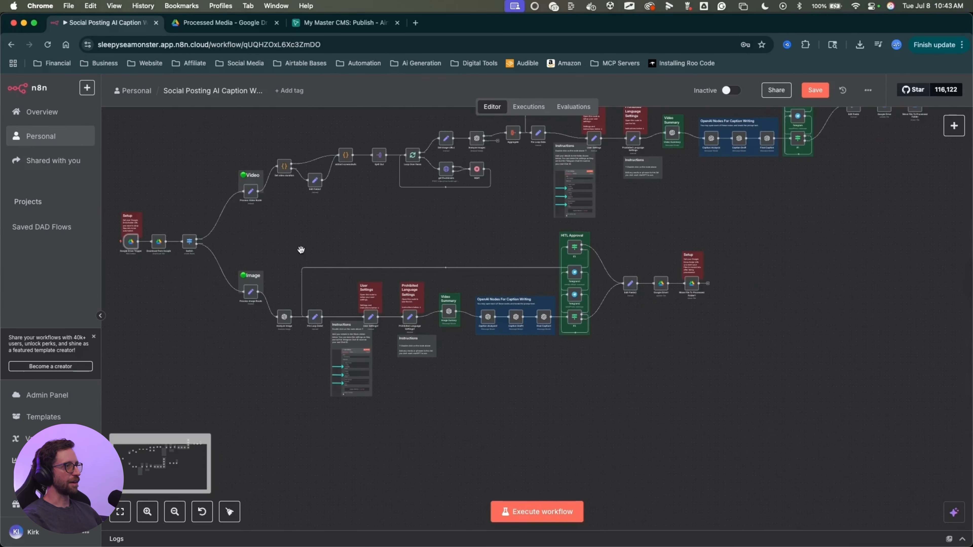
{"action": "key", "text": "ctrl+a"}
{"action": "mouse_move", "coordinate": [459, 443]}
{"action": "left_mouse_down"}
{"action": "mouse_move", "coordinate": [300, 358]}
{"action": "mouse_move", "coordinate": [478, 258]}
{"action": "left_mouse_up"}
{"action": "key", "text": "Escape"}
{"action": "left_click_drag", "start_coordinate": [767, 220], "coordinate": [616, 297]}
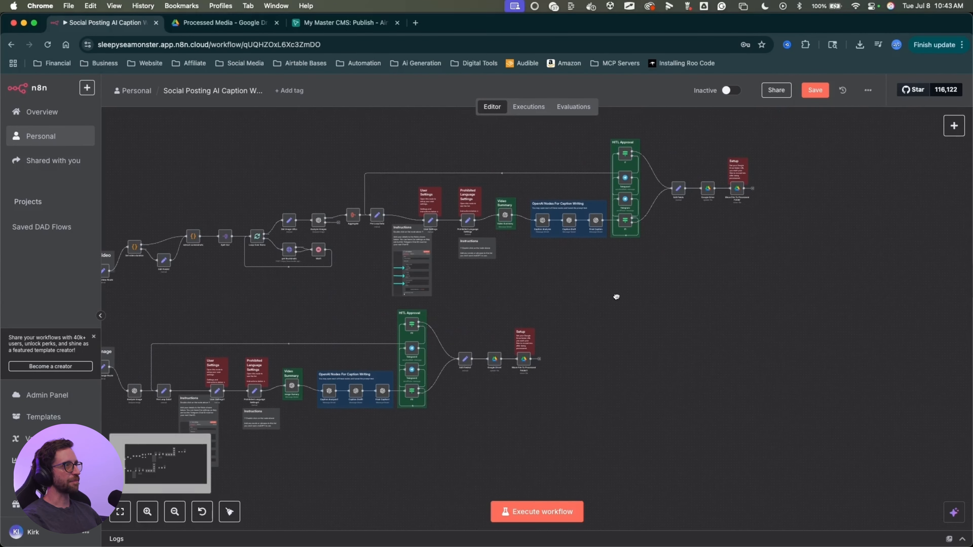
{"action": "key", "text": "ctrl+a"}
{"action": "mouse_move", "coordinate": [227, 245]}
{"action": "left_mouse_down"}
{"action": "mouse_move", "coordinate": [619, 159]}
{"action": "mouse_move", "coordinate": [689, 196]}
{"action": "left_mouse_up"}
{"action": "key", "text": "Escape"}
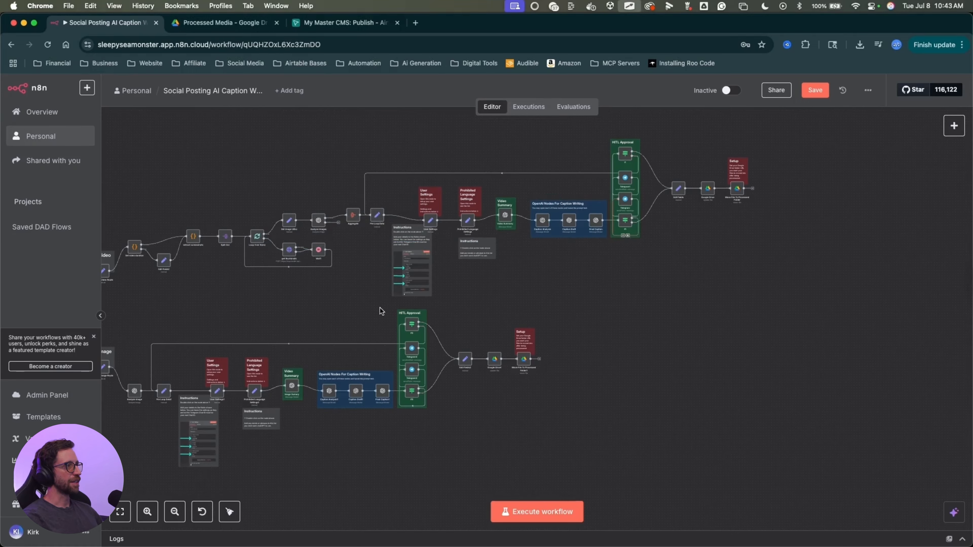
Trace the image branch through its caption writing and HITL Approval sections to its final nodes
{"action": "left_click_drag", "start_coordinate": [311, 317], "coordinate": [523, 289]}
{"action": "key", "text": "ctrl+a"}
{"action": "mouse_move", "coordinate": [354, 275]}
{"action": "left_mouse_down"}
{"action": "mouse_move", "coordinate": [337, 318]}
{"action": "mouse_move", "coordinate": [695, 337]}
{"action": "left_mouse_up"}
{"action": "key", "text": "Escape"}
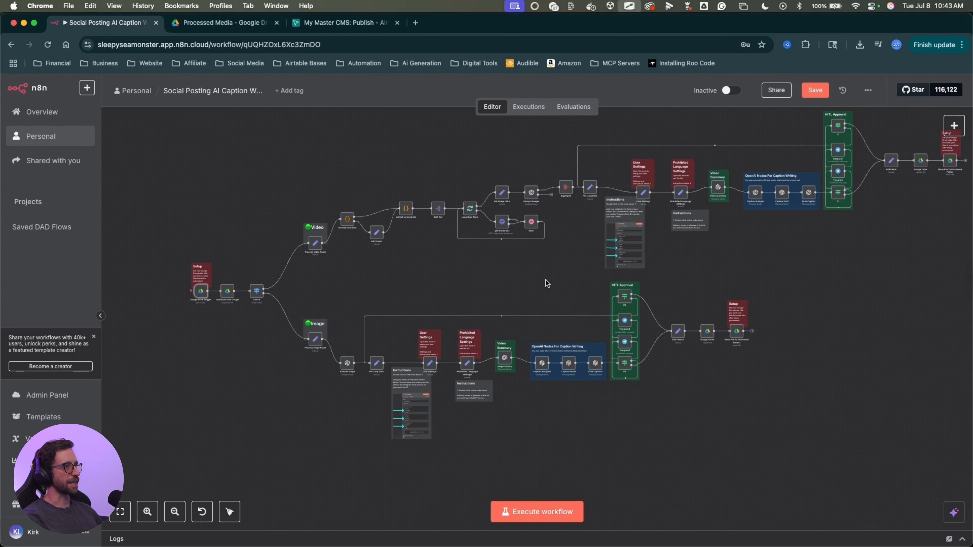
{"action": "key", "text": "ctrl+a"}
{"action": "mouse_move", "coordinate": [466, 299]}
{"action": "left_mouse_down"}
{"action": "mouse_move", "coordinate": [380, 255]}
{"action": "mouse_move", "coordinate": [481, 242]}
{"action": "mouse_move", "coordinate": [469, 268]}
{"action": "mouse_move", "coordinate": [467, 247]}
{"action": "left_mouse_up"}
{"action": "key", "text": "Escape"}
Open the Process Video Route node to examine its durationMillis field mapping
{"action": "left_click_drag", "start_coordinate": [310, 217], "coordinate": [401, 210]}
{"action": "scroll", "coordinate": [344, 220], "scroll_direction": "up", "scroll_amount": 3}
{"action": "scroll", "coordinate": [349, 218], "scroll_direction": "up", "scroll_amount": 5}
{"action": "key", "text": "ctrl+a"}
{"action": "left_click_drag", "start_coordinate": [404, 165], "coordinate": [407, 249]}
{"action": "key", "text": "Escape"}
{"action": "double_click", "coordinate": [399, 275]}
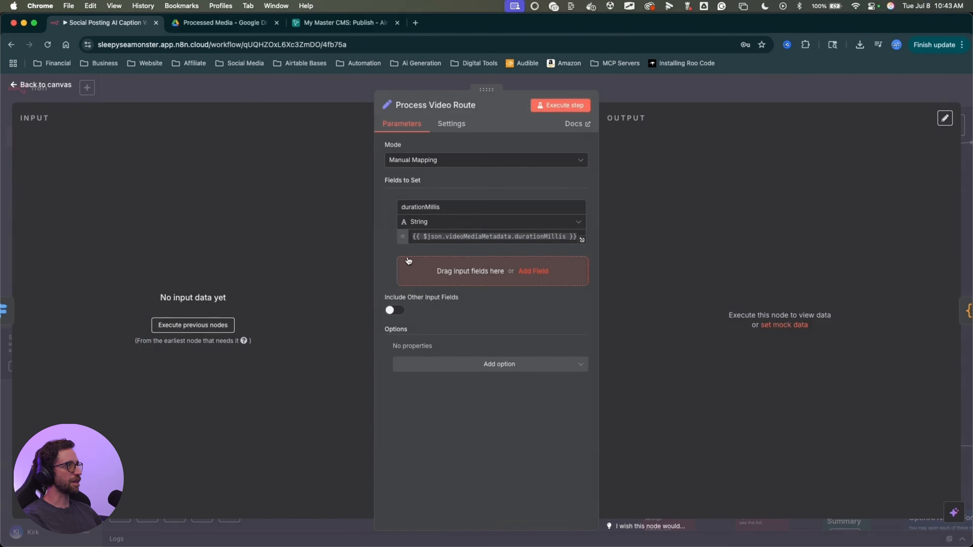
{"action": "mouse_move", "coordinate": [322, 256]}
{"action": "left_mouse_down"}
{"action": "mouse_move", "coordinate": [400, 192]}
{"action": "mouse_move", "coordinate": [411, 247]}
{"action": "mouse_move", "coordinate": [413, 207]}
{"action": "left_mouse_up"}
{"action": "key", "text": "Escape"}
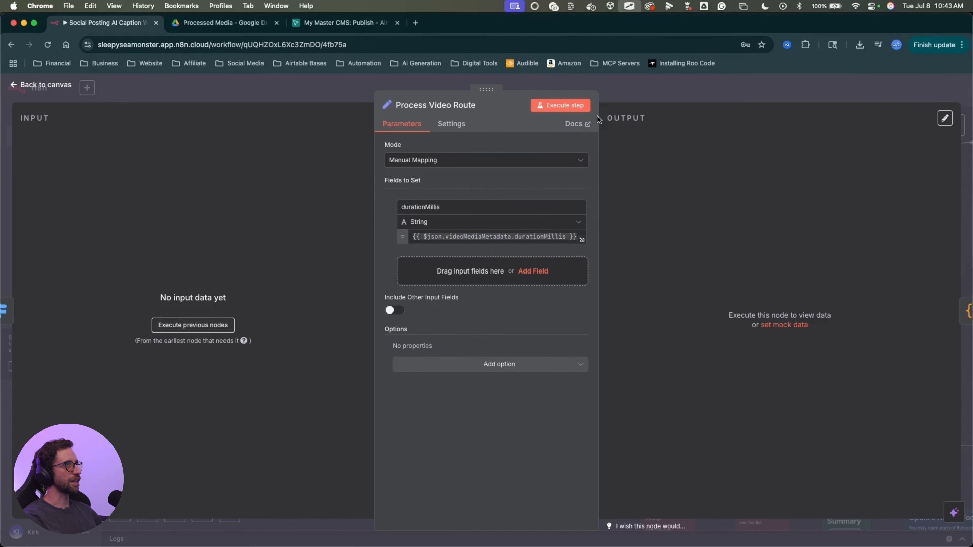
Open the Set video duration node to examine its code and its place before the extract screenshots node
{"action": "left_click", "coordinate": [611, 93]}
{"action": "mouse_move", "coordinate": [342, 203]}
{"action": "left_mouse_down"}
{"action": "mouse_move", "coordinate": [234, 340]}
{"action": "mouse_move", "coordinate": [192, 378]}
{"action": "mouse_move", "coordinate": [196, 389]}
{"action": "mouse_move", "coordinate": [341, 305]}
{"action": "mouse_move", "coordinate": [233, 377]}
{"action": "mouse_move", "coordinate": [458, 229]}
{"action": "left_mouse_up"}
{"action": "scroll", "coordinate": [458, 230], "scroll_direction": "right", "scroll_amount": 3}
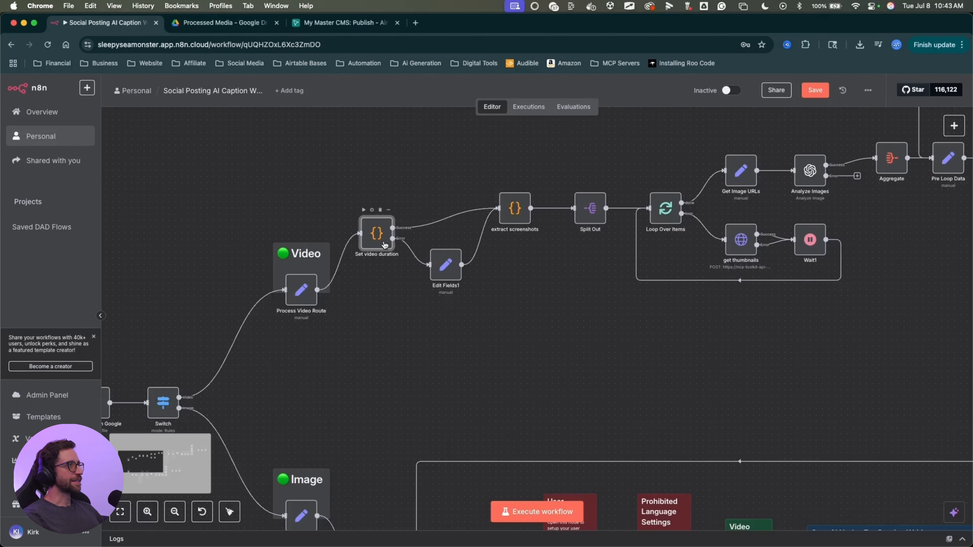
{"action": "double_click", "coordinate": [384, 241]}
{"action": "mouse_move", "coordinate": [250, 250]}
{"action": "left_mouse_down"}
{"action": "mouse_move", "coordinate": [399, 236]}
{"action": "mouse_move", "coordinate": [479, 249]}
{"action": "mouse_move", "coordinate": [444, 370]}
{"action": "left_mouse_up"}
{"action": "key", "text": "Escape"}
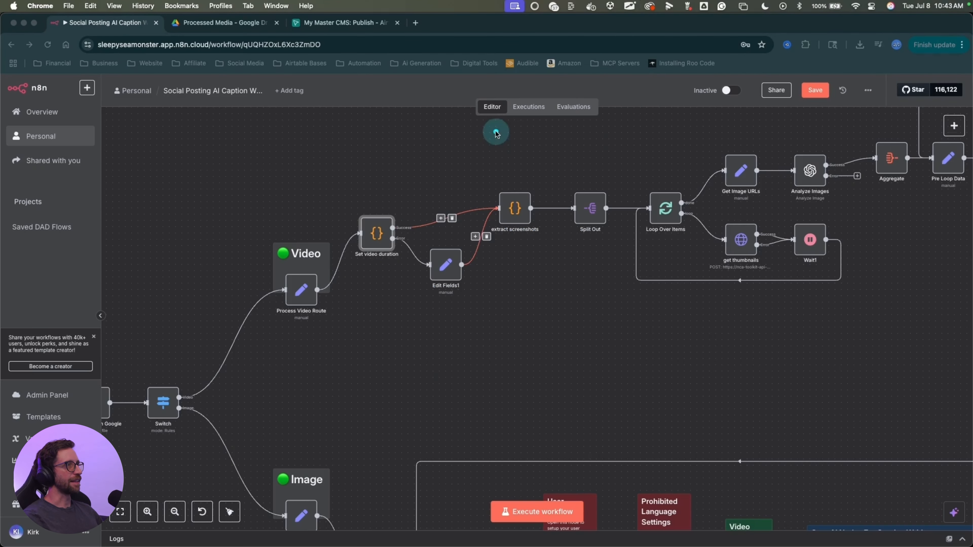
{"action": "left_click_drag", "start_coordinate": [496, 131], "coordinate": [500, 167]}
{"action": "key", "text": "Escape"}
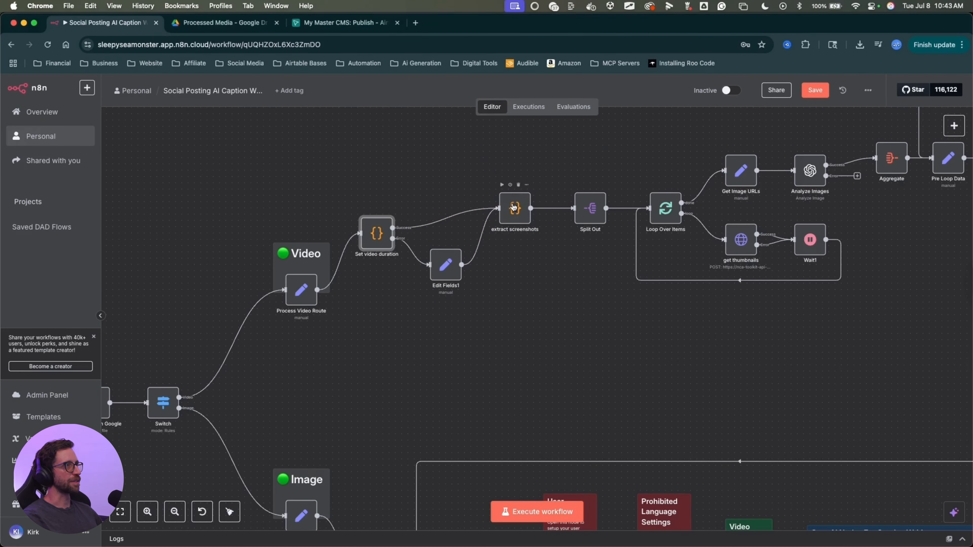
Open the extract screenshots node to examine the JavaScript loop that generates timestamps, and return to the canvas
{"action": "double_click", "coordinate": [513, 207]}
{"action": "mouse_move", "coordinate": [583, 367]}
{"action": "left_mouse_down"}
{"action": "mouse_move", "coordinate": [505, 313]}
{"action": "mouse_move", "coordinate": [508, 255]}
{"action": "mouse_move", "coordinate": [521, 315]}
{"action": "mouse_move", "coordinate": [425, 399]}
{"action": "left_mouse_up"}
{"action": "mouse_move", "coordinate": [504, 384]}
{"action": "left_mouse_down"}
{"action": "mouse_move", "coordinate": [525, 311]}
{"action": "mouse_move", "coordinate": [509, 249]}
{"action": "mouse_move", "coordinate": [424, 341]}
{"action": "mouse_move", "coordinate": [463, 342]}
{"action": "left_mouse_up"}
{"action": "key", "text": "Escape"}
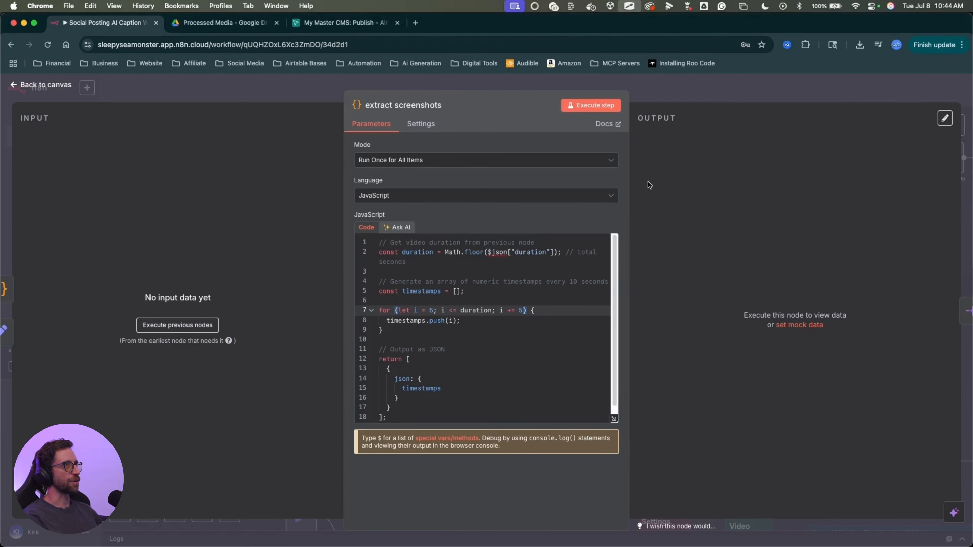
{"action": "left_click", "coordinate": [648, 88]}
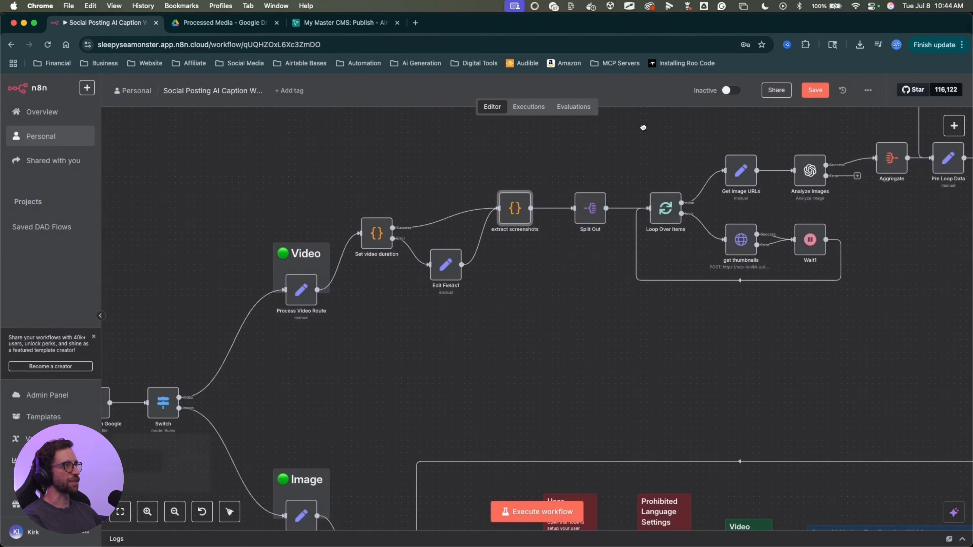
Look over the video branch from the extract screenshots node through Loop Over Items to the OpenAI caption writing nodes
{"action": "scroll", "coordinate": [565, 135], "scroll_direction": "right", "scroll_amount": 3}
{"action": "left_click_drag", "start_coordinate": [564, 136], "coordinate": [405, 191]}
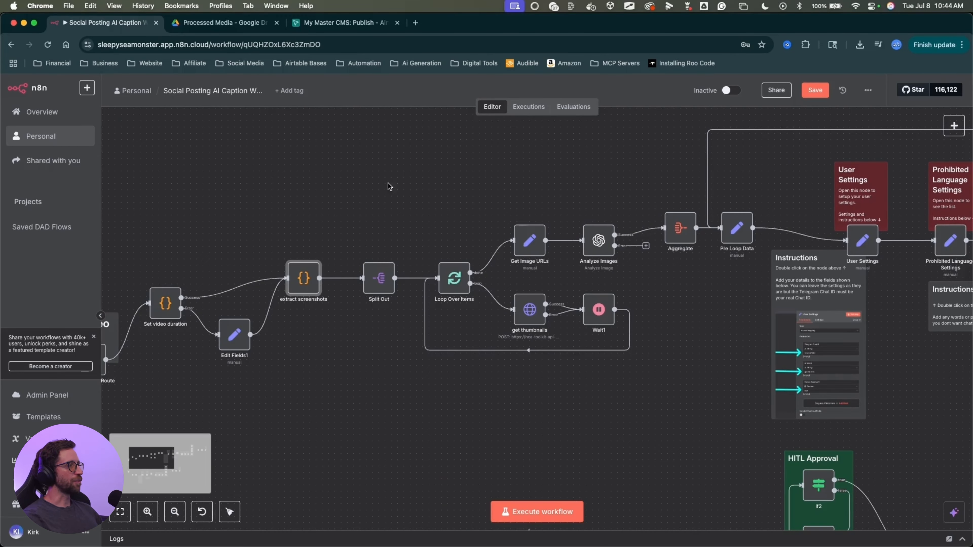
{"action": "scroll", "coordinate": [368, 184], "scroll_direction": "right", "scroll_amount": 1}
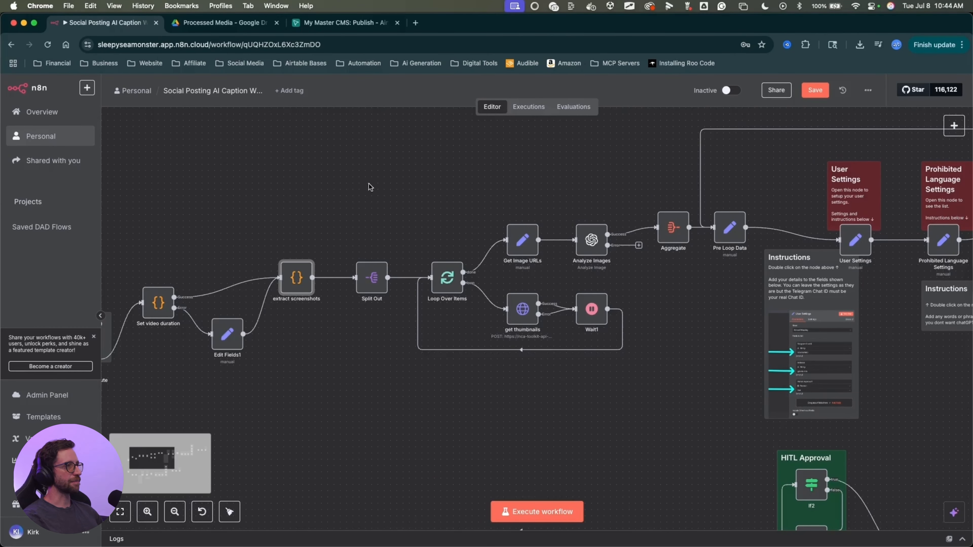
{"action": "scroll", "coordinate": [370, 187], "scroll_direction": "right", "scroll_amount": 5}
{"action": "scroll", "coordinate": [370, 187], "scroll_direction": "up", "scroll_amount": 3}
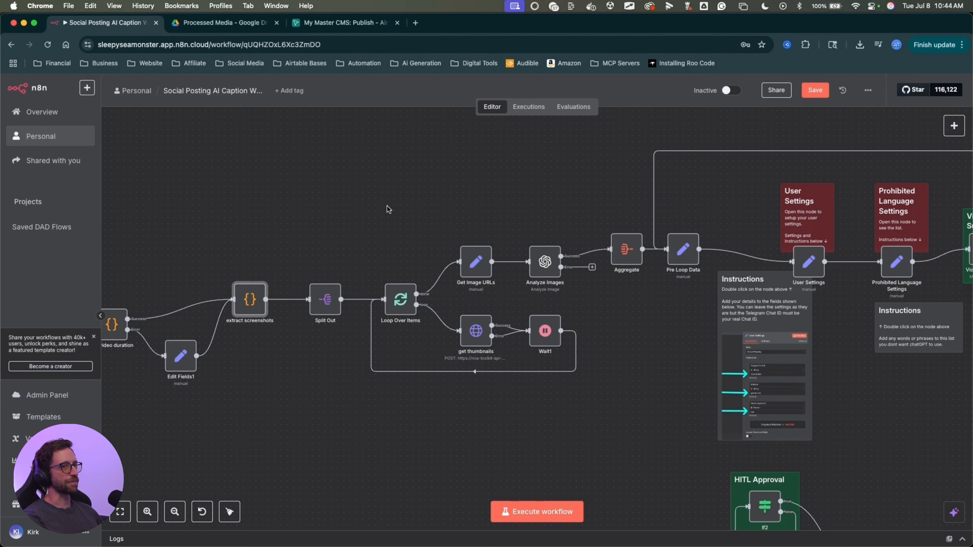
{"action": "scroll", "coordinate": [425, 208], "scroll_direction": "down", "scroll_amount": 2}
{"action": "scroll", "coordinate": [426, 207], "scroll_direction": "right", "scroll_amount": 10}
{"action": "scroll", "coordinate": [425, 207], "scroll_direction": "up", "scroll_amount": 3}
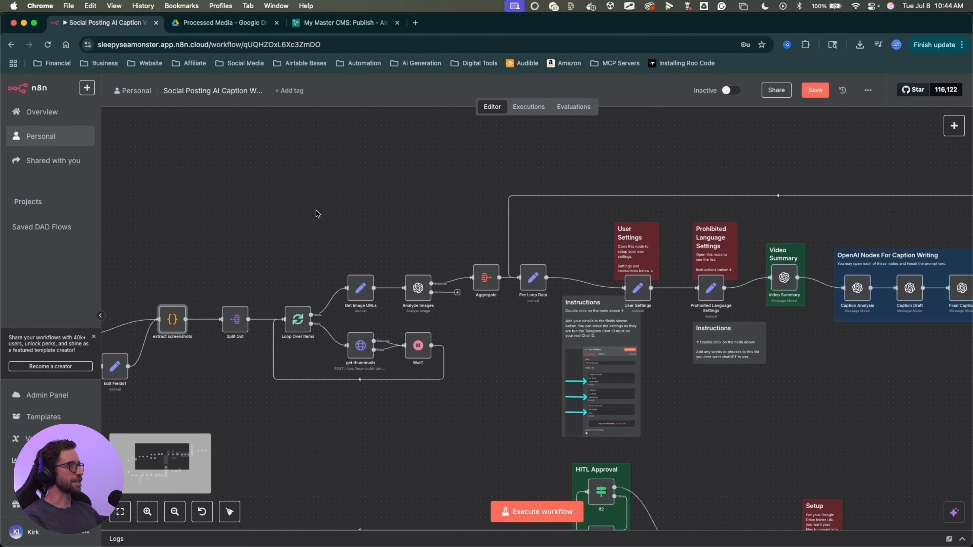
Open the Split Out node to examine its timestamps field to split out, and return to the canvas
{"action": "mouse_move", "coordinate": [276, 205]}
{"action": "left_mouse_down"}
{"action": "mouse_move", "coordinate": [102, 279]}
{"action": "mouse_move", "coordinate": [224, 315]}
{"action": "mouse_move", "coordinate": [199, 283]}
{"action": "mouse_move", "coordinate": [254, 308]}
{"action": "mouse_move", "coordinate": [172, 309]}
{"action": "left_mouse_up"}
{"action": "scroll", "coordinate": [315, 242], "scroll_direction": "left", "scroll_amount": 10}
{"action": "mouse_move", "coordinate": [258, 226]}
{"action": "left_mouse_down"}
{"action": "mouse_move", "coordinate": [217, 287]}
{"action": "mouse_move", "coordinate": [178, 315]}
{"action": "mouse_move", "coordinate": [269, 271]}
{"action": "mouse_move", "coordinate": [283, 307]}
{"action": "mouse_move", "coordinate": [356, 308]}
{"action": "left_mouse_up"}
{"action": "double_click", "coordinate": [343, 318]}
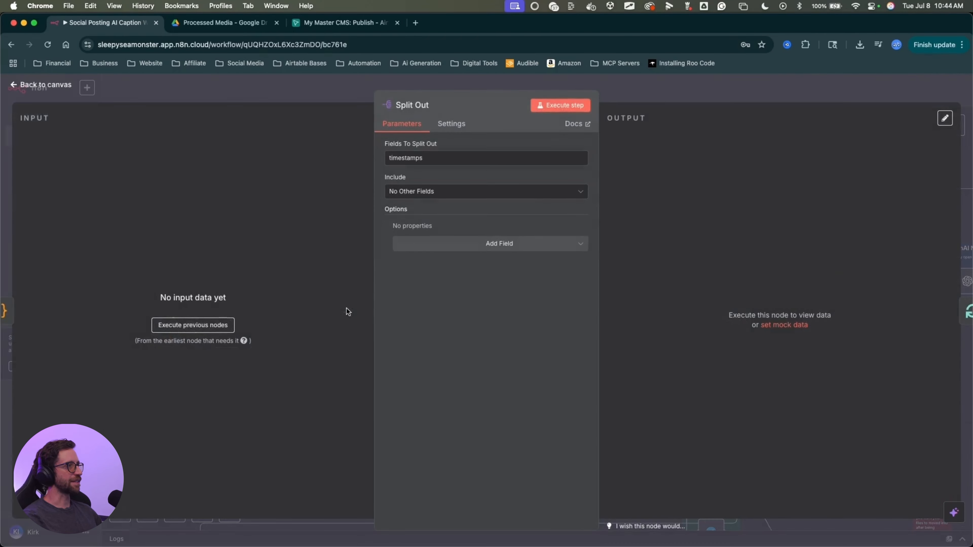
{"action": "mouse_move", "coordinate": [459, 341]}
{"action": "left_mouse_down"}
{"action": "mouse_move", "coordinate": [383, 161]}
{"action": "mouse_move", "coordinate": [549, 170]}
{"action": "left_mouse_up"}
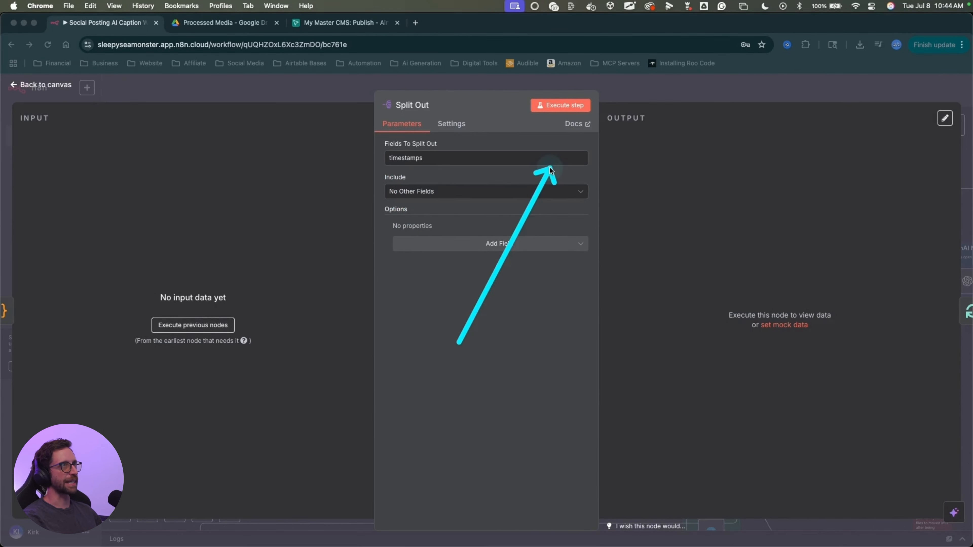
{"action": "left_click", "coordinate": [634, 93]}
Examine how Loop Over Items cycles through the get thumbnails and Wait1 nodes
{"action": "mouse_move", "coordinate": [468, 196]}
{"action": "left_mouse_down"}
{"action": "mouse_move", "coordinate": [335, 211]}
{"action": "mouse_move", "coordinate": [250, 273]}
{"action": "mouse_move", "coordinate": [218, 322]}
{"action": "mouse_move", "coordinate": [285, 332]}
{"action": "mouse_move", "coordinate": [326, 352]}
{"action": "left_mouse_up"}
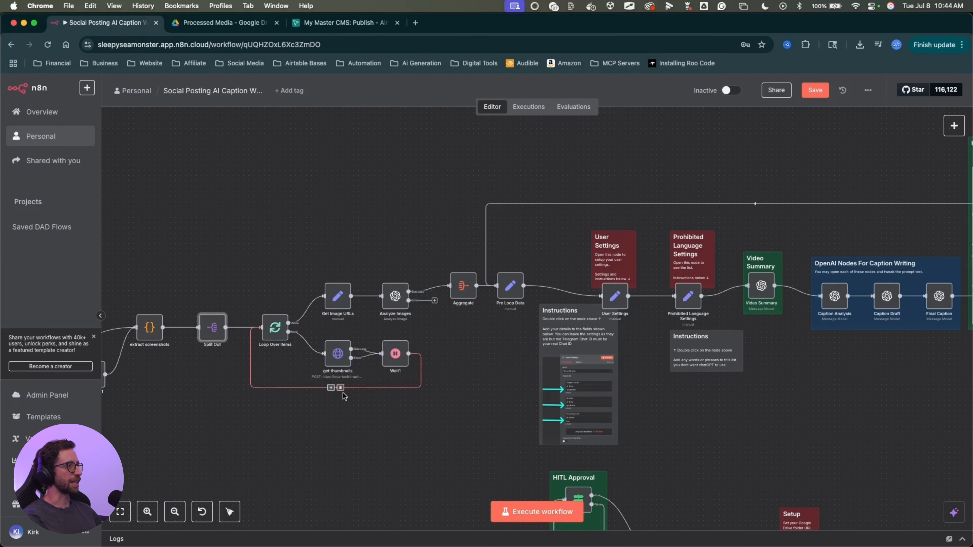
{"action": "scroll", "coordinate": [343, 393], "scroll_direction": "up", "scroll_amount": 5}
{"action": "scroll", "coordinate": [401, 362], "scroll_direction": "up", "scroll_amount": 5}
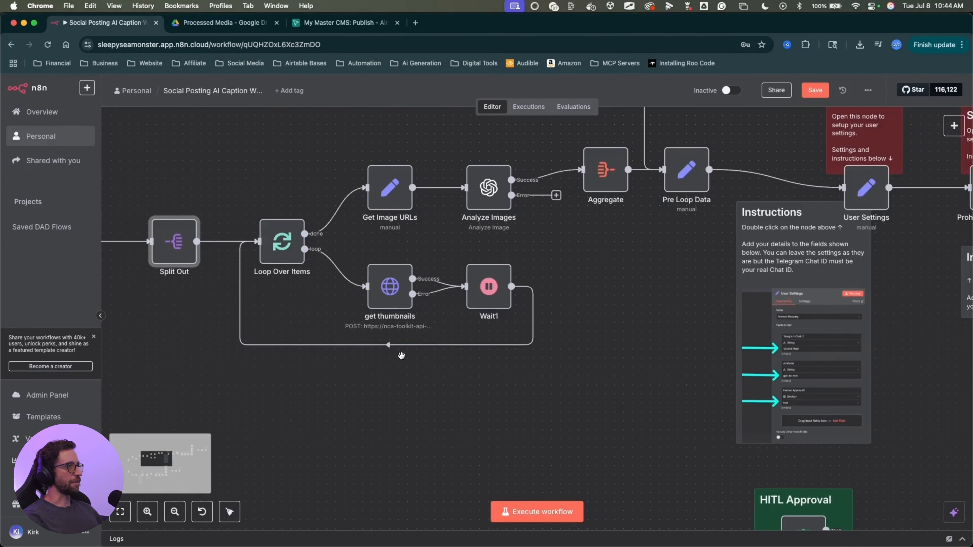
{"action": "left_click_drag", "start_coordinate": [400, 357], "coordinate": [443, 373]}
{"action": "mouse_move", "coordinate": [420, 450]}
{"action": "left_mouse_down"}
{"action": "mouse_move", "coordinate": [436, 306]}
{"action": "mouse_move", "coordinate": [427, 274]}
{"action": "mouse_move", "coordinate": [417, 350]}
{"action": "mouse_move", "coordinate": [432, 331]}
{"action": "left_mouse_up"}
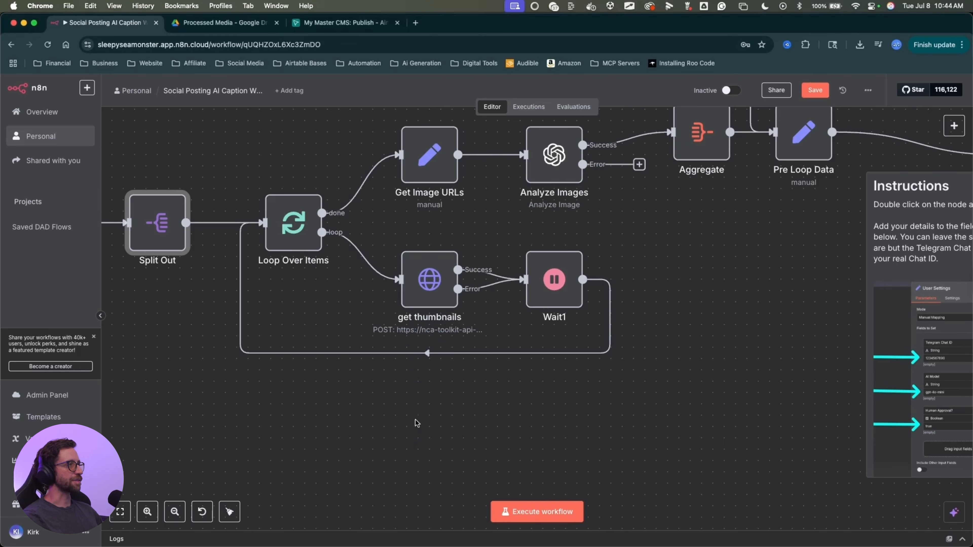
{"action": "mouse_move", "coordinate": [417, 441]}
{"action": "left_mouse_down"}
{"action": "mouse_move", "coordinate": [400, 410]}
{"action": "mouse_move", "coordinate": [403, 347]}
{"action": "mouse_move", "coordinate": [456, 341]}
{"action": "left_mouse_up"}
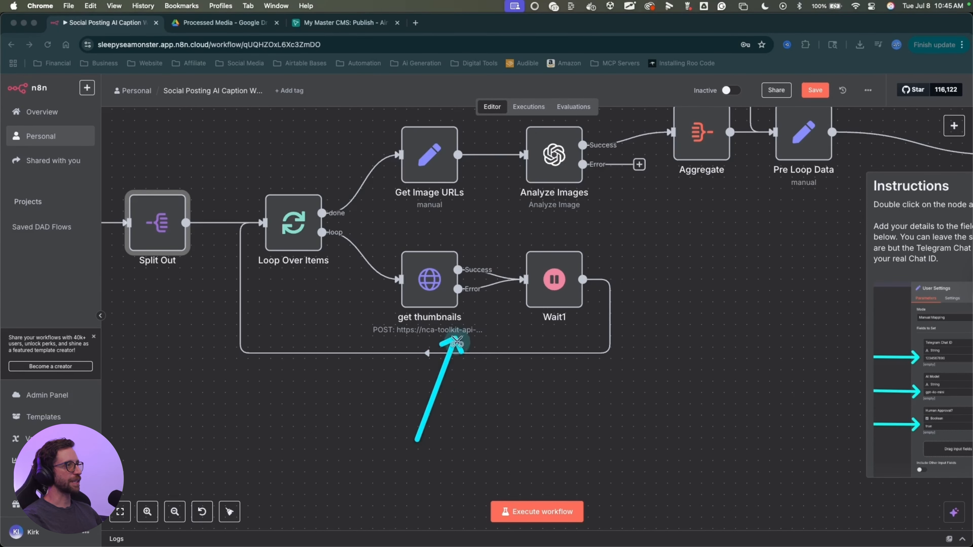
{"action": "key", "text": "Escape"}
Examine how the Split Out timestamps feed the get thumbnails node inside the loop
{"action": "scroll", "coordinate": [488, 398], "scroll_direction": "down", "scroll_amount": 1}
{"action": "left_click_drag", "start_coordinate": [483, 425], "coordinate": [466, 401]}
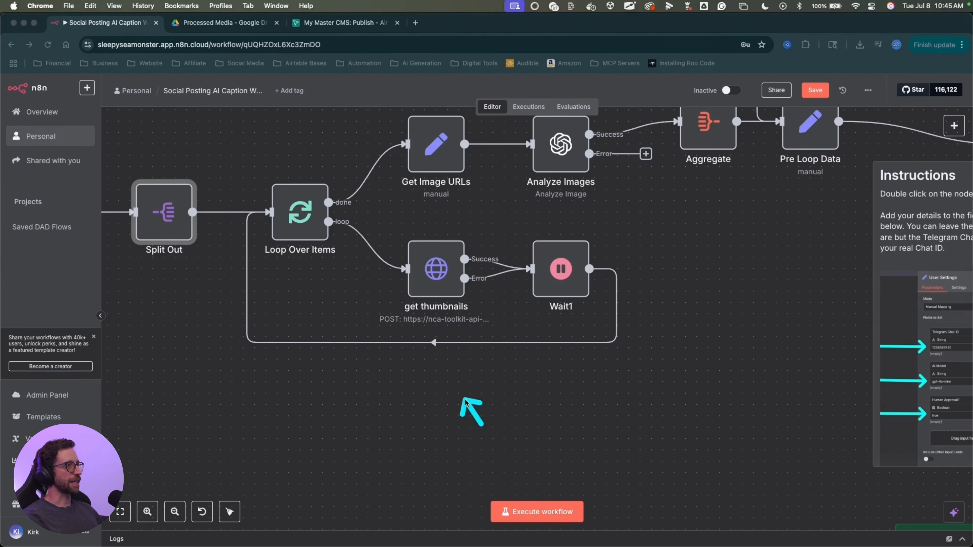
{"action": "left_click_drag", "start_coordinate": [436, 352], "coordinate": [449, 340]}
{"action": "key", "text": "Escape"}
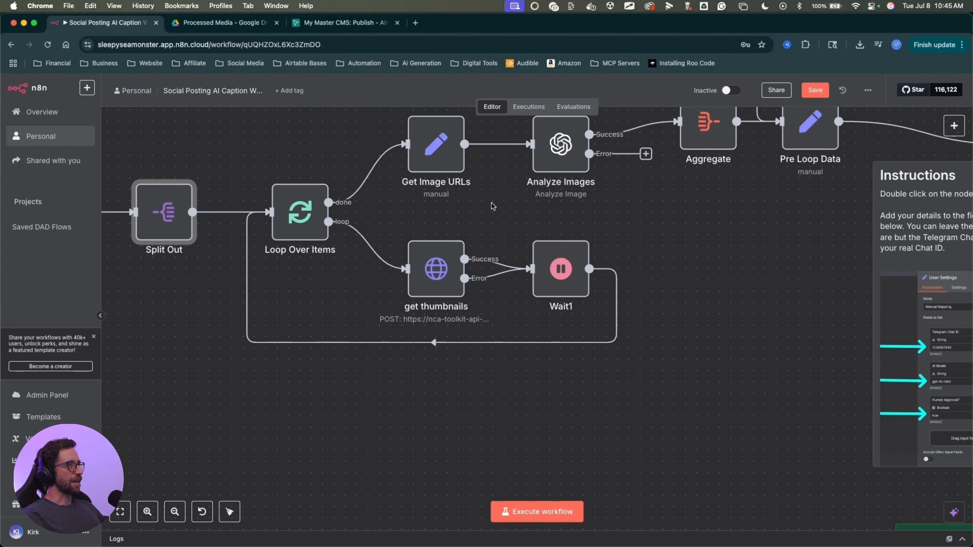
{"action": "mouse_move", "coordinate": [498, 194]}
{"action": "left_mouse_down"}
{"action": "mouse_move", "coordinate": [446, 240]}
{"action": "mouse_move", "coordinate": [433, 275]}
{"action": "mouse_move", "coordinate": [445, 230]}
{"action": "mouse_move", "coordinate": [431, 214]}
{"action": "mouse_move", "coordinate": [442, 273]}
{"action": "left_mouse_up"}
{"action": "key", "text": "Escape"}
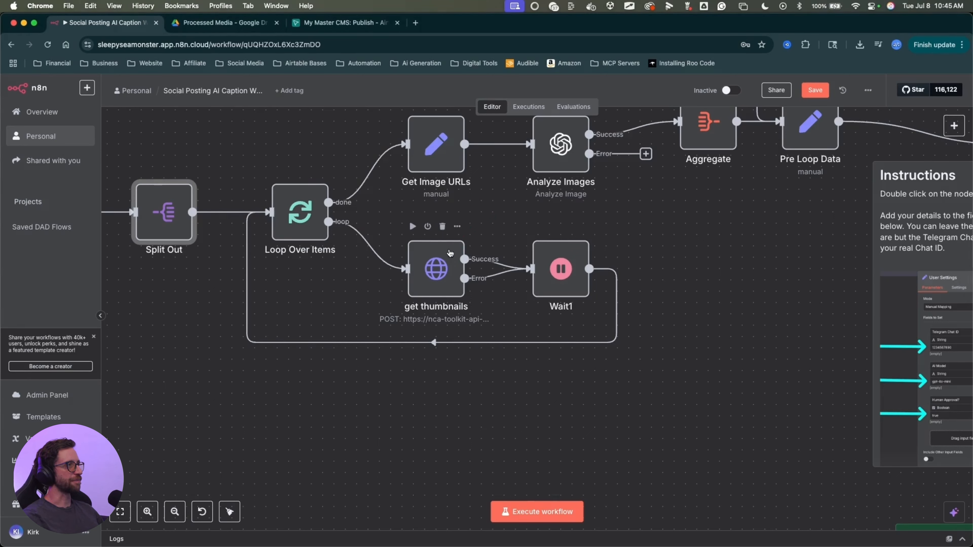
{"action": "mouse_move", "coordinate": [155, 173]}
{"action": "left_mouse_down"}
{"action": "mouse_move", "coordinate": [289, 213]}
{"action": "mouse_move", "coordinate": [371, 266]}
{"action": "mouse_move", "coordinate": [428, 263]}
{"action": "left_mouse_up"}
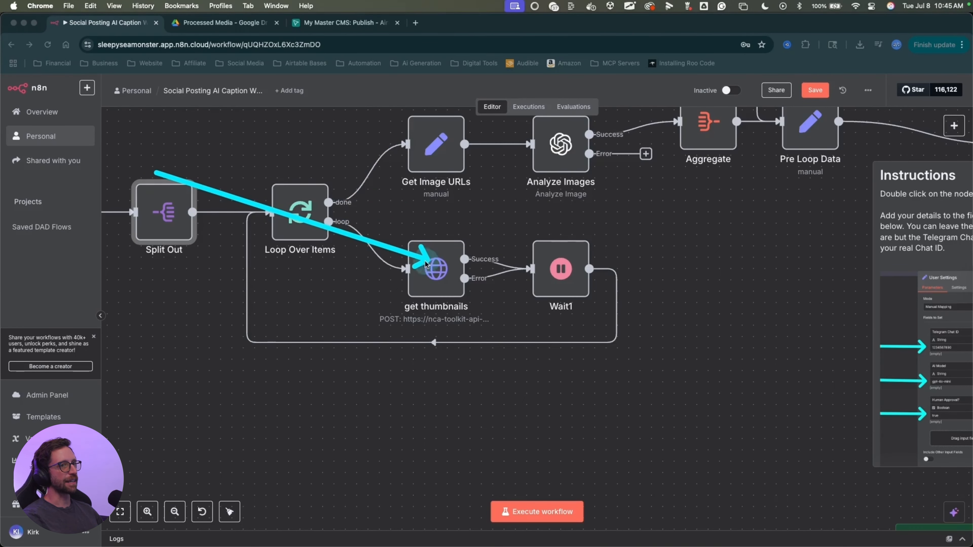
{"action": "key", "text": "Escape"}
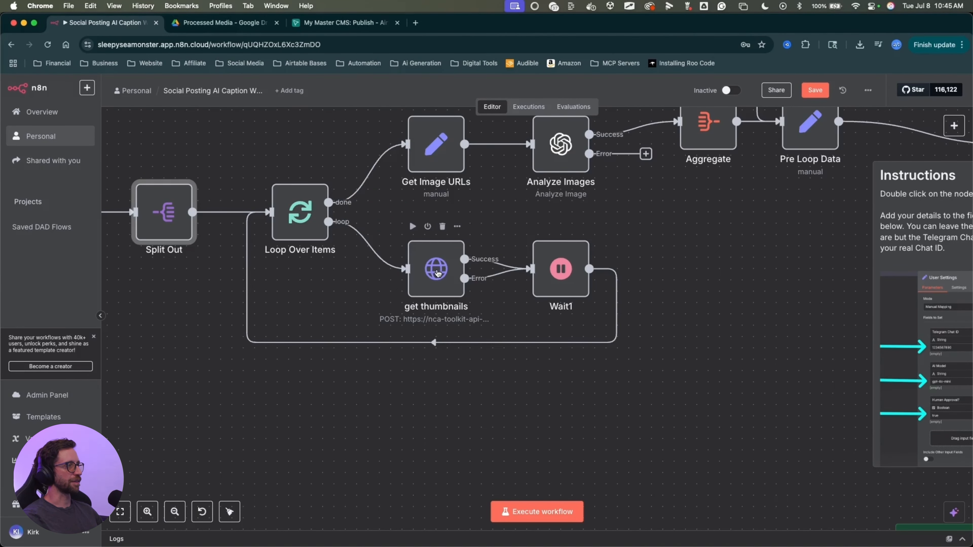
Open the get thumbnails node and inspect the video_url and second expressions of its JSON body in the expanded editor
{"action": "double_click", "coordinate": [436, 269]}
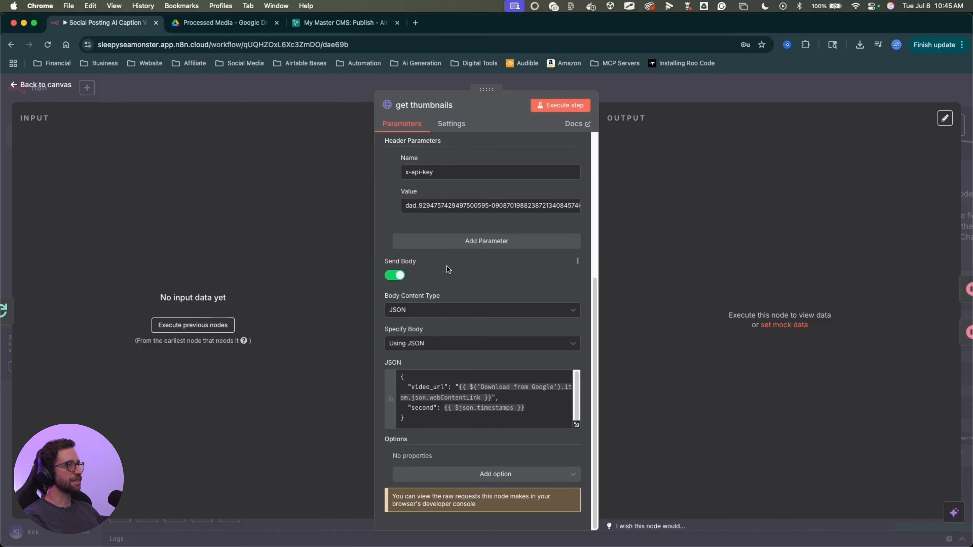
{"action": "key", "text": "ctrl+a"}
{"action": "left_click_drag", "start_coordinate": [512, 261], "coordinate": [456, 391]}
{"action": "key", "text": "Escape"}
{"action": "left_click", "coordinate": [577, 425]}
{"action": "key", "text": "ctrl+a"}
{"action": "mouse_move", "coordinate": [299, 97]}
{"action": "left_mouse_down"}
{"action": "mouse_move", "coordinate": [253, 155]}
{"action": "mouse_move", "coordinate": [389, 173]}
{"action": "mouse_move", "coordinate": [425, 163]}
{"action": "left_mouse_up"}
{"action": "mouse_move", "coordinate": [339, 326]}
{"action": "left_mouse_down"}
{"action": "mouse_move", "coordinate": [246, 200]}
{"action": "mouse_move", "coordinate": [283, 180]}
{"action": "mouse_move", "coordinate": [400, 165]}
{"action": "left_mouse_up"}
{"action": "key", "text": "Escape"}
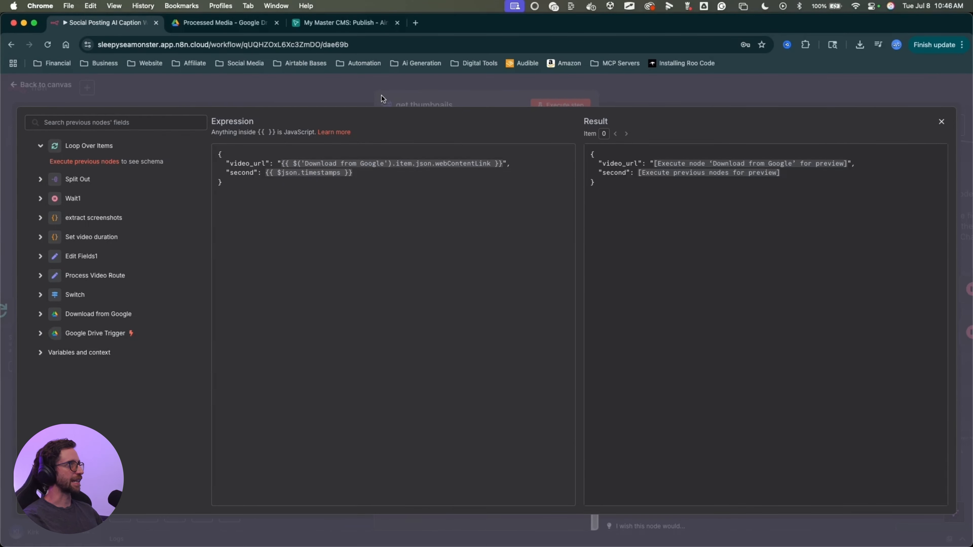
{"action": "left_click", "coordinate": [352, 94]}
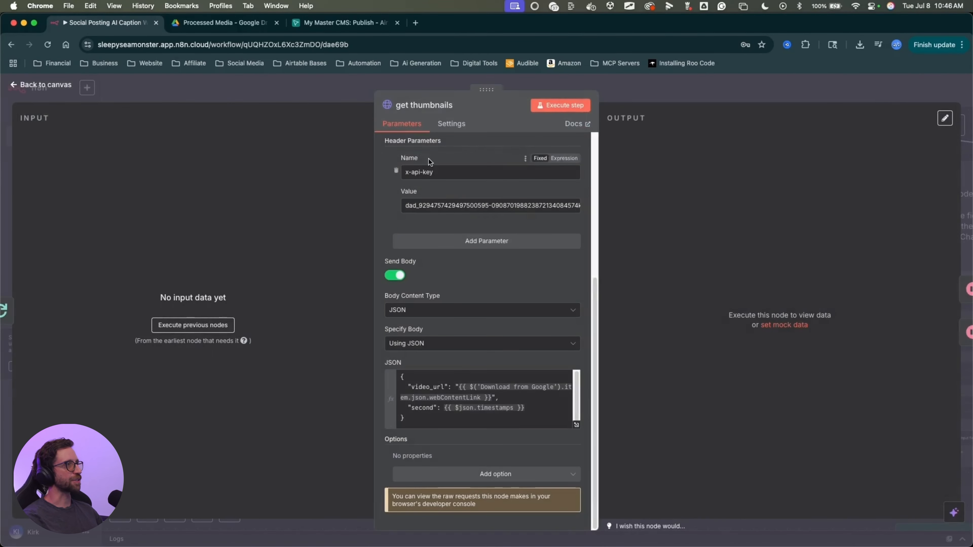
{"action": "left_click", "coordinate": [643, 96]}
Go past Get Image URLs and open the Analyze Images node's text prompt in the expanded editor
{"action": "scroll", "coordinate": [445, 326], "scroll_direction": "right", "scroll_amount": 2}
{"action": "scroll", "coordinate": [446, 296], "scroll_direction": "down", "scroll_amount": 5}
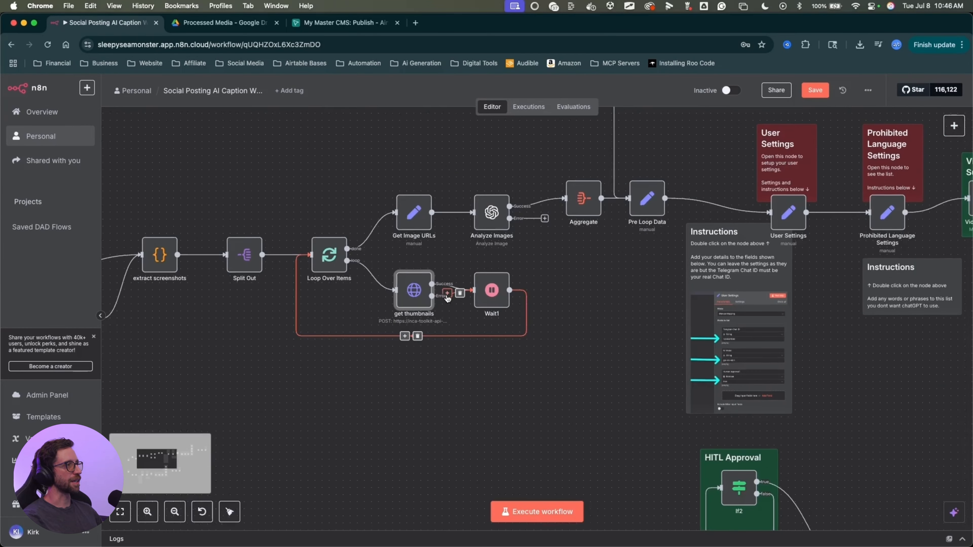
{"action": "left_click_drag", "start_coordinate": [418, 173], "coordinate": [358, 268]}
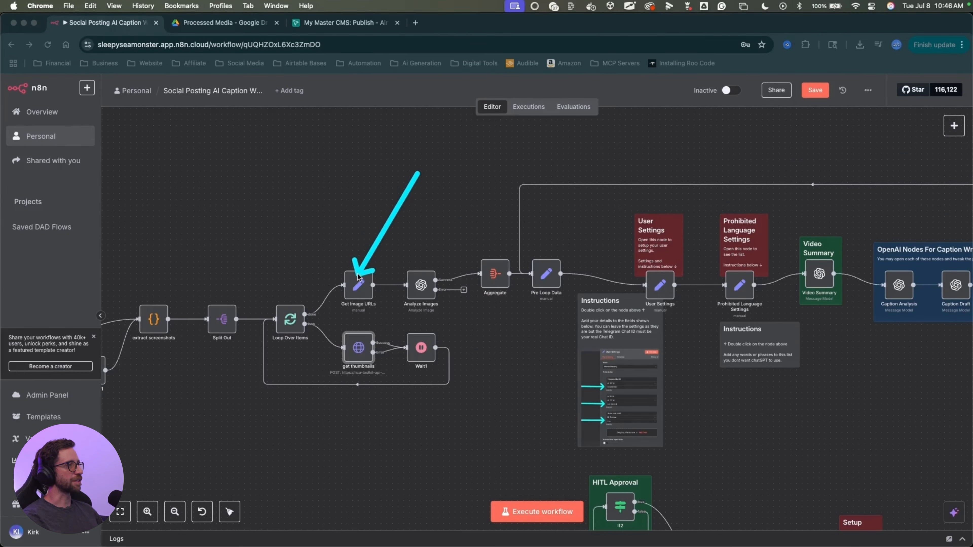
{"action": "left_click_drag", "start_coordinate": [419, 176], "coordinate": [425, 275]}
{"action": "double_click", "coordinate": [430, 282]}
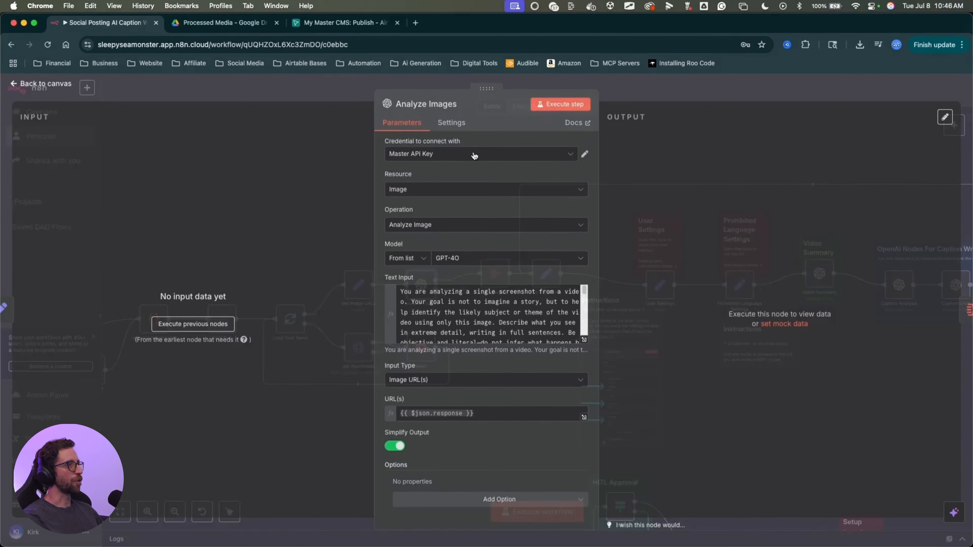
{"action": "left_click", "coordinate": [583, 341]}
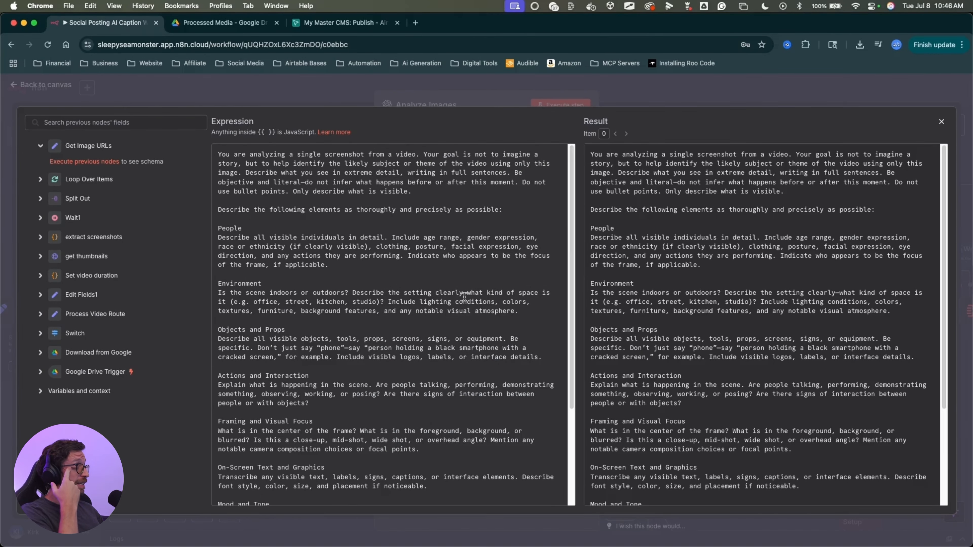
Read through the screenshot analysis prompt, covering its People, Environment, Objects and Props, and Actions sections
{"action": "mouse_move", "coordinate": [98, 220]}
{"action": "left_mouse_down"}
{"action": "mouse_move", "coordinate": [228, 161]}
{"action": "mouse_move", "coordinate": [304, 369]}
{"action": "mouse_move", "coordinate": [299, 334]}
{"action": "left_mouse_up"}
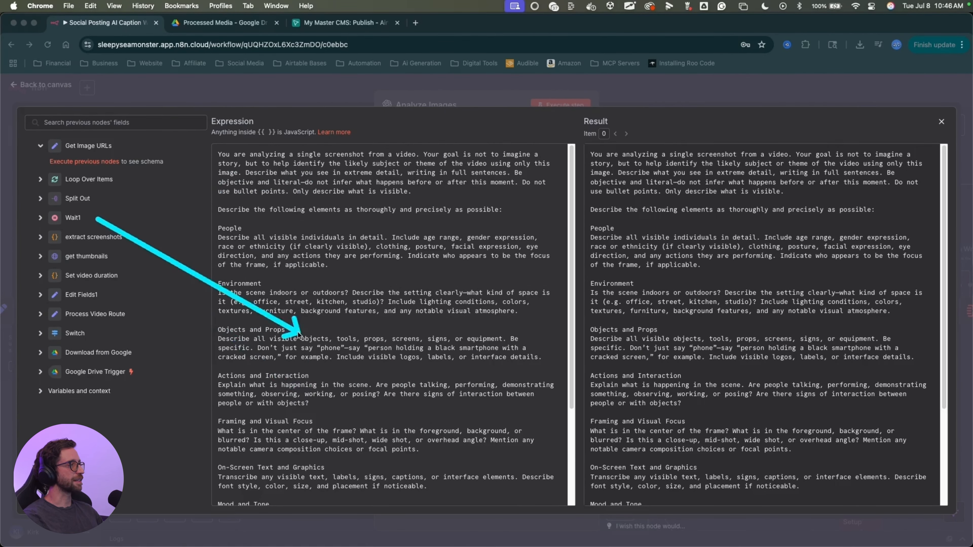
{"action": "key", "text": "Escape"}
{"action": "scroll", "coordinate": [358, 265], "scroll_direction": "down", "scroll_amount": 1}
{"action": "scroll", "coordinate": [358, 265], "scroll_direction": "up", "scroll_amount": 1}
{"action": "key", "text": "ctrl+a"}
{"action": "left_click_drag", "start_coordinate": [153, 218], "coordinate": [345, 417]}
{"action": "key", "text": "Escape"}
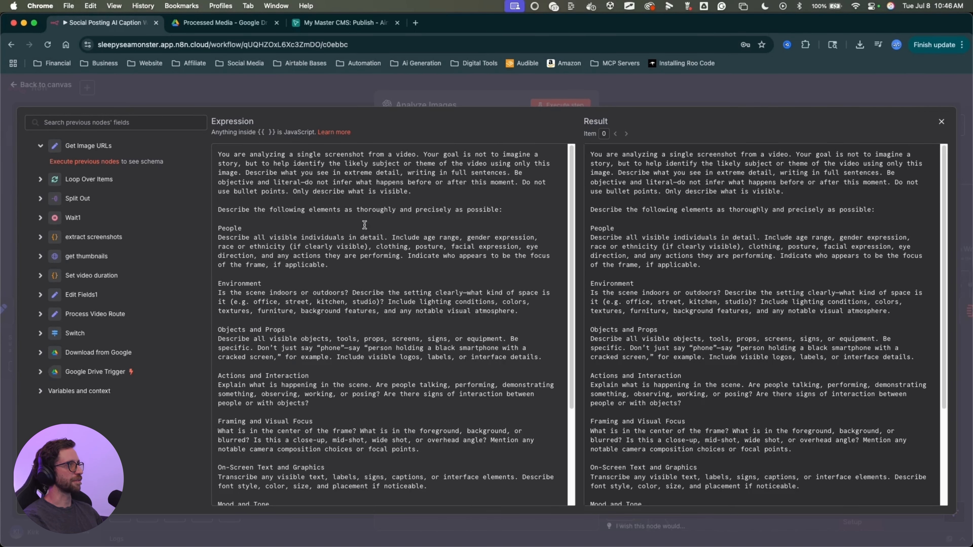
{"action": "scroll", "coordinate": [394, 291], "scroll_direction": "down", "scroll_amount": 3}
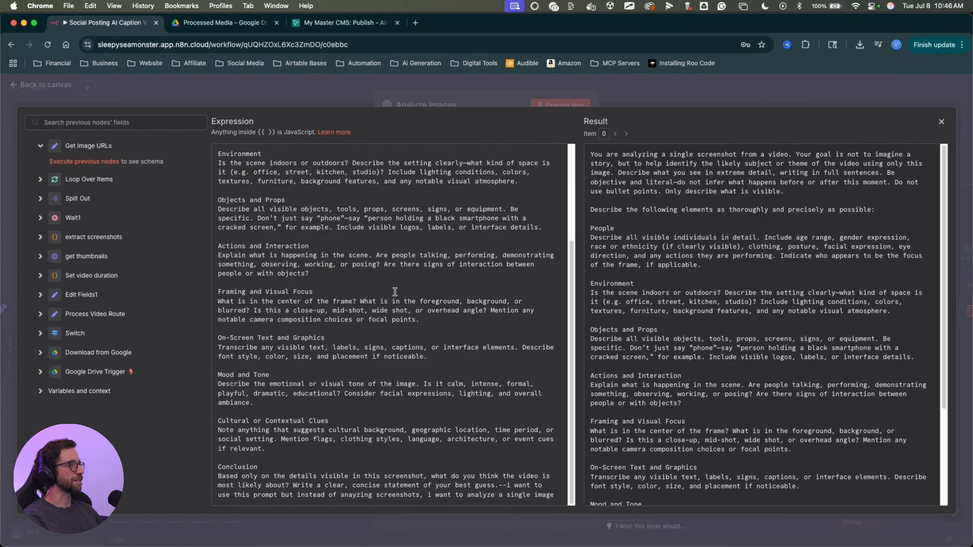
{"action": "scroll", "coordinate": [388, 286], "scroll_direction": "up", "scroll_amount": 3}
Examine the prompt's later sections, including Mood and Tone and Cultural or Contextual Clues, and close the Analyze Images node
{"action": "mouse_move", "coordinate": [123, 188]}
{"action": "left_mouse_down"}
{"action": "mouse_move", "coordinate": [272, 190]}
{"action": "mouse_move", "coordinate": [327, 234]}
{"action": "mouse_move", "coordinate": [318, 186]}
{"action": "mouse_move", "coordinate": [260, 265]}
{"action": "mouse_move", "coordinate": [220, 251]}
{"action": "mouse_move", "coordinate": [208, 230]}
{"action": "mouse_move", "coordinate": [208, 359]}
{"action": "mouse_move", "coordinate": [235, 433]}
{"action": "left_mouse_up"}
{"action": "scroll", "coordinate": [235, 433], "scroll_direction": "down", "scroll_amount": 2}
{"action": "scroll", "coordinate": [235, 433], "scroll_direction": "down", "scroll_amount": 1}
{"action": "key", "text": "ctrl+a"}
{"action": "mouse_move", "coordinate": [154, 404]}
{"action": "left_mouse_down"}
{"action": "mouse_move", "coordinate": [223, 409]}
{"action": "mouse_move", "coordinate": [193, 424]}
{"action": "mouse_move", "coordinate": [222, 446]}
{"action": "mouse_move", "coordinate": [207, 454]}
{"action": "left_mouse_up"}
{"action": "key", "text": "Escape"}
{"action": "scroll", "coordinate": [230, 440], "scroll_direction": "down", "scroll_amount": 2}
{"action": "key", "text": "ctrl+a"}
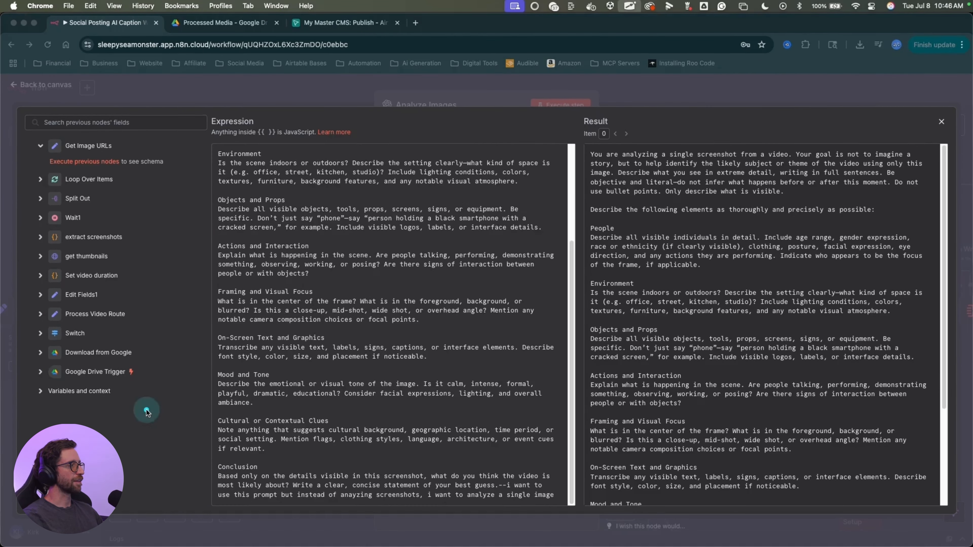
{"action": "left_click_drag", "start_coordinate": [147, 411], "coordinate": [221, 423]}
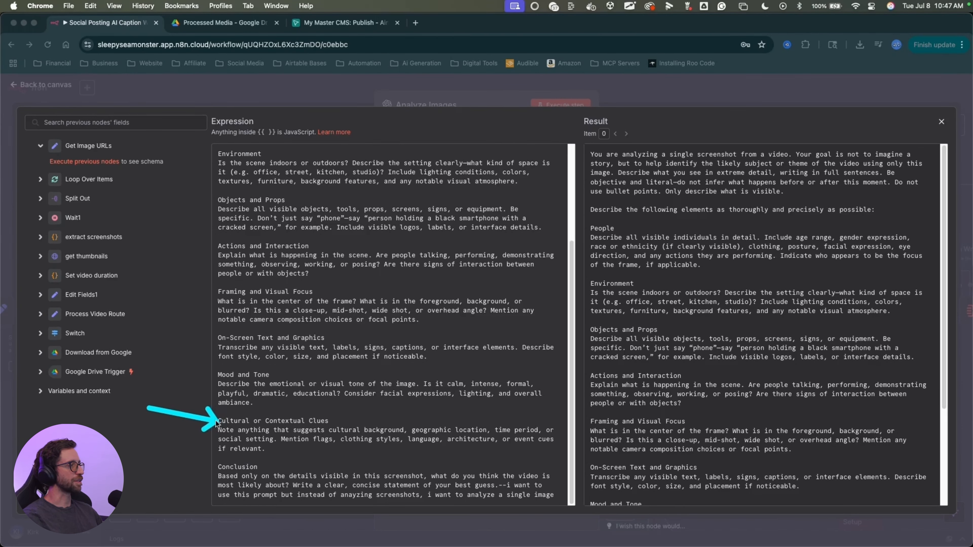
{"action": "key", "text": "Escape"}
{"action": "left_click", "coordinate": [631, 94]}
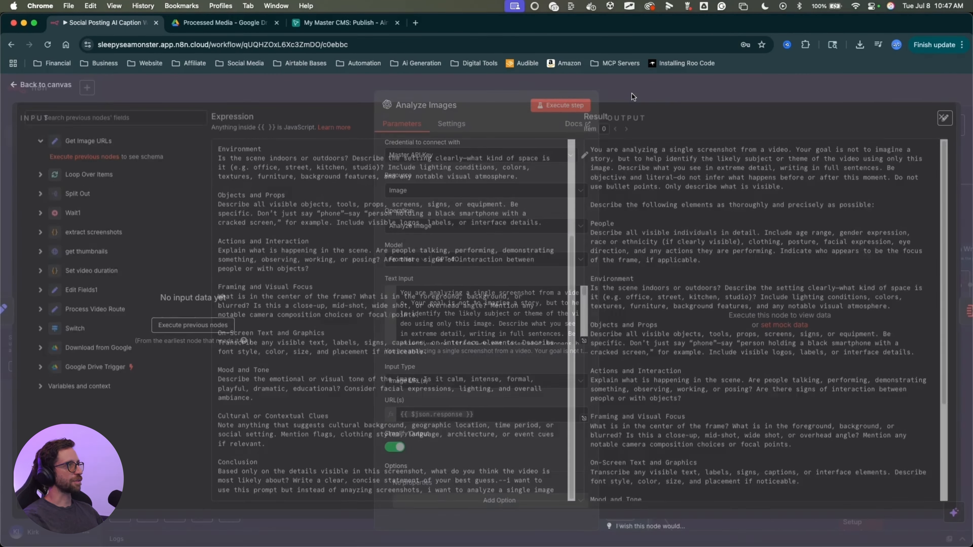
{"action": "left_click", "coordinate": [623, 89]}
Trace the video branch from Aggregate through the settings, summary, caption writing and HITL Approval nodes to the Google Drive file move
{"action": "mouse_move", "coordinate": [464, 150]}
{"action": "left_mouse_down"}
{"action": "mouse_move", "coordinate": [386, 279]}
{"action": "mouse_move", "coordinate": [495, 266]}
{"action": "mouse_move", "coordinate": [497, 250]}
{"action": "mouse_move", "coordinate": [504, 278]}
{"action": "mouse_move", "coordinate": [474, 265]}
{"action": "mouse_move", "coordinate": [494, 269]}
{"action": "left_mouse_up"}
{"action": "left_click_drag", "start_coordinate": [521, 318], "coordinate": [343, 321]}
{"action": "mouse_move", "coordinate": [327, 218]}
{"action": "left_mouse_down"}
{"action": "mouse_move", "coordinate": [362, 268]}
{"action": "mouse_move", "coordinate": [462, 278]}
{"action": "mouse_move", "coordinate": [803, 277]}
{"action": "mouse_move", "coordinate": [522, 191]}
{"action": "mouse_move", "coordinate": [547, 294]}
{"action": "mouse_move", "coordinate": [694, 204]}
{"action": "mouse_move", "coordinate": [353, 273]}
{"action": "mouse_move", "coordinate": [360, 278]}
{"action": "left_mouse_up"}
{"action": "left_click_drag", "start_coordinate": [669, 397], "coordinate": [464, 414]}
{"action": "mouse_move", "coordinate": [808, 123]}
{"action": "left_mouse_down"}
{"action": "mouse_move", "coordinate": [784, 119]}
{"action": "mouse_move", "coordinate": [699, 147]}
{"action": "mouse_move", "coordinate": [695, 315]}
{"action": "mouse_move", "coordinate": [699, 174]}
{"action": "mouse_move", "coordinate": [690, 270]}
{"action": "left_mouse_up"}
{"action": "key", "text": "ctrl+a"}
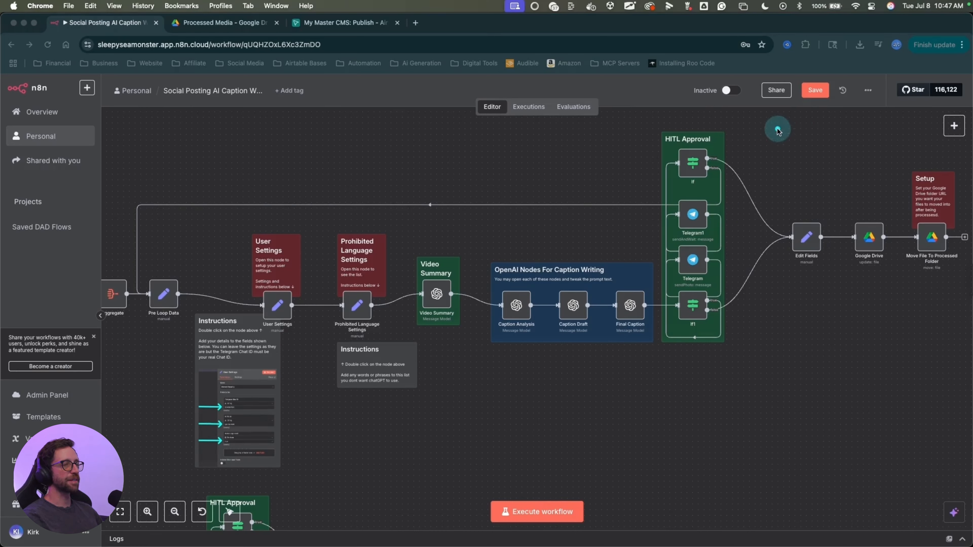
{"action": "mouse_move", "coordinate": [778, 130]}
{"action": "left_mouse_down"}
{"action": "mouse_move", "coordinate": [354, 294]}
{"action": "mouse_move", "coordinate": [504, 305]}
{"action": "mouse_move", "coordinate": [601, 287]}
{"action": "mouse_move", "coordinate": [648, 307]}
{"action": "mouse_move", "coordinate": [695, 307]}
{"action": "mouse_move", "coordinate": [699, 221]}
{"action": "mouse_move", "coordinate": [745, 160]}
{"action": "mouse_move", "coordinate": [424, 174]}
{"action": "mouse_move", "coordinate": [206, 211]}
{"action": "mouse_move", "coordinate": [227, 313]}
{"action": "mouse_move", "coordinate": [632, 320]}
{"action": "mouse_move", "coordinate": [685, 272]}
{"action": "mouse_move", "coordinate": [691, 188]}
{"action": "mouse_move", "coordinate": [966, 255]}
{"action": "mouse_move", "coordinate": [935, 235]}
{"action": "mouse_move", "coordinate": [925, 242]}
{"action": "left_mouse_up"}
{"action": "scroll", "coordinate": [494, 365], "scroll_direction": "left", "scroll_amount": 3}
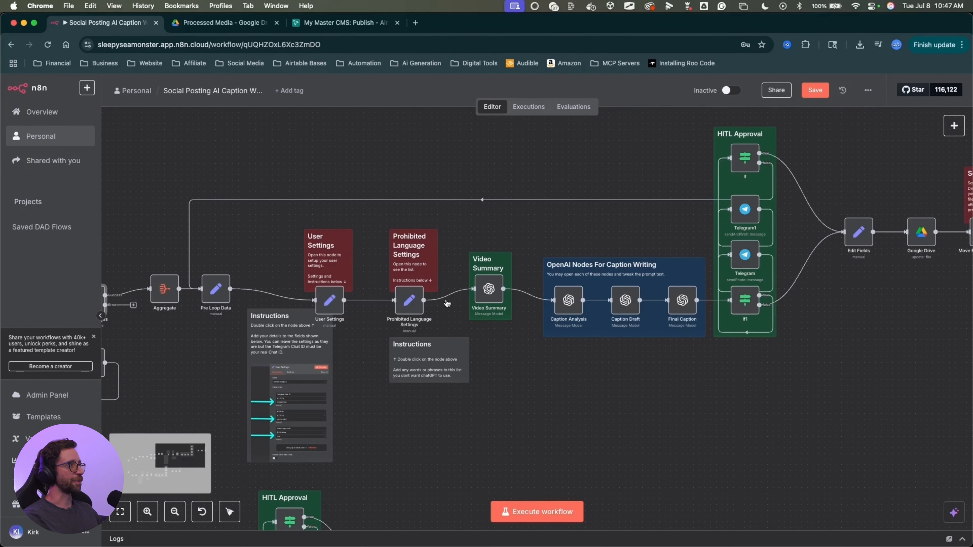
Point out the Pre Loop Data node, then review the User Settings node's Telegram Chat ID, AI Model and Human Approval? fields and close it
{"action": "scroll", "coordinate": [291, 228], "scroll_direction": "left", "scroll_amount": 1}
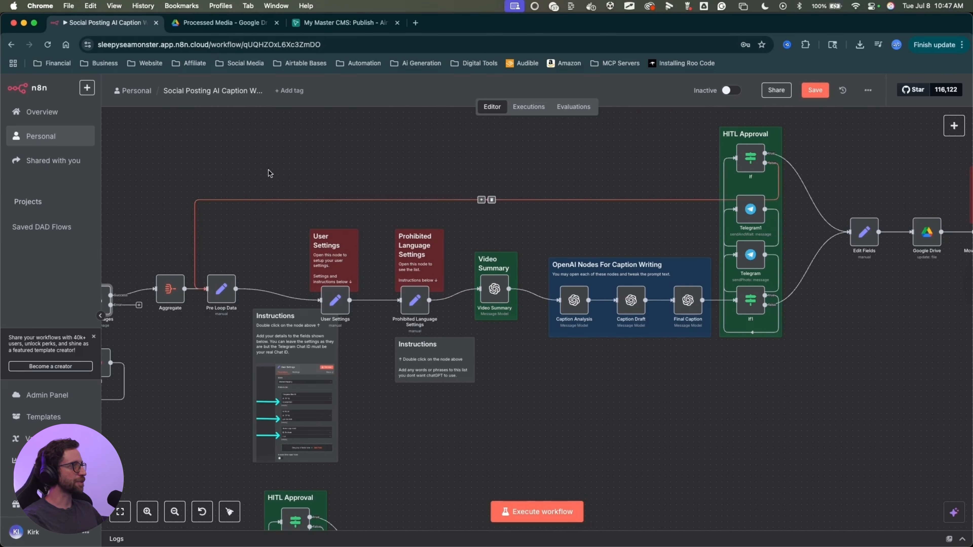
{"action": "mouse_move", "coordinate": [268, 165]}
{"action": "left_mouse_down"}
{"action": "mouse_move", "coordinate": [215, 283]}
{"action": "mouse_move", "coordinate": [222, 294]}
{"action": "mouse_move", "coordinate": [226, 273]}
{"action": "mouse_move", "coordinate": [191, 283]}
{"action": "mouse_move", "coordinate": [224, 293]}
{"action": "mouse_move", "coordinate": [724, 195]}
{"action": "mouse_move", "coordinate": [315, 148]}
{"action": "mouse_move", "coordinate": [336, 311]}
{"action": "mouse_move", "coordinate": [730, 256]}
{"action": "mouse_move", "coordinate": [222, 304]}
{"action": "left_mouse_up"}
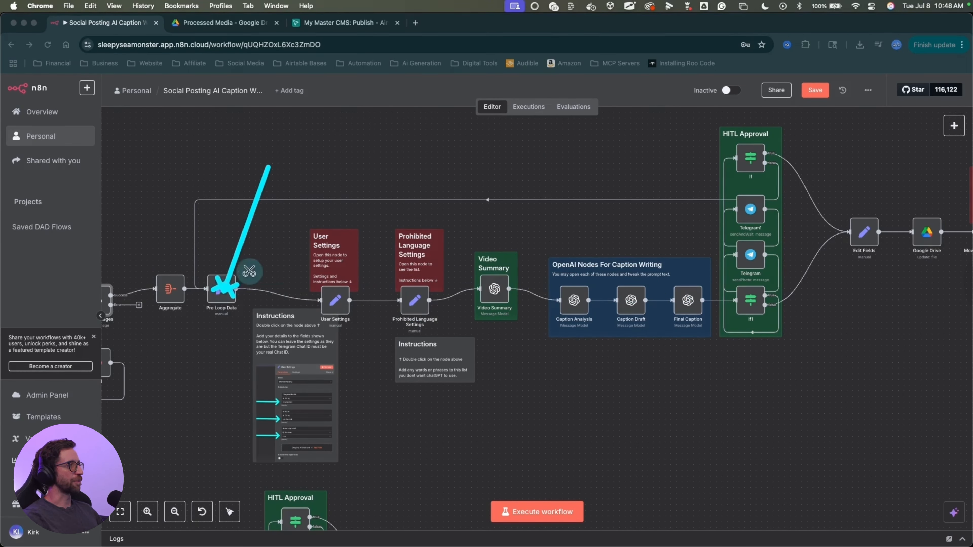
{"action": "mouse_move", "coordinate": [373, 421]}
{"action": "left_mouse_down"}
{"action": "mouse_move", "coordinate": [373, 302]}
{"action": "mouse_move", "coordinate": [337, 297]}
{"action": "left_mouse_up"}
{"action": "double_click", "coordinate": [338, 308]}
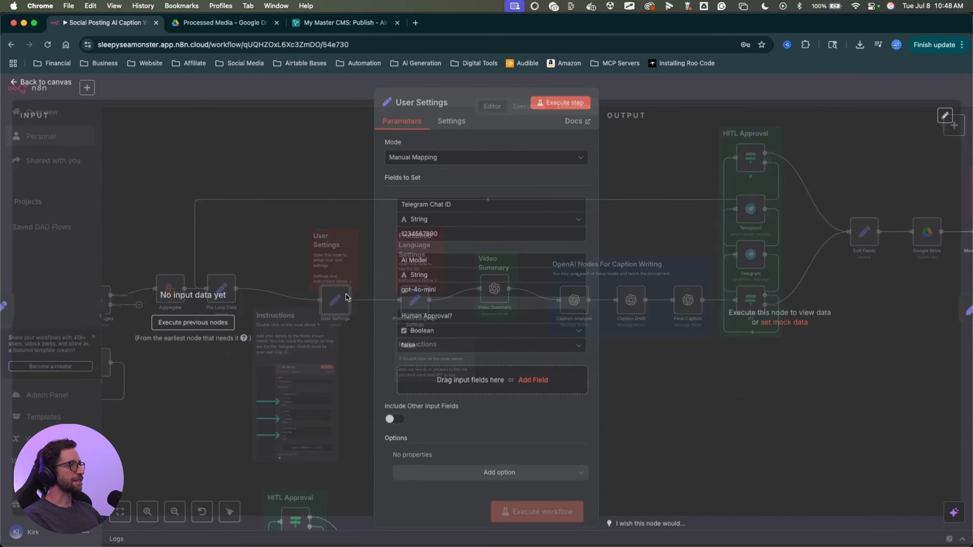
{"action": "mouse_move", "coordinate": [250, 221]}
{"action": "left_mouse_down"}
{"action": "mouse_move", "coordinate": [383, 193]}
{"action": "mouse_move", "coordinate": [392, 228]}
{"action": "mouse_move", "coordinate": [395, 209]}
{"action": "mouse_move", "coordinate": [398, 294]}
{"action": "mouse_move", "coordinate": [393, 243]}
{"action": "mouse_move", "coordinate": [381, 334]}
{"action": "mouse_move", "coordinate": [389, 351]}
{"action": "mouse_move", "coordinate": [383, 314]}
{"action": "mouse_move", "coordinate": [398, 346]}
{"action": "left_mouse_up"}
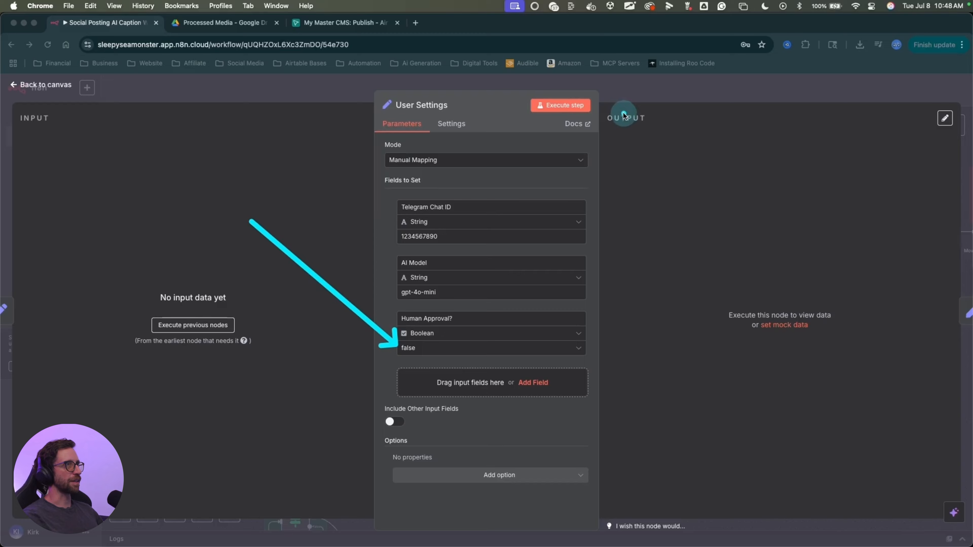
{"action": "key", "text": "Escape"}
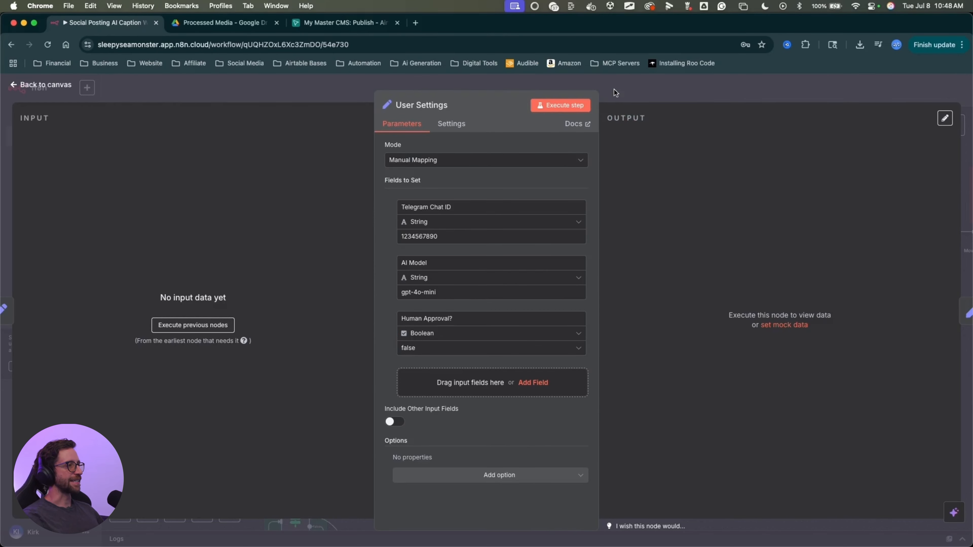
{"action": "left_click", "coordinate": [614, 89]}
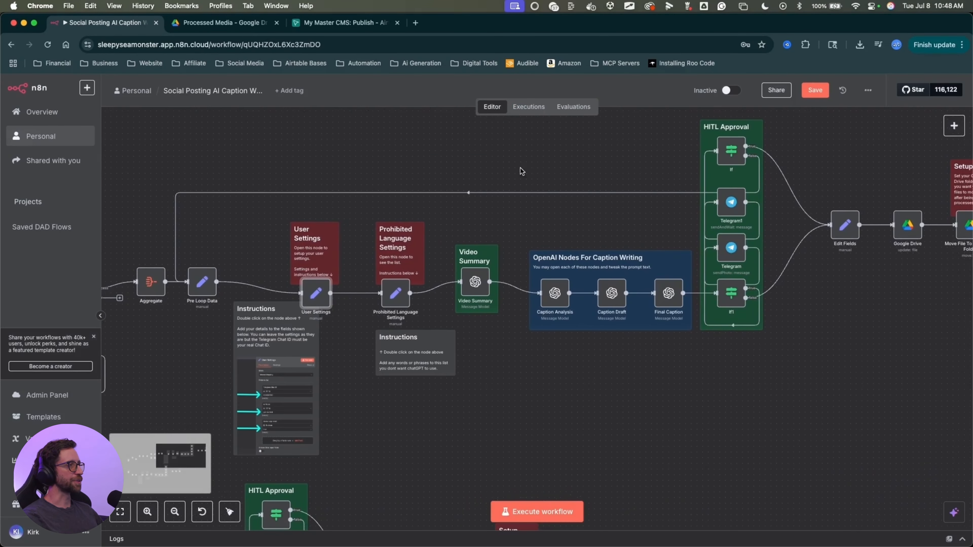
Open the Prohibited Language Settings node and show its prohibited language list in the expanded expression editor
{"action": "left_click_drag", "start_coordinate": [513, 165], "coordinate": [407, 292]}
{"action": "key", "text": "Escape"}
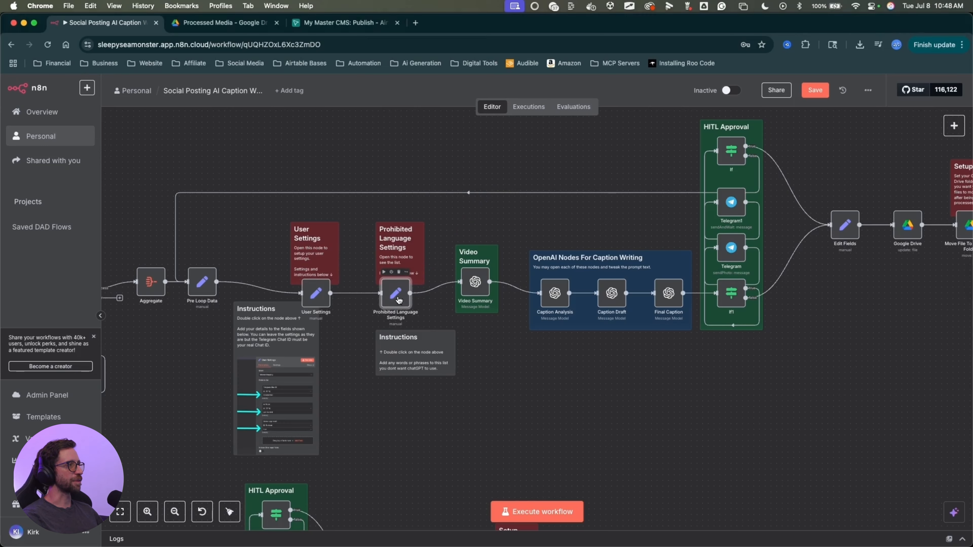
{"action": "double_click", "coordinate": [397, 296]}
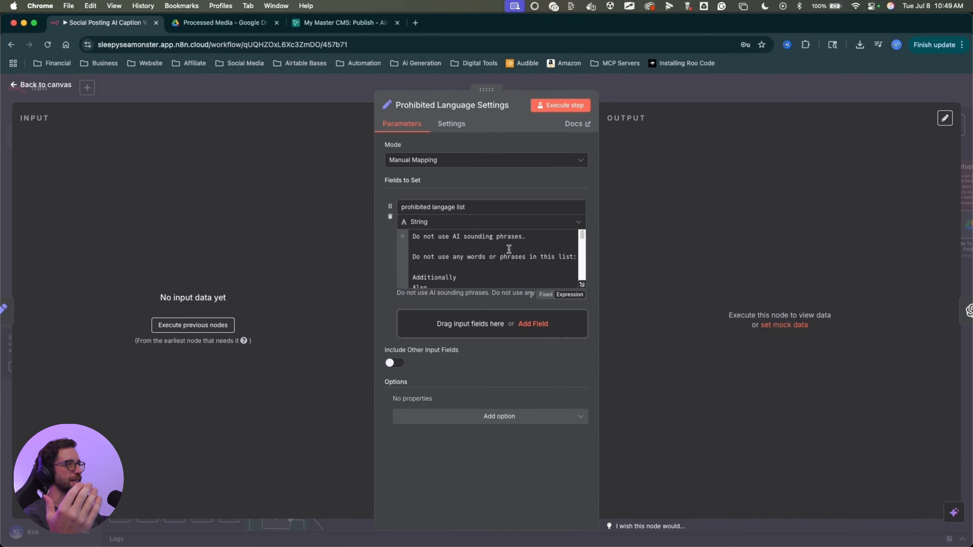
{"action": "key", "text": "ctrl+a"}
{"action": "mouse_move", "coordinate": [492, 193]}
{"action": "left_mouse_down"}
{"action": "mouse_move", "coordinate": [475, 234]}
{"action": "mouse_move", "coordinate": [435, 258]}
{"action": "mouse_move", "coordinate": [555, 256]}
{"action": "mouse_move", "coordinate": [421, 263]}
{"action": "mouse_move", "coordinate": [498, 261]}
{"action": "mouse_move", "coordinate": [436, 263]}
{"action": "left_mouse_up"}
{"action": "key", "text": "Escape"}
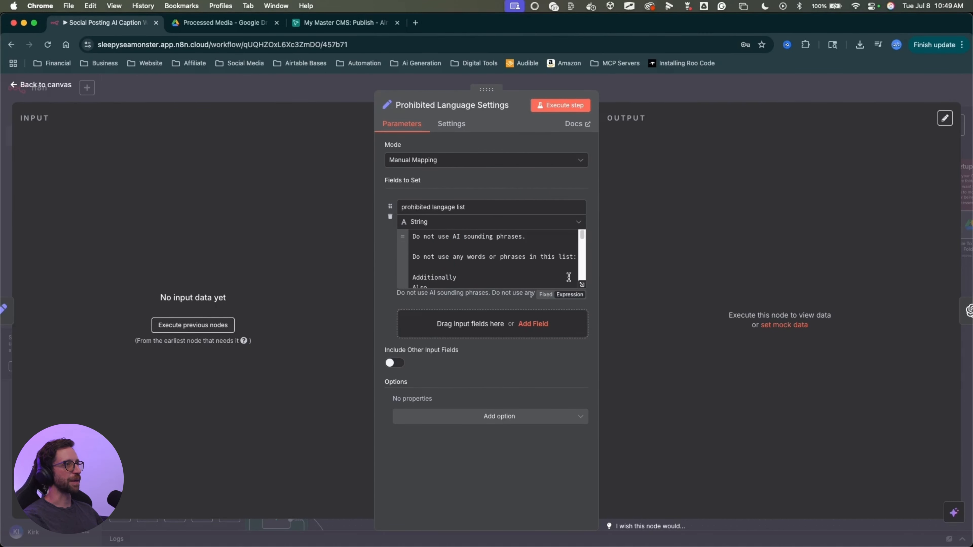
{"action": "left_click", "coordinate": [580, 285]}
{"action": "key", "text": "ctrl+a"}
{"action": "mouse_move", "coordinate": [513, 185]}
{"action": "left_mouse_down"}
{"action": "mouse_move", "coordinate": [201, 157]}
{"action": "mouse_move", "coordinate": [323, 153]}
{"action": "mouse_move", "coordinate": [422, 168]}
{"action": "mouse_move", "coordinate": [349, 188]}
{"action": "mouse_move", "coordinate": [405, 188]}
{"action": "left_mouse_up"}
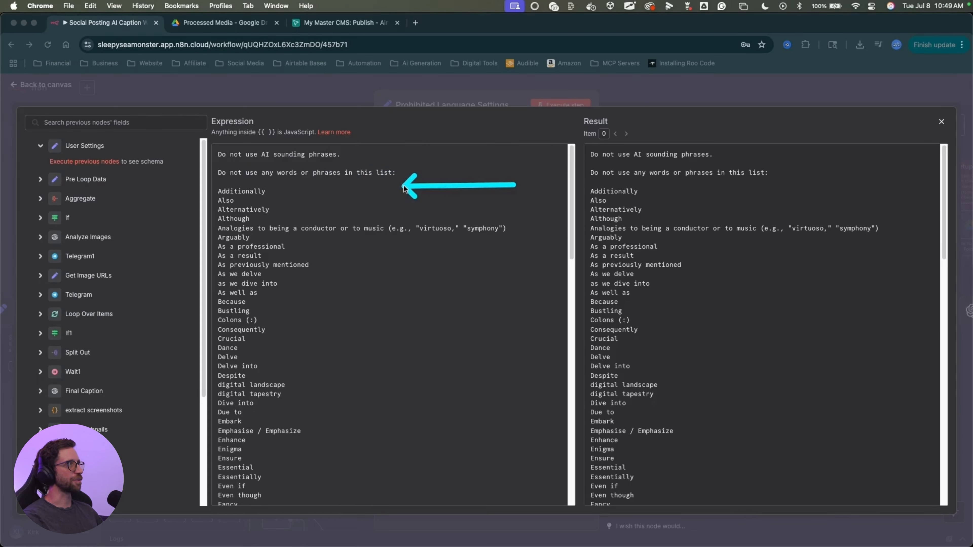
Read through the first part of the prohibited phrases, highlighting "digital tapestry" and "digital landscape"
{"action": "mouse_move", "coordinate": [315, 187]}
{"action": "left_mouse_down"}
{"action": "mouse_move", "coordinate": [277, 214]}
{"action": "mouse_move", "coordinate": [305, 327]}
{"action": "left_mouse_up"}
{"action": "key", "text": "Escape"}
{"action": "left_click", "coordinate": [443, 290]}
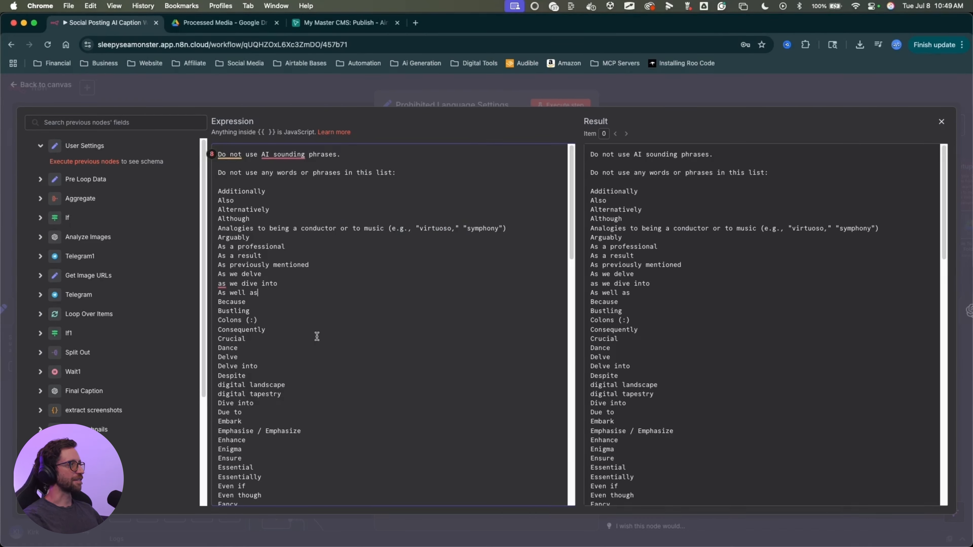
{"action": "scroll", "coordinate": [357, 293], "scroll_direction": "down", "scroll_amount": 5}
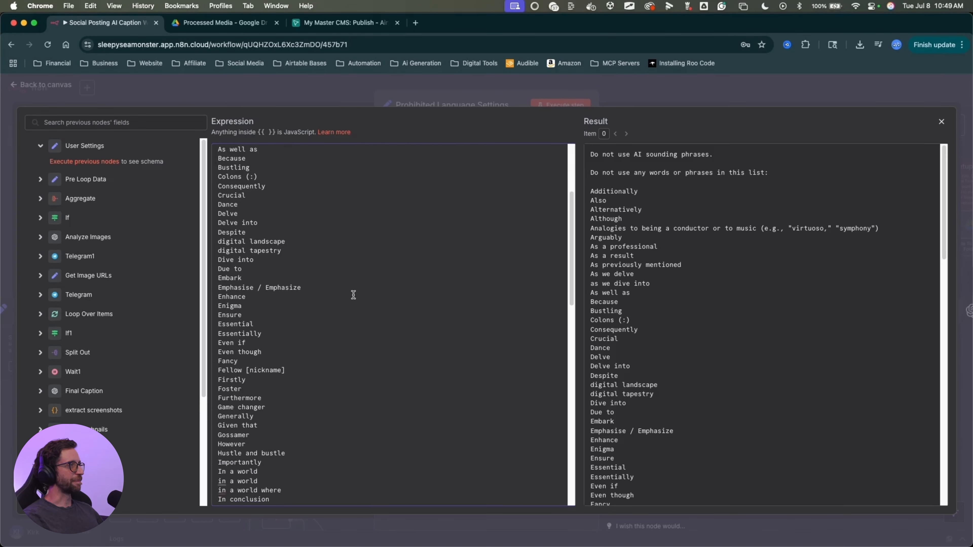
{"action": "left_click_drag", "start_coordinate": [386, 188], "coordinate": [280, 227]}
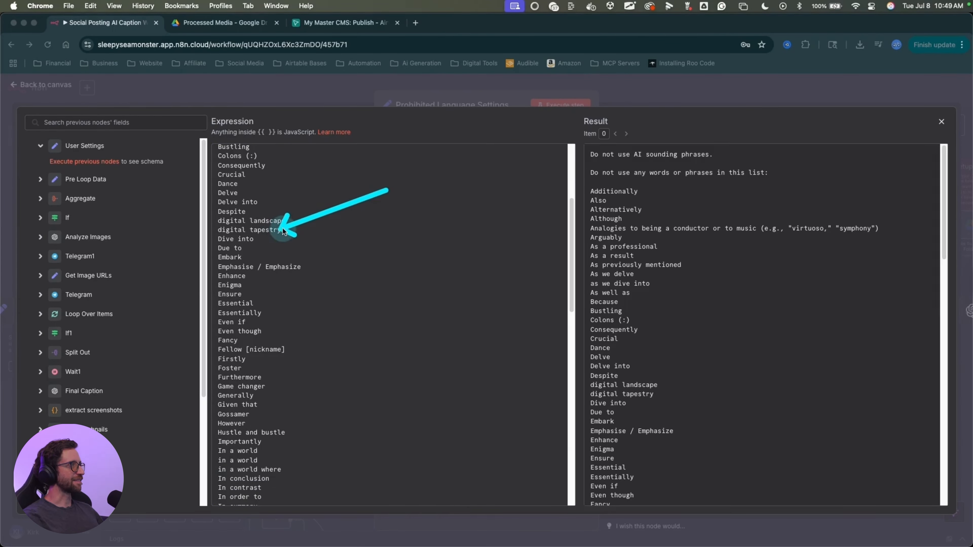
{"action": "key", "text": "Escape"}
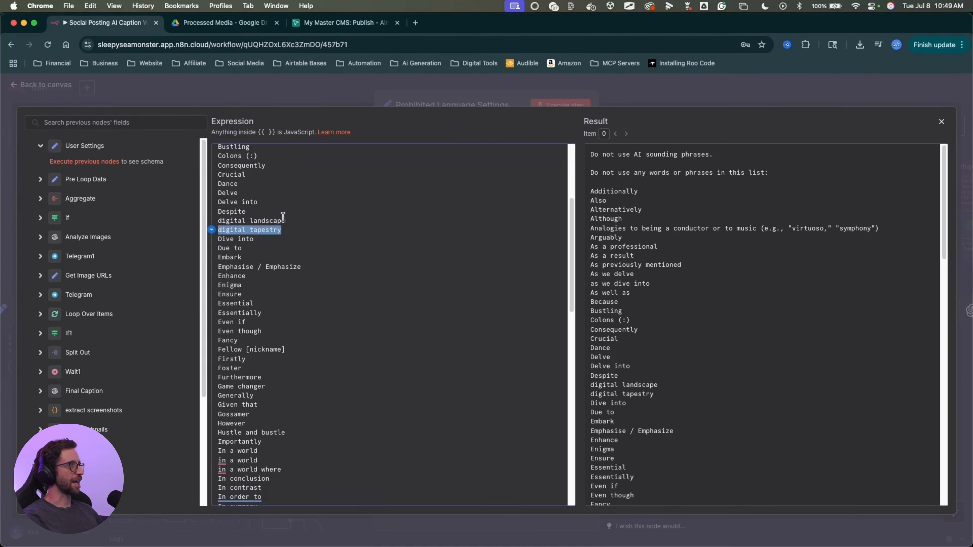
{"action": "left_click", "coordinate": [291, 221]}
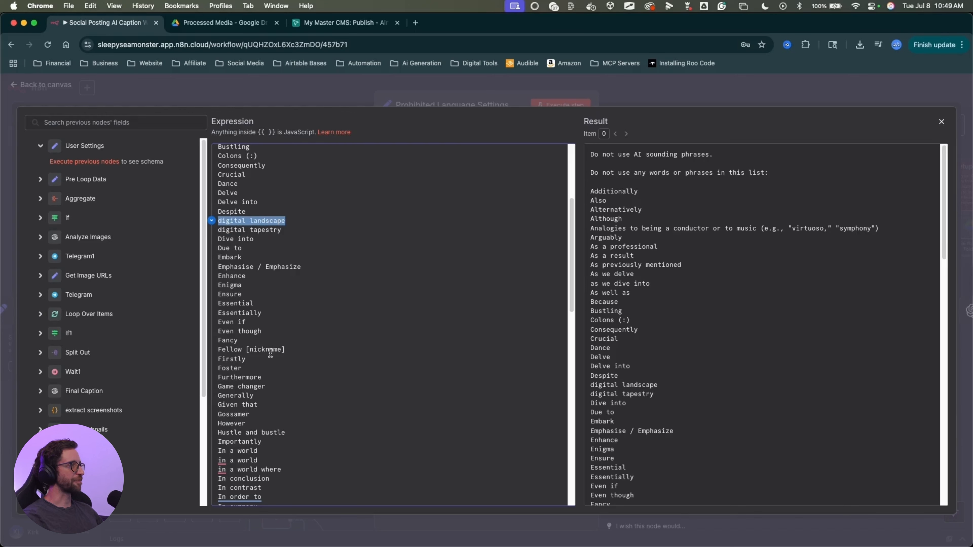
Read the rest of the prohibited phrases, highlighting "let's delve into", and close the Prohibited Language Settings node
{"action": "scroll", "coordinate": [270, 353], "scroll_direction": "down", "scroll_amount": 10}
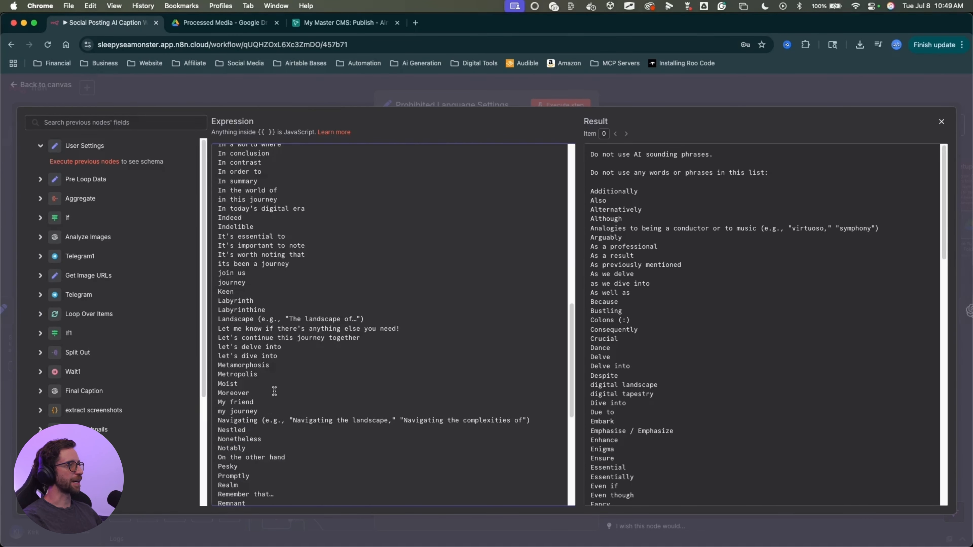
{"action": "scroll", "coordinate": [275, 391], "scroll_direction": "down", "scroll_amount": 2}
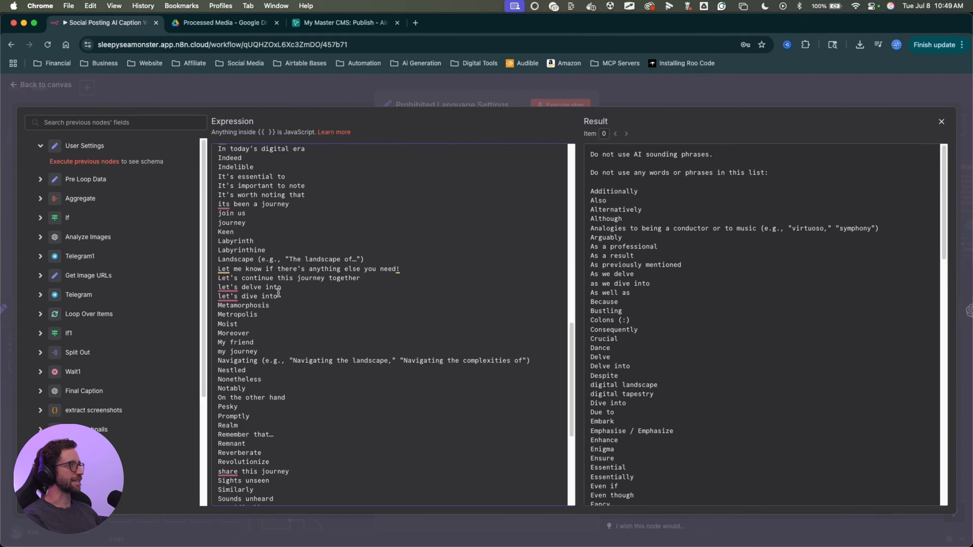
{"action": "left_click_drag", "start_coordinate": [307, 284], "coordinate": [240, 285]}
{"action": "scroll", "coordinate": [357, 374], "scroll_direction": "down", "scroll_amount": 4}
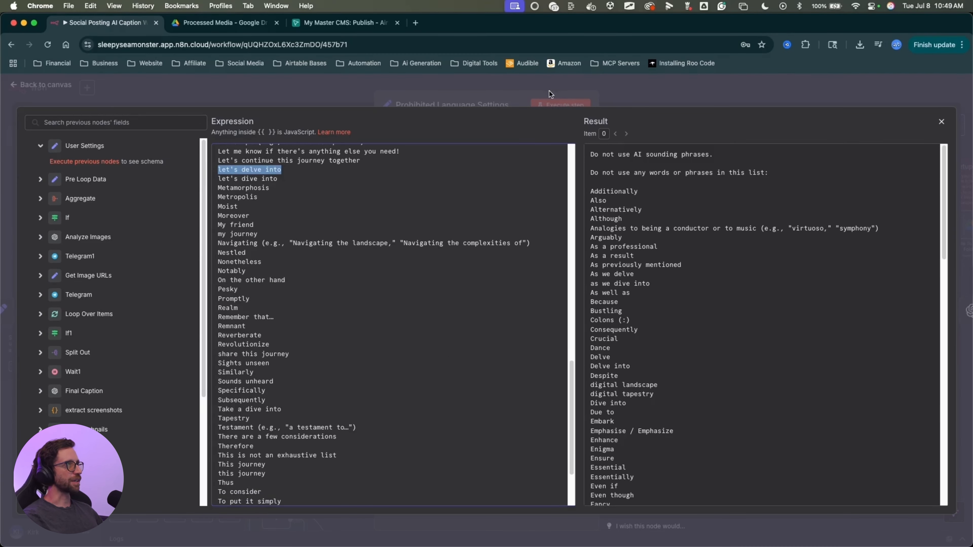
{"action": "left_click", "coordinate": [616, 91]}
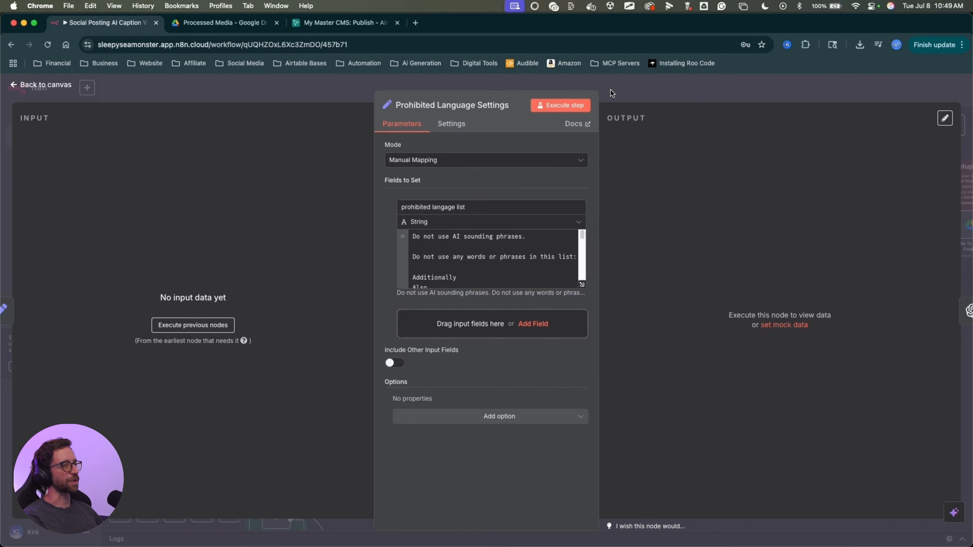
{"action": "left_click", "coordinate": [610, 90]}
Reopen the Prohibited Language Settings node's expanded phrase list, skim it once more and return to the canvas
{"action": "scroll", "coordinate": [237, 294], "scroll_direction": "right", "scroll_amount": 3}
{"action": "double_click", "coordinate": [237, 294]}
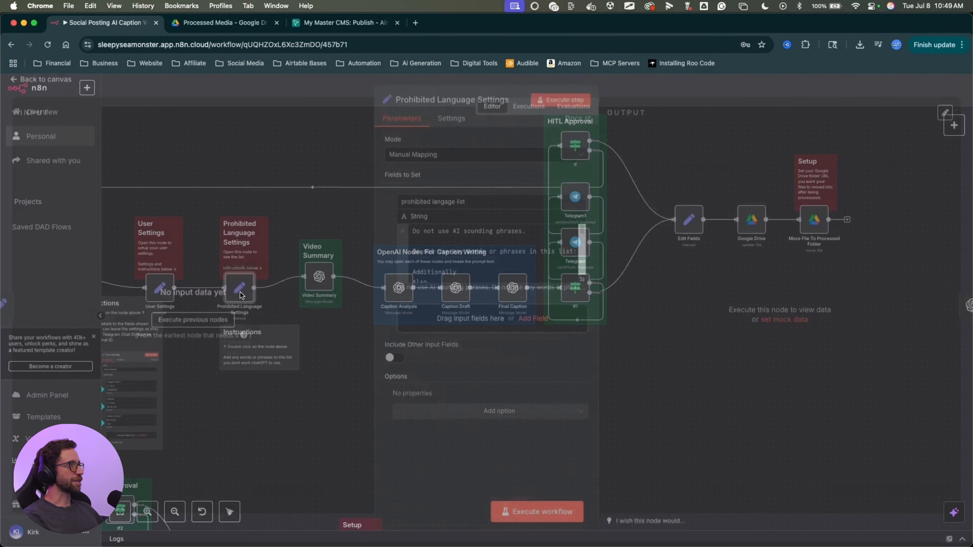
{"action": "left_click", "coordinate": [581, 286]}
{"action": "scroll", "coordinate": [309, 323], "scroll_direction": "down", "scroll_amount": 15}
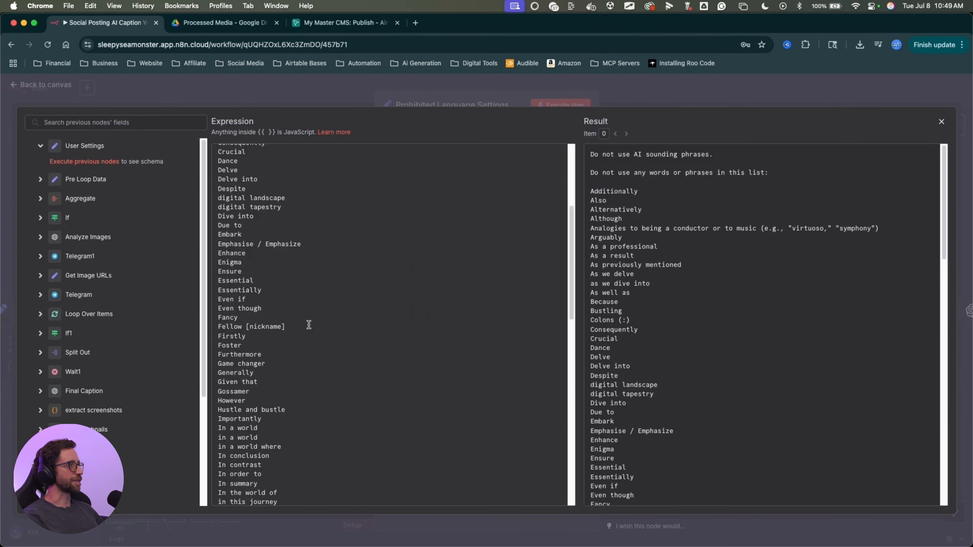
{"action": "scroll", "coordinate": [297, 278], "scroll_direction": "up", "scroll_amount": 15}
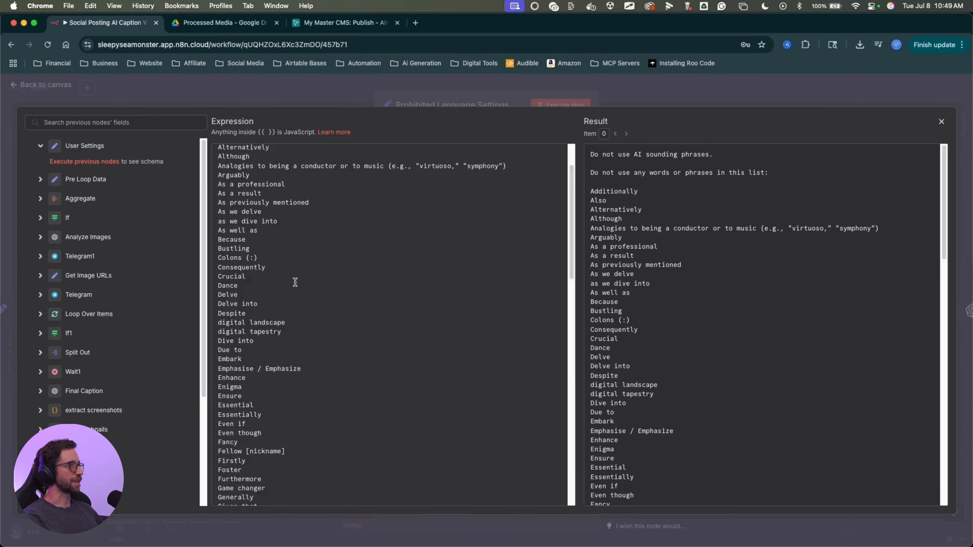
{"action": "left_click", "coordinate": [639, 92]}
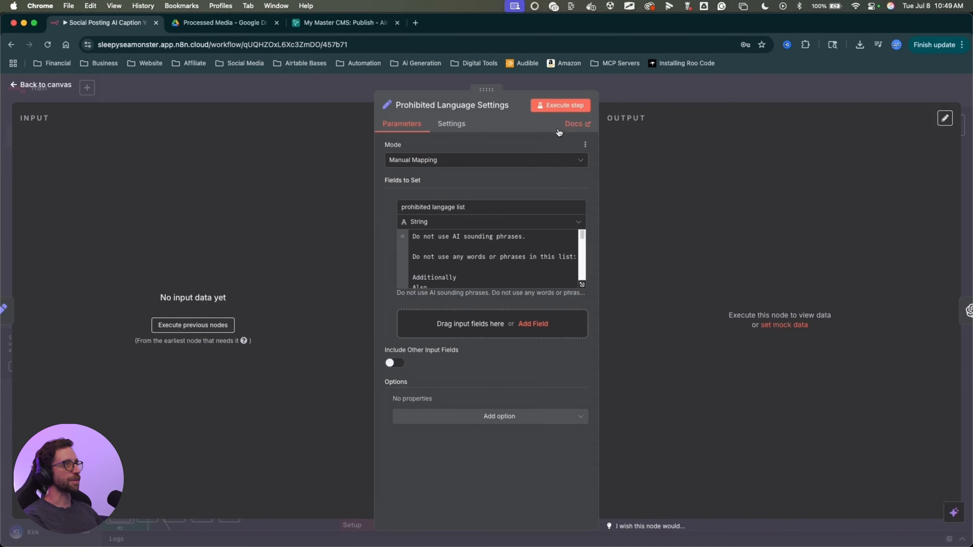
{"action": "left_click", "coordinate": [617, 96]}
Trace the video branch from before Aggregate through the two settings nodes and point out the Video Summary node
{"action": "scroll", "coordinate": [417, 378], "scroll_direction": "left", "scroll_amount": 3}
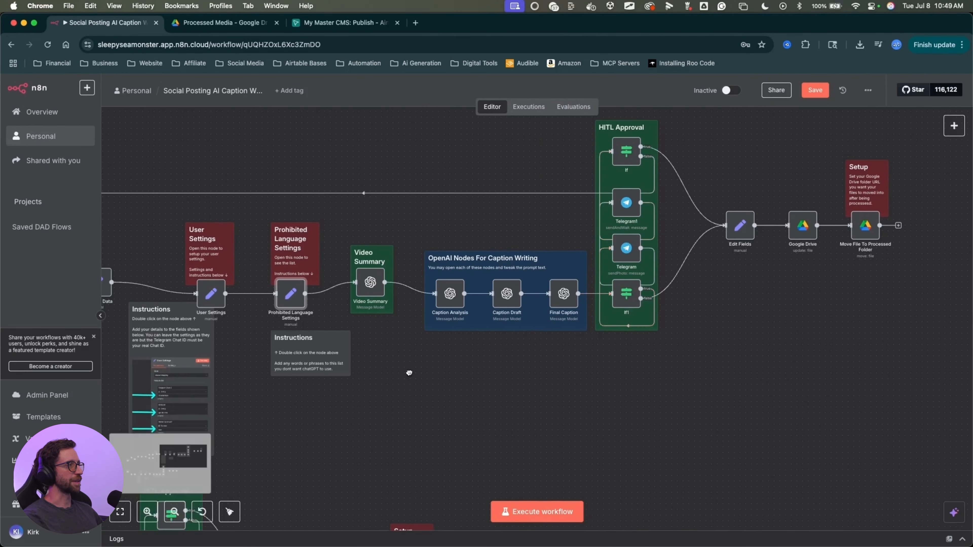
{"action": "scroll", "coordinate": [430, 433], "scroll_direction": "left", "scroll_amount": 5}
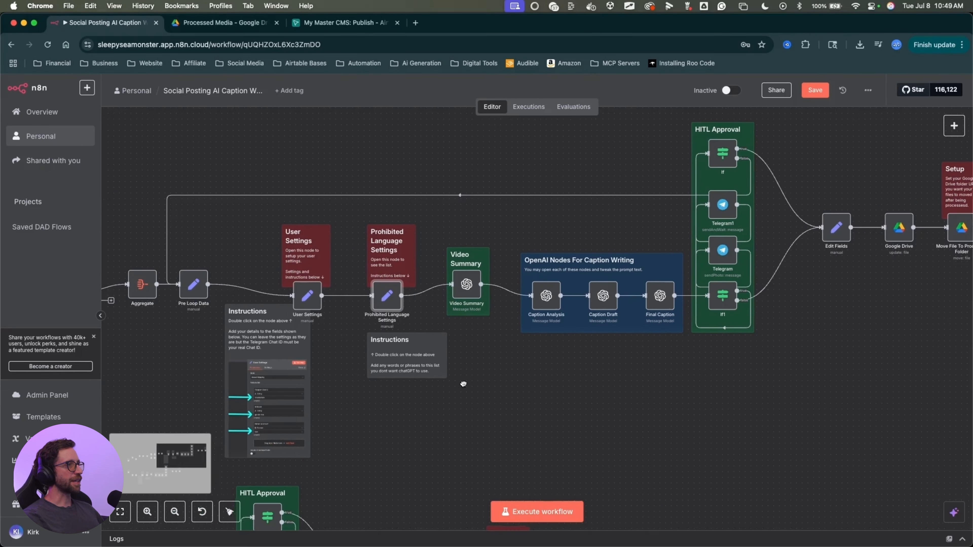
{"action": "left_click", "coordinate": [179, 171]}
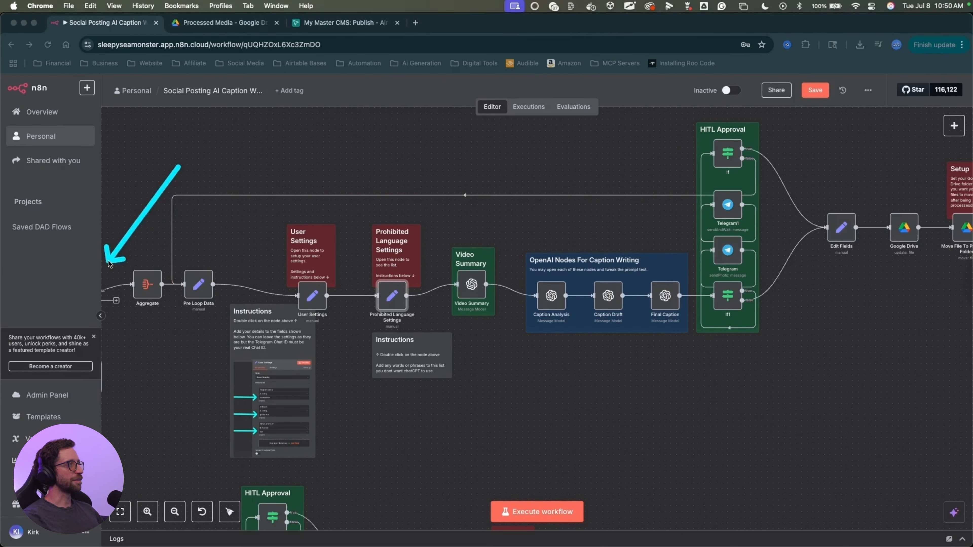
{"action": "mouse_move", "coordinate": [109, 265]}
{"action": "left_mouse_down"}
{"action": "mouse_move", "coordinate": [174, 278]}
{"action": "mouse_move", "coordinate": [402, 200]}
{"action": "mouse_move", "coordinate": [464, 279]}
{"action": "left_mouse_up"}
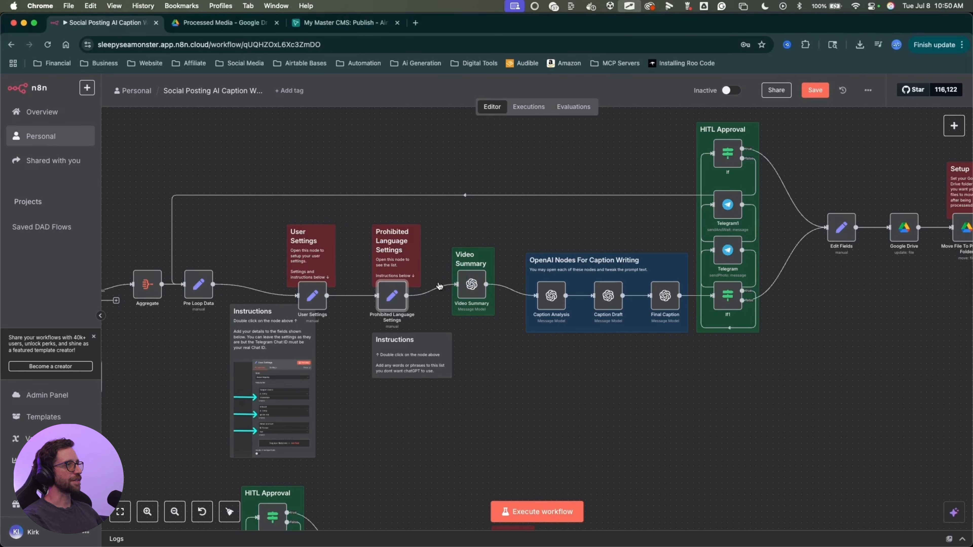
{"action": "left_click_drag", "start_coordinate": [539, 410], "coordinate": [450, 417]}
{"action": "left_click_drag", "start_coordinate": [446, 428], "coordinate": [390, 308]}
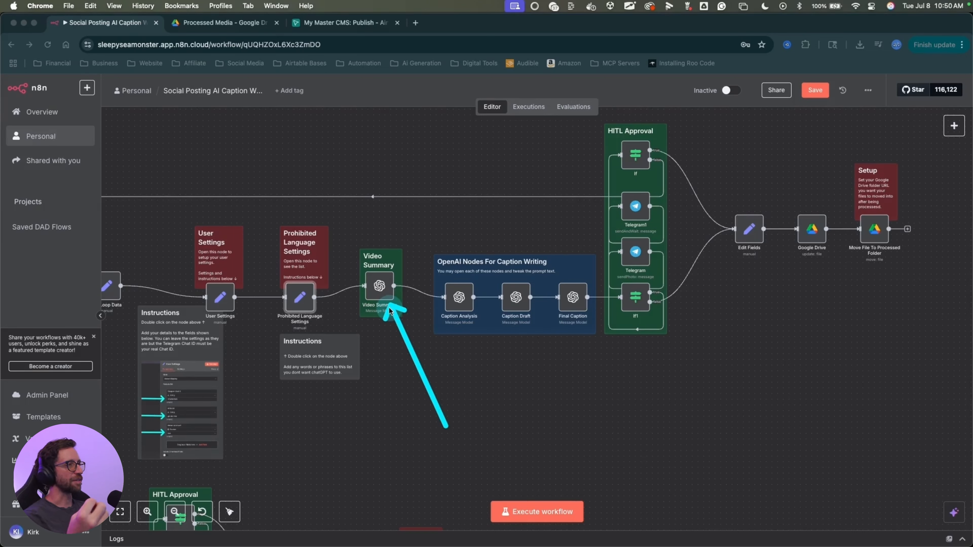
{"action": "key", "text": "Escape"}
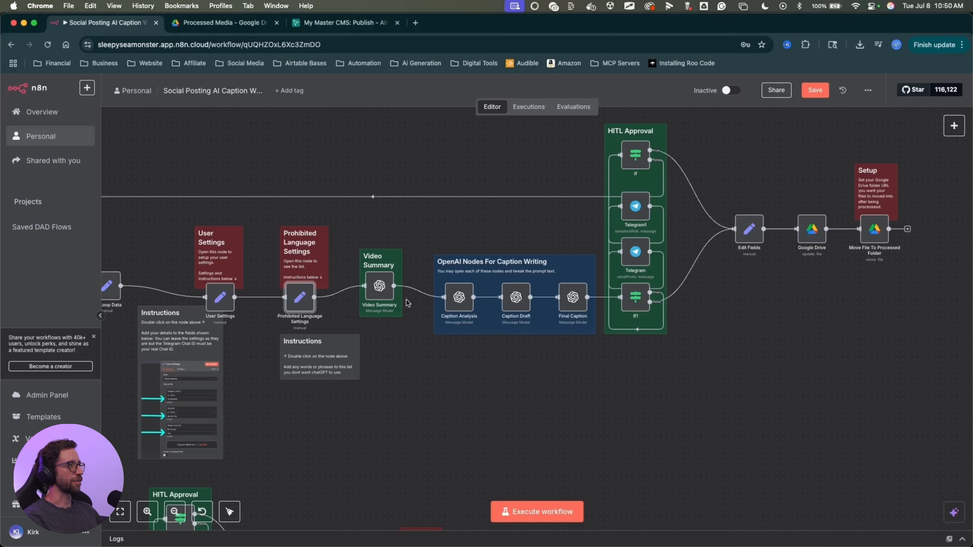
Open the Video Summary node, look over its user prompt and show that prompt in the expanded expression editor
{"action": "double_click", "coordinate": [379, 287]}
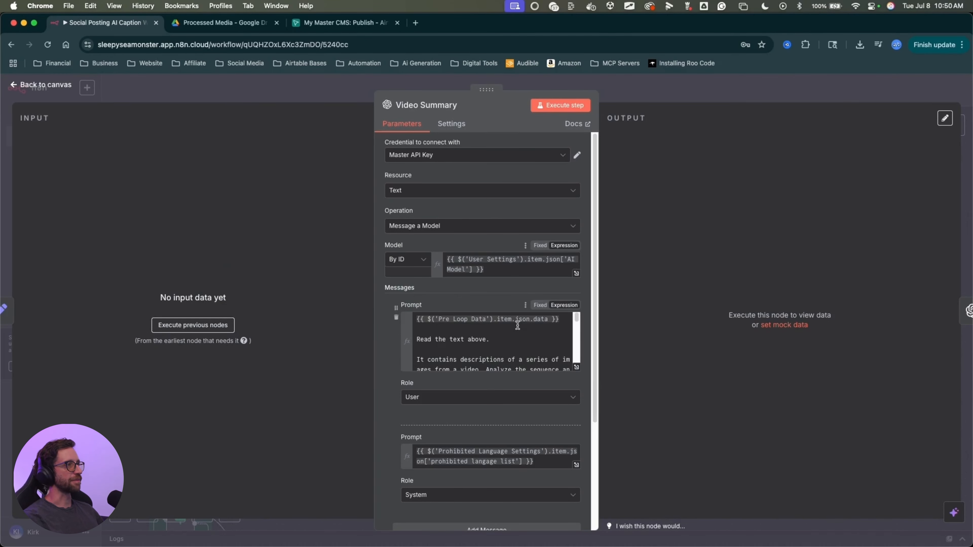
{"action": "left_click_drag", "start_coordinate": [314, 331], "coordinate": [371, 327]}
{"action": "key", "text": "Escape"}
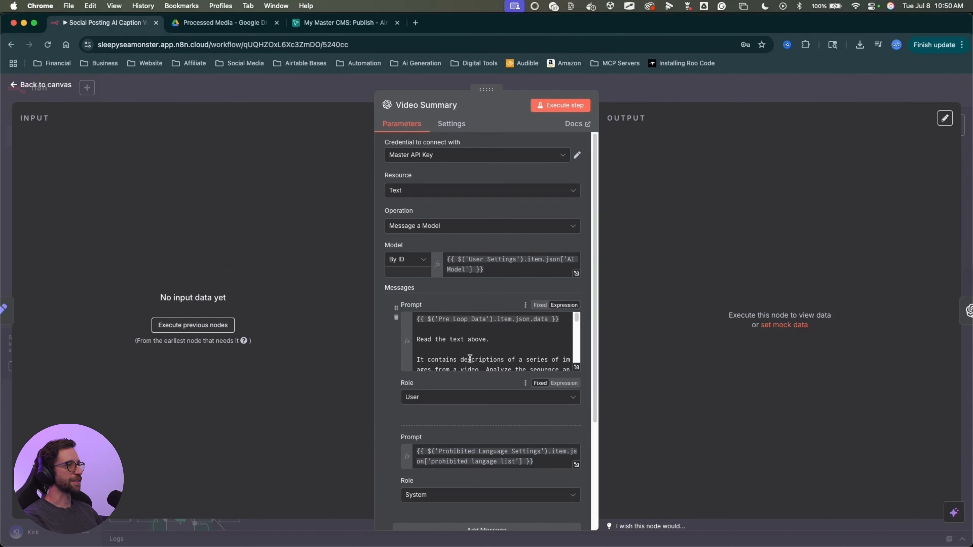
{"action": "scroll", "coordinate": [470, 354], "scroll_direction": "down", "scroll_amount": 5}
{"action": "scroll", "coordinate": [470, 354], "scroll_direction": "down", "scroll_amount": 8}
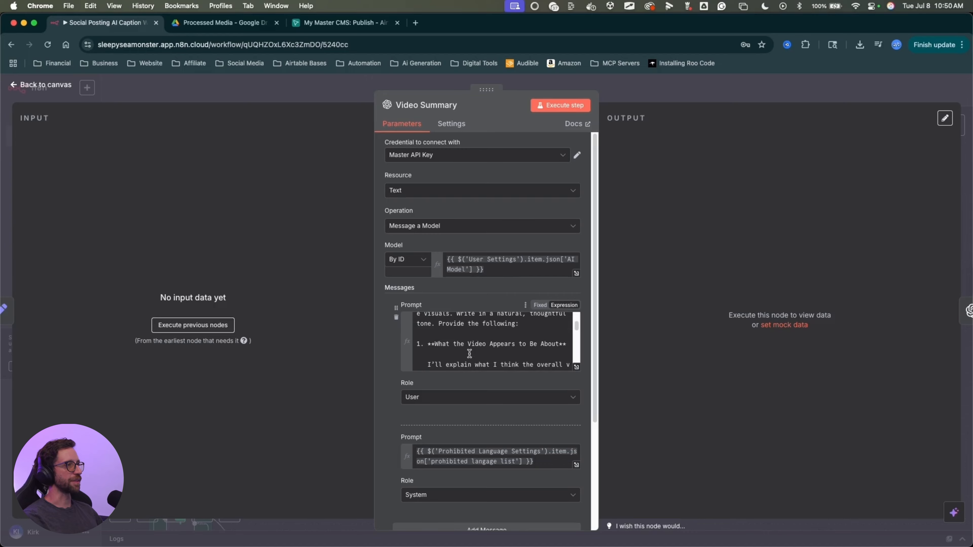
{"action": "left_click", "coordinate": [576, 369]}
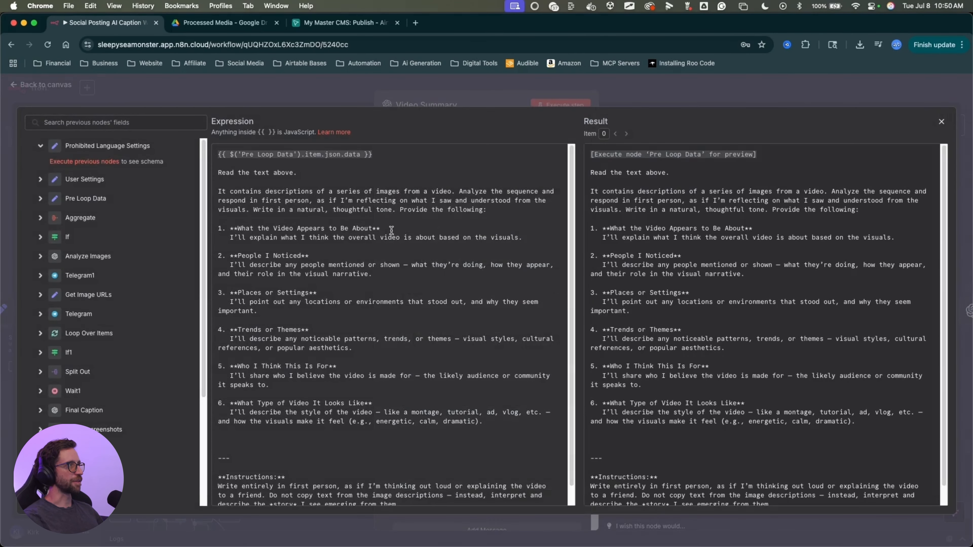
Read through the video summary prompt, from the Pre Loop Data reference and six numbered sections to the closing Instructions
{"action": "mouse_move", "coordinate": [226, 159]}
{"action": "left_mouse_down"}
{"action": "mouse_move", "coordinate": [256, 207]}
{"action": "mouse_move", "coordinate": [316, 362]}
{"action": "left_mouse_up"}
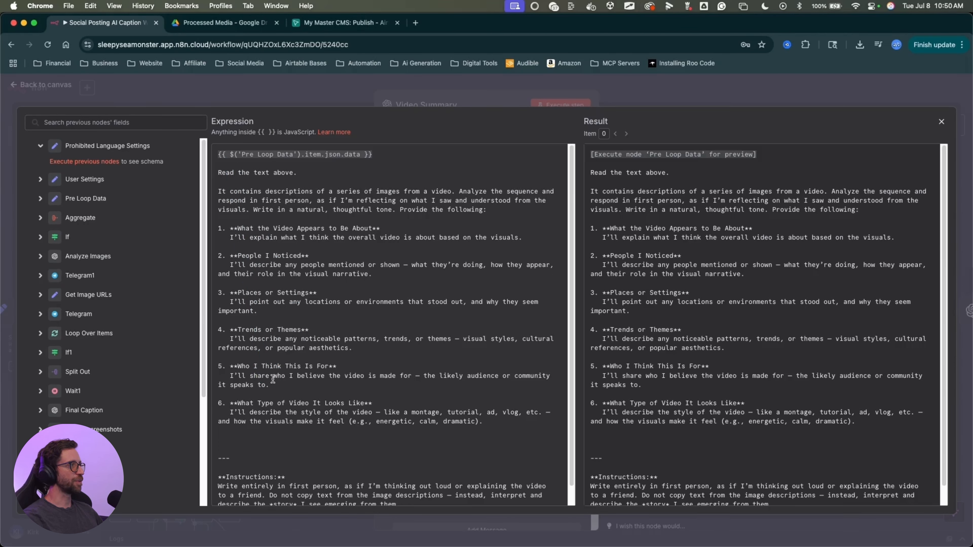
{"action": "left_click_drag", "start_coordinate": [253, 282], "coordinate": [252, 291]}
{"action": "scroll", "coordinate": [301, 330], "scroll_direction": "down", "scroll_amount": 1}
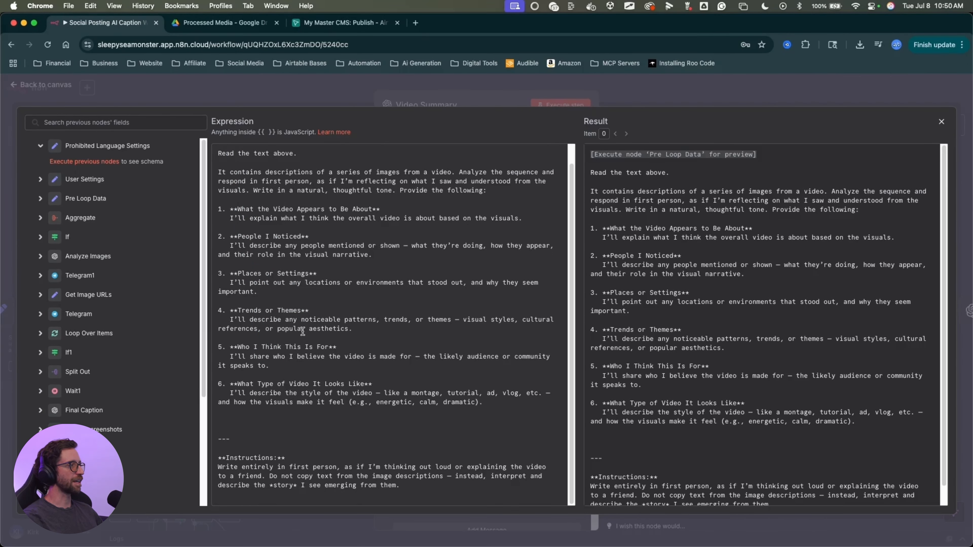
Point out the closing Instructions section of the video summary prompt, including its first-person writing rule
{"action": "left_click_drag", "start_coordinate": [277, 415], "coordinate": [245, 445]}
{"action": "mouse_move", "coordinate": [273, 415]}
{"action": "left_mouse_down"}
{"action": "mouse_move", "coordinate": [320, 462]}
{"action": "mouse_move", "coordinate": [525, 473]}
{"action": "mouse_move", "coordinate": [271, 470]}
{"action": "mouse_move", "coordinate": [532, 474]}
{"action": "mouse_move", "coordinate": [260, 477]}
{"action": "left_mouse_up"}
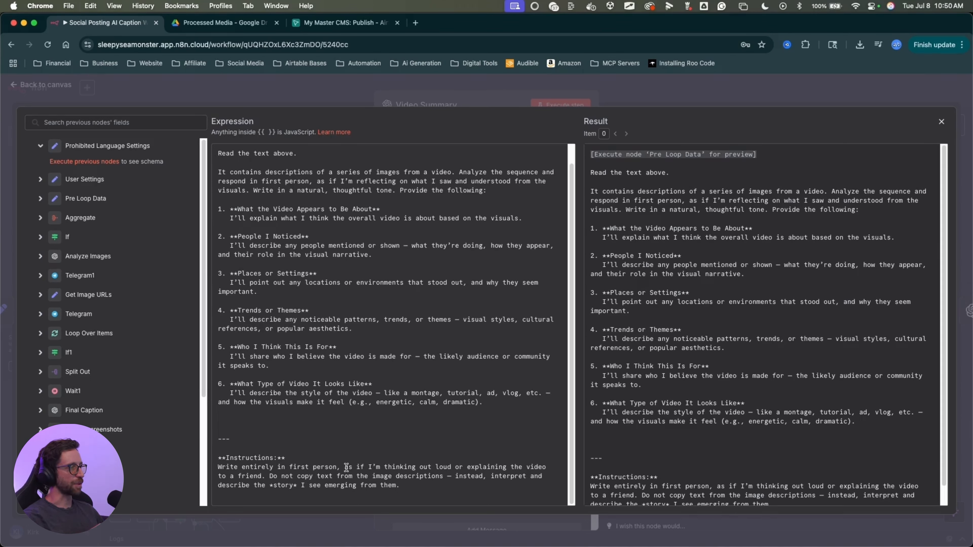
{"action": "key", "text": "ctrl+a"}
{"action": "mouse_move", "coordinate": [339, 422]}
{"action": "left_mouse_down"}
{"action": "mouse_move", "coordinate": [298, 464]}
{"action": "mouse_move", "coordinate": [497, 466]}
{"action": "mouse_move", "coordinate": [327, 468]}
{"action": "left_mouse_up"}
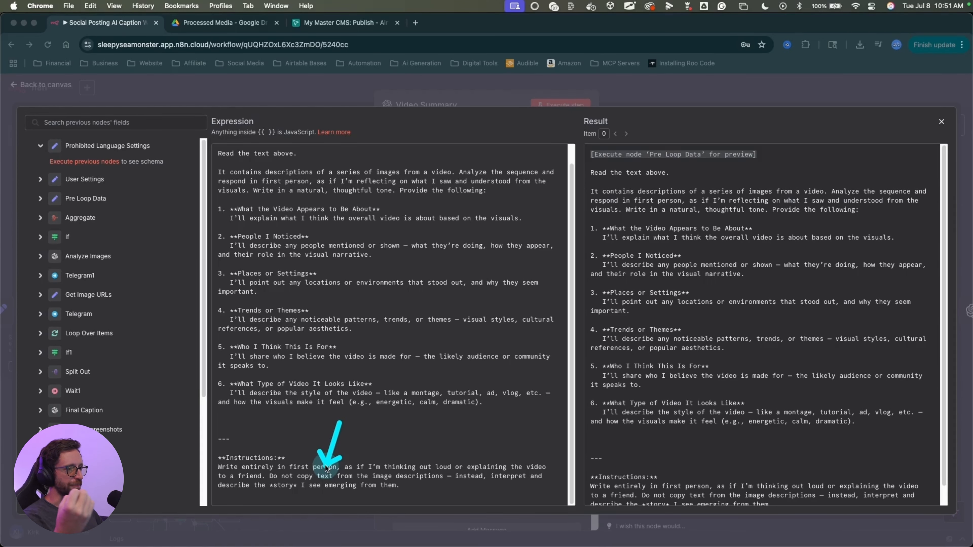
{"action": "key", "text": "Escape"}
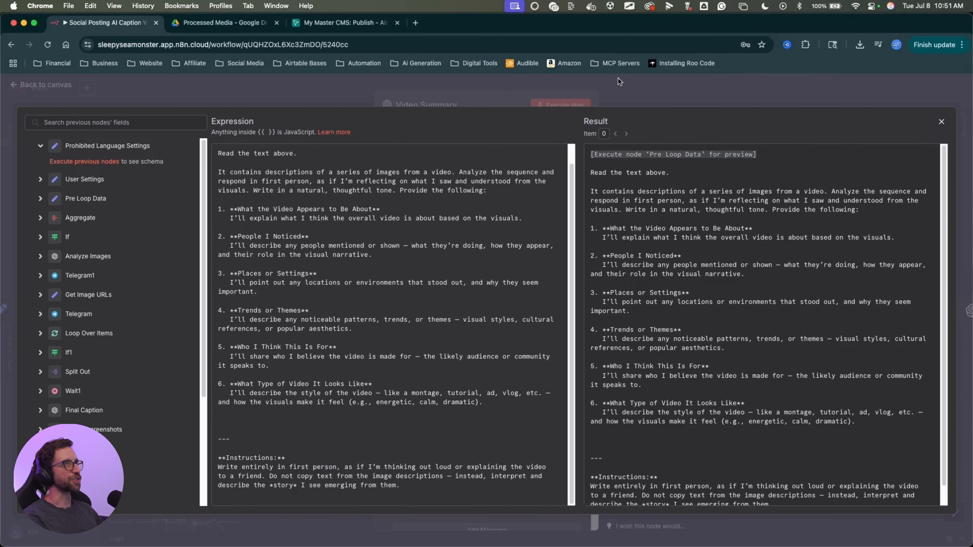
Close the expanded prompt and point out the Video Summary node's system message that references the prohibited language list
{"action": "left_click", "coordinate": [619, 83]}
{"action": "scroll", "coordinate": [394, 413], "scroll_direction": "down", "scroll_amount": 2}
{"action": "key", "text": "ctrl+a"}
{"action": "mouse_move", "coordinate": [366, 305]}
{"action": "left_mouse_down"}
{"action": "mouse_move", "coordinate": [446, 386]}
{"action": "mouse_move", "coordinate": [449, 376]}
{"action": "left_mouse_up"}
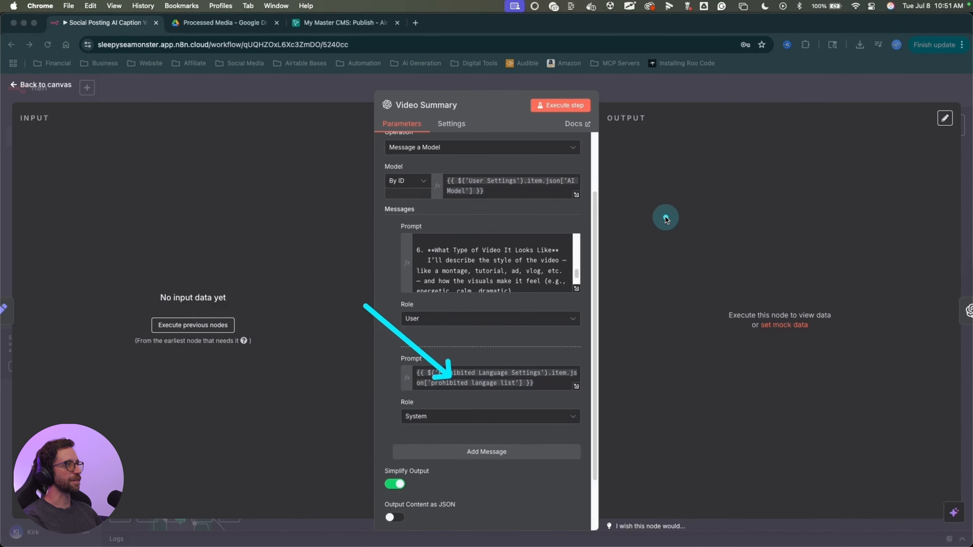
{"action": "key", "text": "Escape"}
Open the Caption Analysis node, look over its user prompt in the expanded expression editor and return to the canvas
{"action": "mouse_move", "coordinate": [435, 170]}
{"action": "left_mouse_down"}
{"action": "mouse_move", "coordinate": [278, 283]}
{"action": "mouse_move", "coordinate": [347, 301]}
{"action": "left_mouse_up"}
{"action": "key", "text": "Escape"}
{"action": "double_click", "coordinate": [355, 301]}
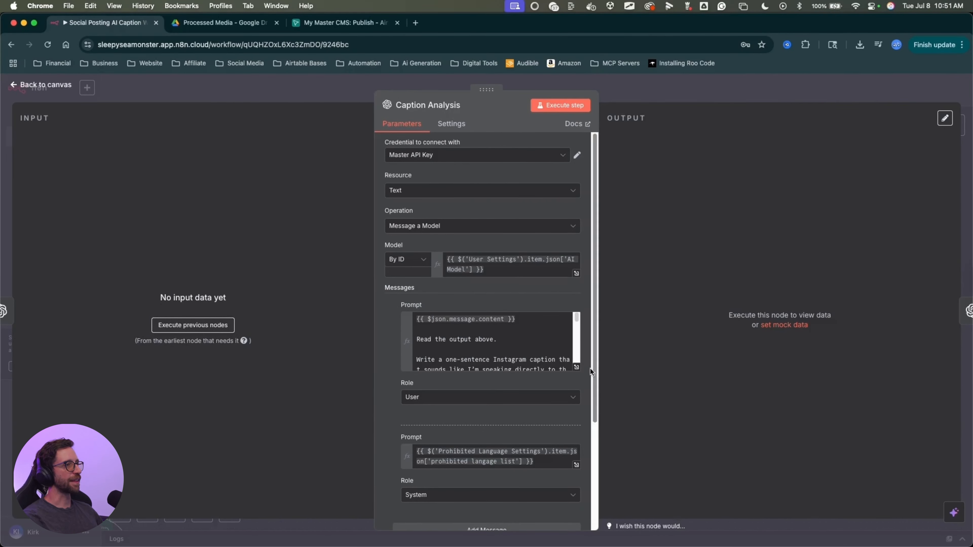
{"action": "left_click", "coordinate": [576, 367]}
{"action": "mouse_move", "coordinate": [332, 114]}
{"action": "left_mouse_down"}
{"action": "mouse_move", "coordinate": [244, 180]}
{"action": "mouse_move", "coordinate": [262, 184]}
{"action": "mouse_move", "coordinate": [238, 183]}
{"action": "mouse_move", "coordinate": [555, 187]}
{"action": "mouse_move", "coordinate": [304, 171]}
{"action": "mouse_move", "coordinate": [249, 191]}
{"action": "left_mouse_up"}
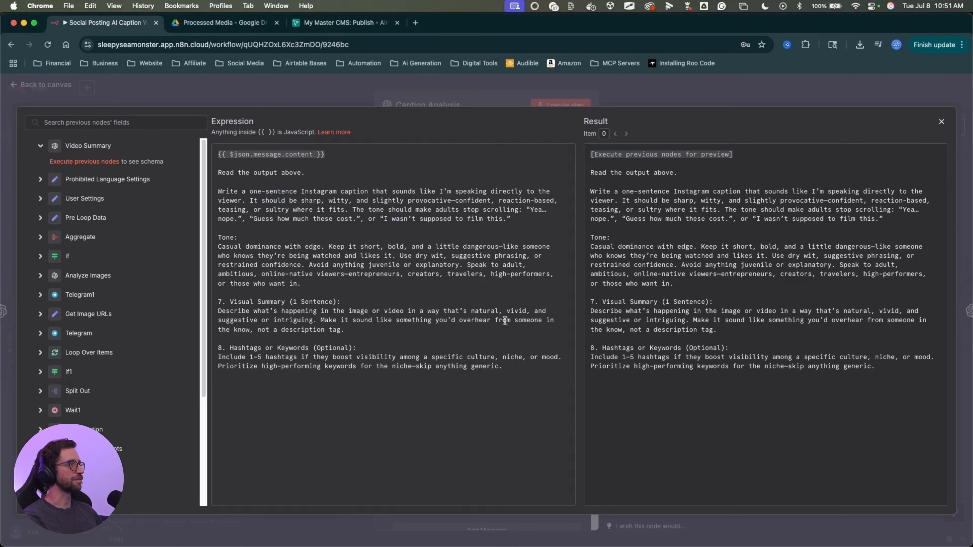
{"action": "mouse_move", "coordinate": [519, 446]}
{"action": "left_mouse_down"}
{"action": "mouse_move", "coordinate": [232, 377]}
{"action": "mouse_move", "coordinate": [481, 425]}
{"action": "mouse_move", "coordinate": [256, 346]}
{"action": "mouse_move", "coordinate": [304, 365]}
{"action": "mouse_move", "coordinate": [252, 330]}
{"action": "mouse_move", "coordinate": [345, 358]}
{"action": "mouse_move", "coordinate": [270, 307]}
{"action": "mouse_move", "coordinate": [445, 296]}
{"action": "left_mouse_up"}
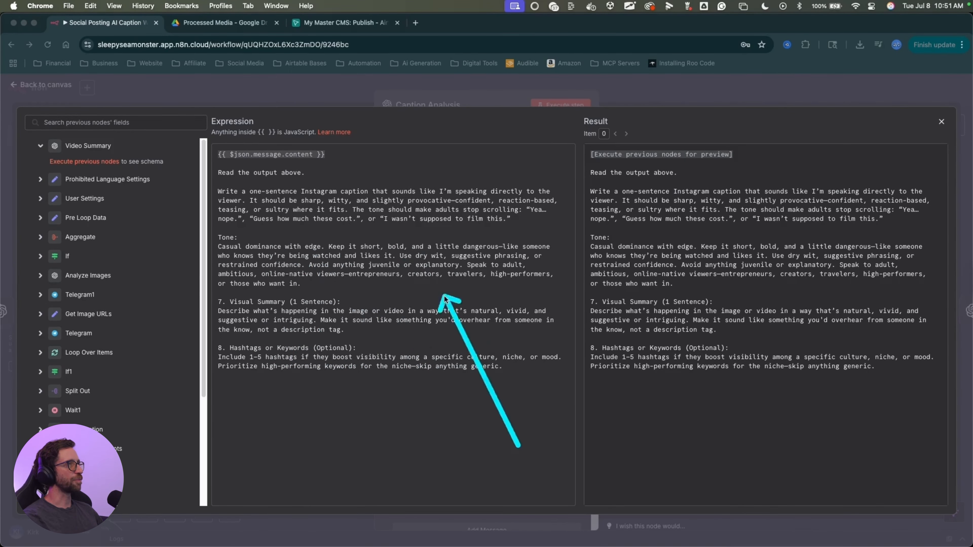
{"action": "key", "text": "Escape"}
{"action": "left_click", "coordinate": [623, 94]}
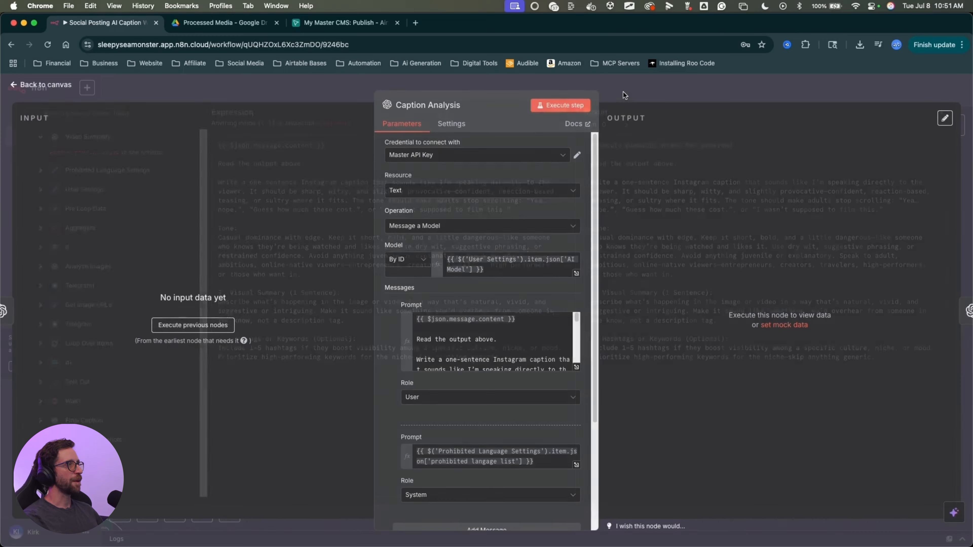
{"action": "left_click", "coordinate": [637, 90]}
Open the Caption Draft node, look over its assistant prompt in the expanded expression editor and return to the canvas
{"action": "left_click", "coordinate": [393, 156]}
{"action": "mouse_move", "coordinate": [392, 156]}
{"action": "left_mouse_down"}
{"action": "mouse_move", "coordinate": [370, 287]}
{"action": "mouse_move", "coordinate": [413, 284]}
{"action": "left_mouse_up"}
{"action": "key", "text": "Escape"}
{"action": "double_click", "coordinate": [417, 297]}
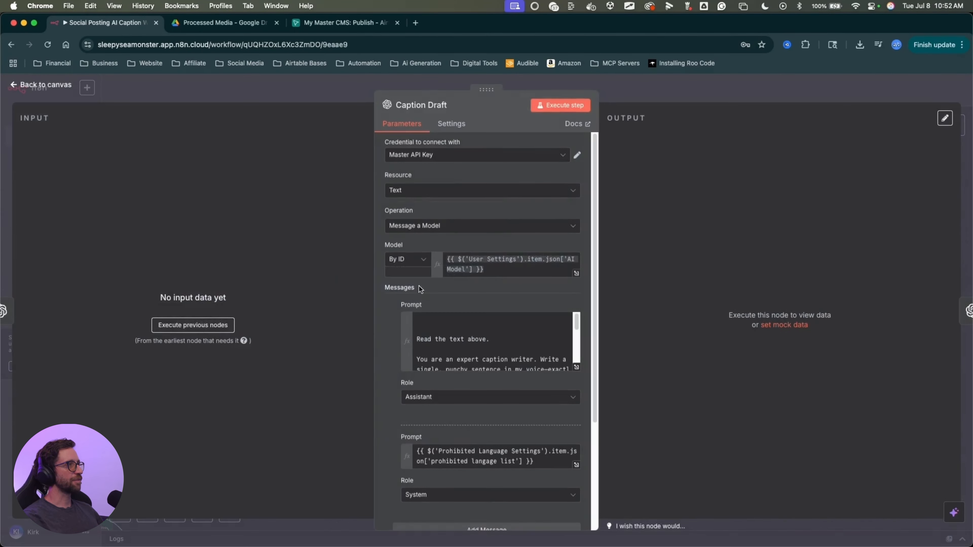
{"action": "scroll", "coordinate": [520, 343], "scroll_direction": "down", "scroll_amount": 1}
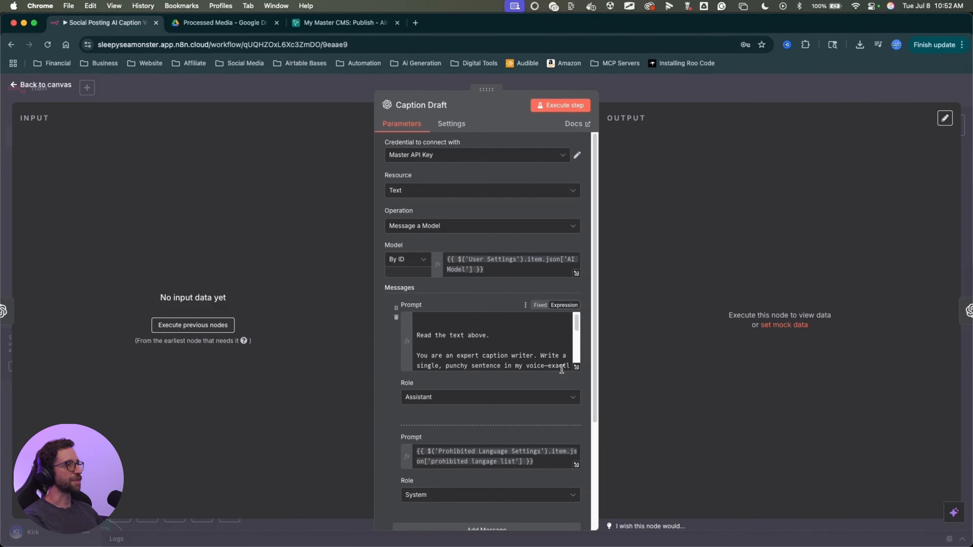
{"action": "left_click", "coordinate": [575, 368]}
{"action": "mouse_move", "coordinate": [293, 350]}
{"action": "left_mouse_down"}
{"action": "mouse_move", "coordinate": [232, 248]}
{"action": "mouse_move", "coordinate": [368, 191]}
{"action": "mouse_move", "coordinate": [454, 204]}
{"action": "mouse_move", "coordinate": [544, 198]}
{"action": "mouse_move", "coordinate": [232, 194]}
{"action": "mouse_move", "coordinate": [272, 218]}
{"action": "mouse_move", "coordinate": [353, 219]}
{"action": "left_mouse_up"}
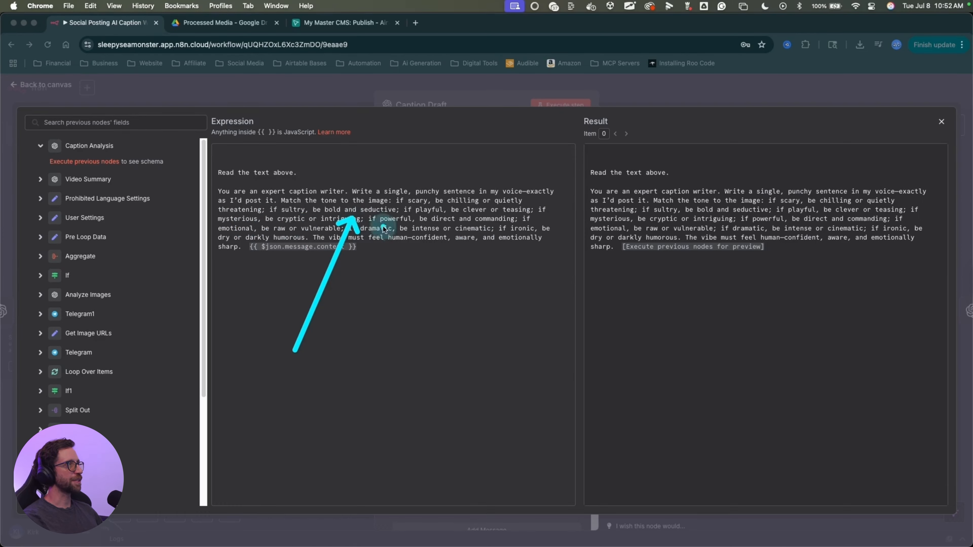
{"action": "left_click", "coordinate": [647, 102]}
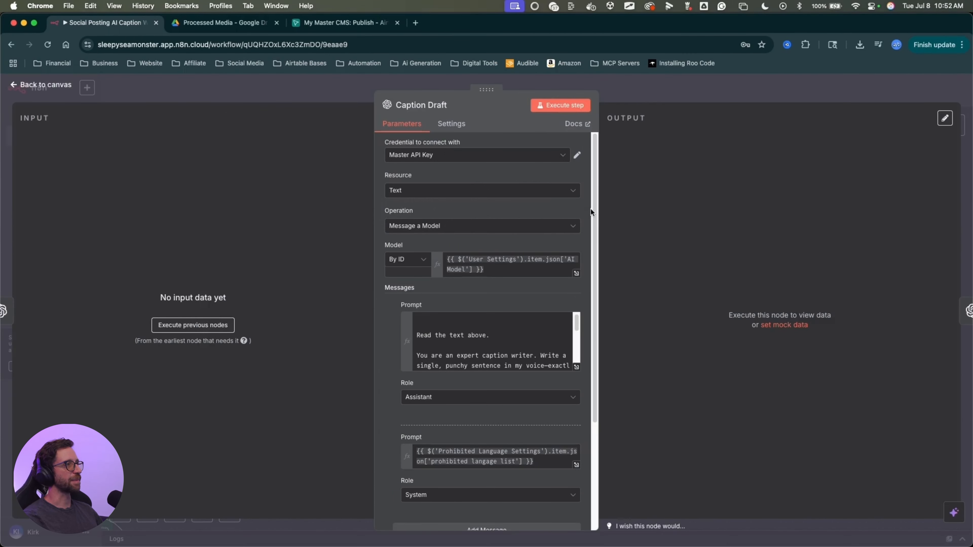
{"action": "left_click", "coordinate": [646, 85]}
Open the Final Caption node, look over its assistant prompt in the expanded expression editor and return to the canvas
{"action": "mouse_move", "coordinate": [415, 202]}
{"action": "left_mouse_down"}
{"action": "mouse_move", "coordinate": [380, 261]}
{"action": "mouse_move", "coordinate": [299, 300]}
{"action": "mouse_move", "coordinate": [309, 265]}
{"action": "mouse_move", "coordinate": [337, 268]}
{"action": "left_mouse_up"}
{"action": "scroll", "coordinate": [397, 345], "scroll_direction": "right", "scroll_amount": 2}
{"action": "left_click_drag", "start_coordinate": [397, 393], "coordinate": [383, 311]}
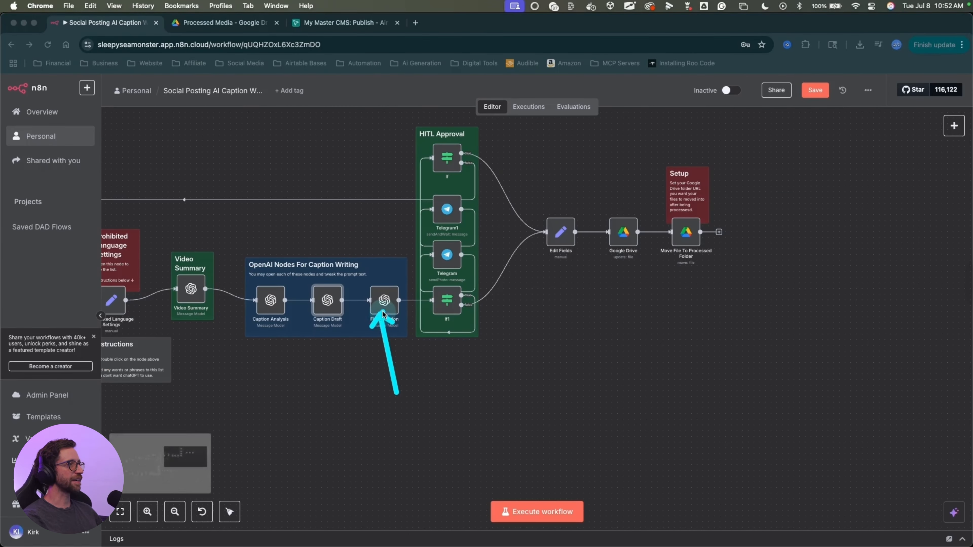
{"action": "double_click", "coordinate": [382, 311]}
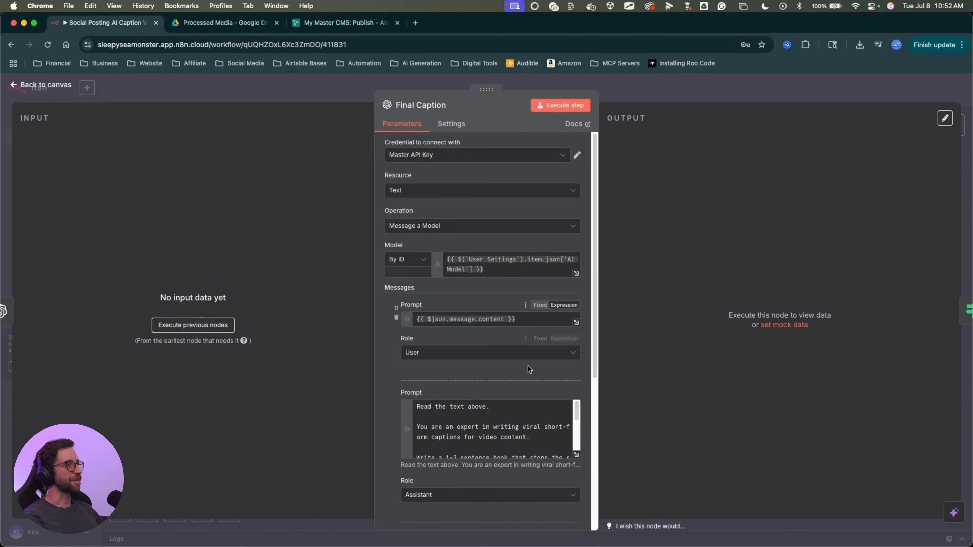
{"action": "left_click", "coordinate": [576, 455]}
{"action": "mouse_move", "coordinate": [354, 402]}
{"action": "left_mouse_down"}
{"action": "mouse_move", "coordinate": [230, 207]}
{"action": "mouse_move", "coordinate": [450, 203]}
{"action": "mouse_move", "coordinate": [368, 213]}
{"action": "mouse_move", "coordinate": [245, 207]}
{"action": "mouse_move", "coordinate": [521, 197]}
{"action": "mouse_move", "coordinate": [245, 205]}
{"action": "mouse_move", "coordinate": [348, 203]}
{"action": "left_mouse_up"}
{"action": "left_click", "coordinate": [620, 100]}
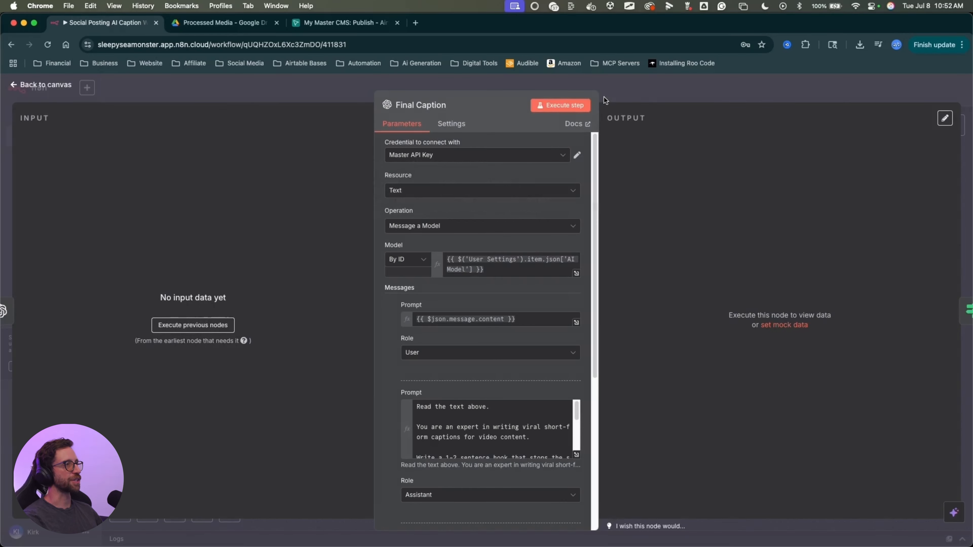
{"action": "left_click", "coordinate": [624, 100]}
Look over the end of the video branch, from HITL Approval through Edit Fields and Google Drive to Move File To Processed Folder
{"action": "mouse_move", "coordinate": [389, 423]}
{"action": "left_mouse_down"}
{"action": "mouse_move", "coordinate": [464, 365]}
{"action": "mouse_move", "coordinate": [504, 309]}
{"action": "mouse_move", "coordinate": [585, 245]}
{"action": "mouse_move", "coordinate": [732, 248]}
{"action": "left_mouse_up"}
{"action": "scroll", "coordinate": [696, 300], "scroll_direction": "right", "scroll_amount": 10}
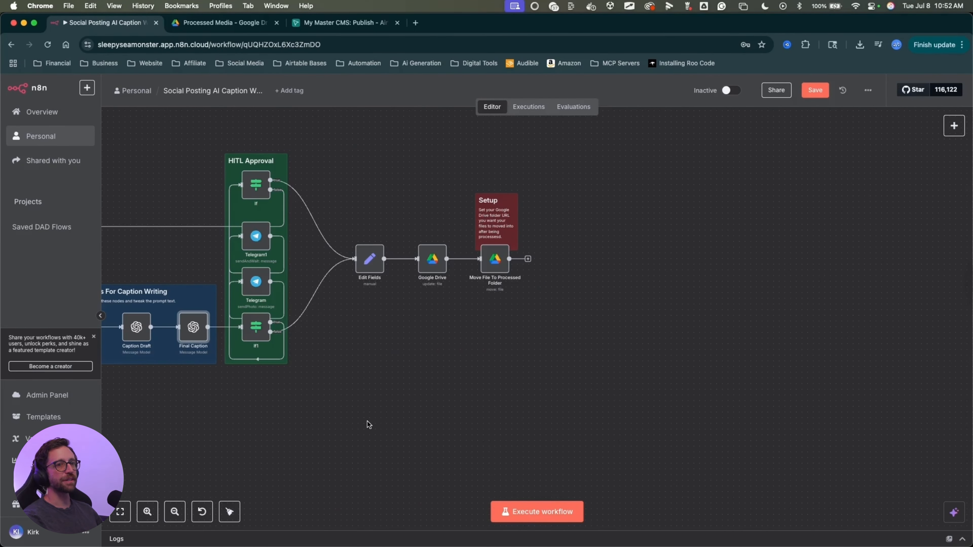
{"action": "scroll", "coordinate": [367, 422], "scroll_direction": "down", "scroll_amount": 6}
Point out the image field's Download from Google webContentLink expression in the Process Image Route node and close the node
{"action": "mouse_move", "coordinate": [343, 309]}
{"action": "left_mouse_down"}
{"action": "mouse_move", "coordinate": [318, 330]}
{"action": "mouse_move", "coordinate": [293, 445]}
{"action": "mouse_move", "coordinate": [662, 398]}
{"action": "mouse_move", "coordinate": [575, 376]}
{"action": "mouse_move", "coordinate": [250, 404]}
{"action": "mouse_move", "coordinate": [560, 398]}
{"action": "mouse_move", "coordinate": [682, 337]}
{"action": "mouse_move", "coordinate": [437, 236]}
{"action": "mouse_move", "coordinate": [808, 218]}
{"action": "mouse_move", "coordinate": [538, 213]}
{"action": "mouse_move", "coordinate": [435, 278]}
{"action": "mouse_move", "coordinate": [418, 247]}
{"action": "mouse_move", "coordinate": [446, 219]}
{"action": "mouse_move", "coordinate": [450, 230]}
{"action": "mouse_move", "coordinate": [223, 355]}
{"action": "mouse_move", "coordinate": [218, 377]}
{"action": "left_mouse_up"}
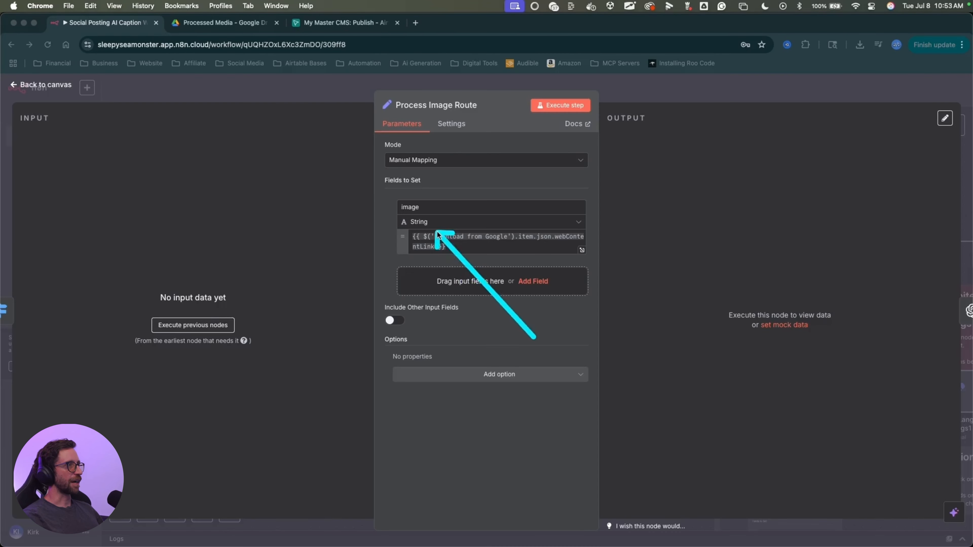
{"action": "left_click_drag", "start_coordinate": [434, 239], "coordinate": [464, 248]}
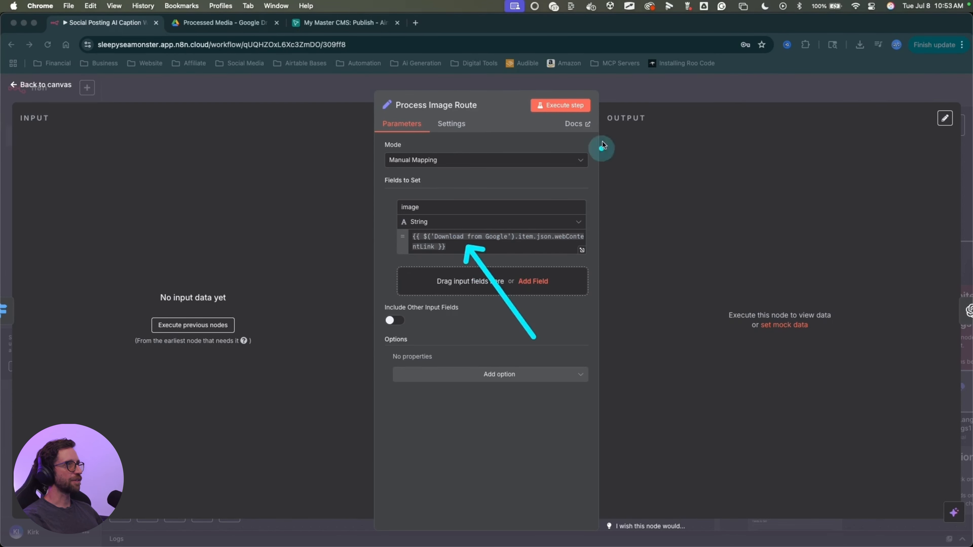
{"action": "key", "text": "Escape"}
{"action": "left_click", "coordinate": [619, 88]}
Point out the Analyze Image node after Process Image Route and show the nodes that follow it
{"action": "key", "text": "ctrl+a"}
{"action": "mouse_move", "coordinate": [473, 189]}
{"action": "left_mouse_down"}
{"action": "mouse_move", "coordinate": [475, 289]}
{"action": "mouse_move", "coordinate": [522, 246]}
{"action": "mouse_move", "coordinate": [573, 378]}
{"action": "left_mouse_up"}
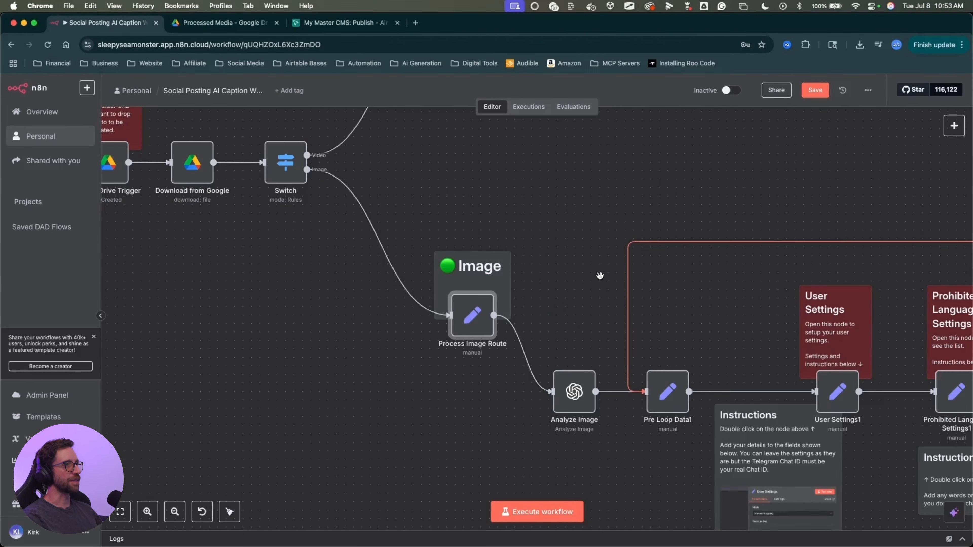
{"action": "scroll", "coordinate": [600, 274], "scroll_direction": "down", "scroll_amount": 3}
{"action": "left_click_drag", "start_coordinate": [693, 204], "coordinate": [489, 157]}
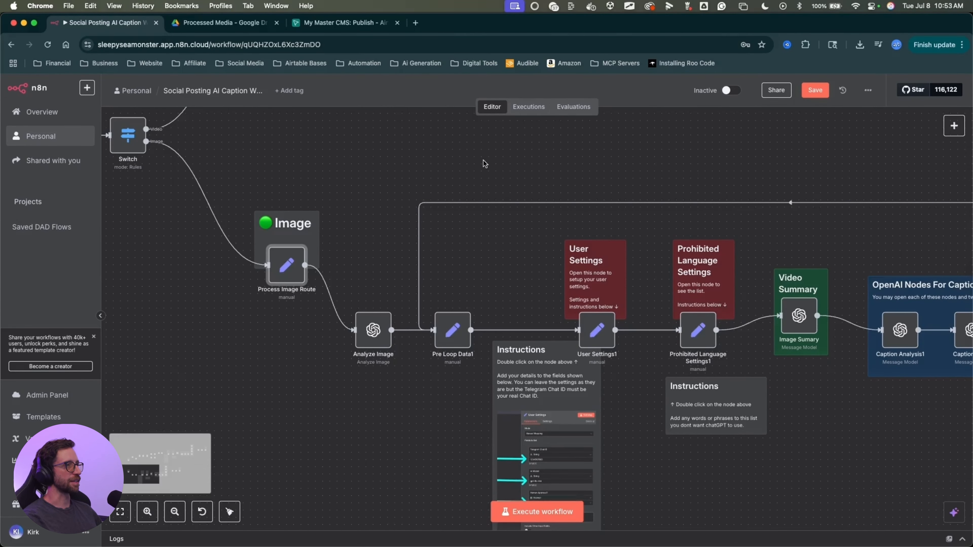
Follow the image branch past its two settings nodes and single out the Image Sumary node before the caption-writing group
{"action": "scroll", "coordinate": [454, 181], "scroll_direction": "down", "scroll_amount": 4}
{"action": "left_click", "coordinate": [448, 455]}
{"action": "mouse_move", "coordinate": [449, 455]}
{"action": "left_mouse_down"}
{"action": "mouse_move", "coordinate": [414, 274]}
{"action": "mouse_move", "coordinate": [593, 271]}
{"action": "mouse_move", "coordinate": [646, 256]}
{"action": "mouse_move", "coordinate": [648, 273]}
{"action": "mouse_move", "coordinate": [653, 266]}
{"action": "left_mouse_up"}
{"action": "key", "text": "Escape"}
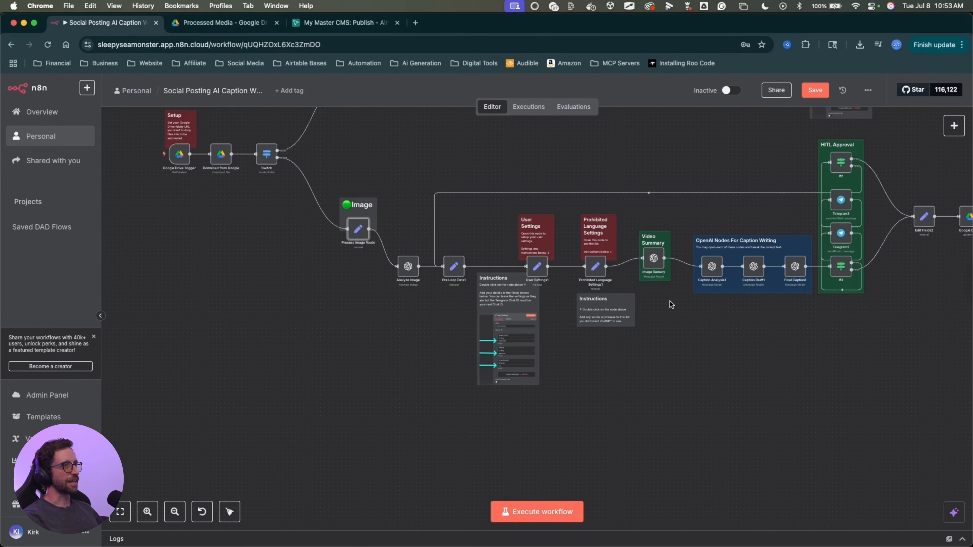
{"action": "left_click_drag", "start_coordinate": [735, 302], "coordinate": [427, 462]}
{"action": "key", "text": "ctrl+a"}
{"action": "mouse_move", "coordinate": [681, 158]}
{"action": "left_mouse_down"}
{"action": "mouse_move", "coordinate": [677, 148]}
{"action": "mouse_move", "coordinate": [340, 410]}
{"action": "left_mouse_up"}
{"action": "key", "text": "Escape"}
{"action": "left_click_drag", "start_coordinate": [352, 371], "coordinate": [518, 267]}
{"action": "scroll", "coordinate": [495, 336], "scroll_direction": "up", "scroll_amount": 5}
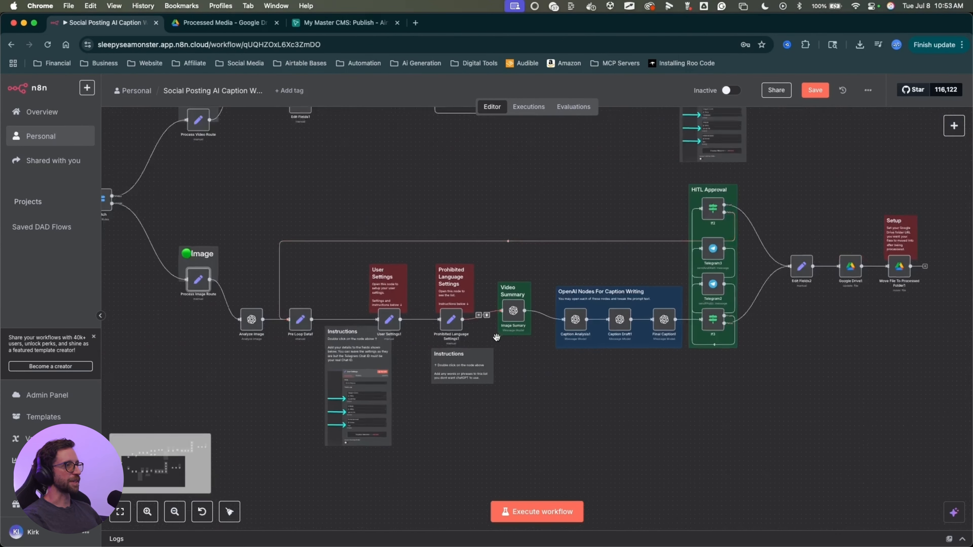
{"action": "key", "text": "ctrl+a"}
{"action": "left_click_drag", "start_coordinate": [558, 424], "coordinate": [520, 325]}
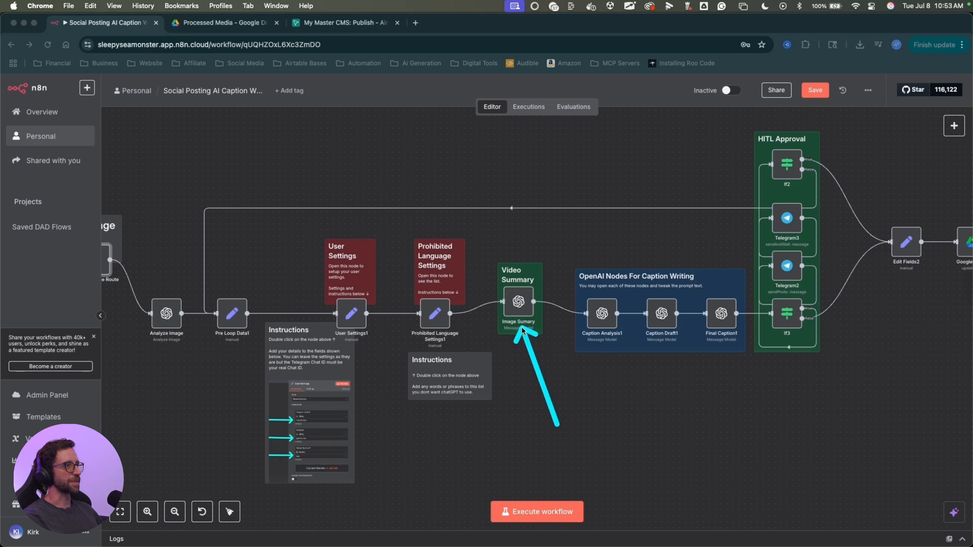
{"action": "key", "text": "Escape"}
Trace the image branch from the caption-writing nodes through HITL Approval to the final Google Drive nodes
{"action": "left_click_drag", "start_coordinate": [624, 364], "coordinate": [429, 358]}
{"action": "key", "text": "ctrl+a"}
{"action": "mouse_move", "coordinate": [467, 418]}
{"action": "left_mouse_down"}
{"action": "mouse_move", "coordinate": [469, 366]}
{"action": "mouse_move", "coordinate": [532, 326]}
{"action": "mouse_move", "coordinate": [771, 265]}
{"action": "mouse_move", "coordinate": [847, 276]}
{"action": "left_mouse_up"}
{"action": "key", "text": "Escape"}
Show the complete workflow with both the video and image branches in view
{"action": "scroll", "coordinate": [761, 312], "scroll_direction": "down", "scroll_amount": 10}
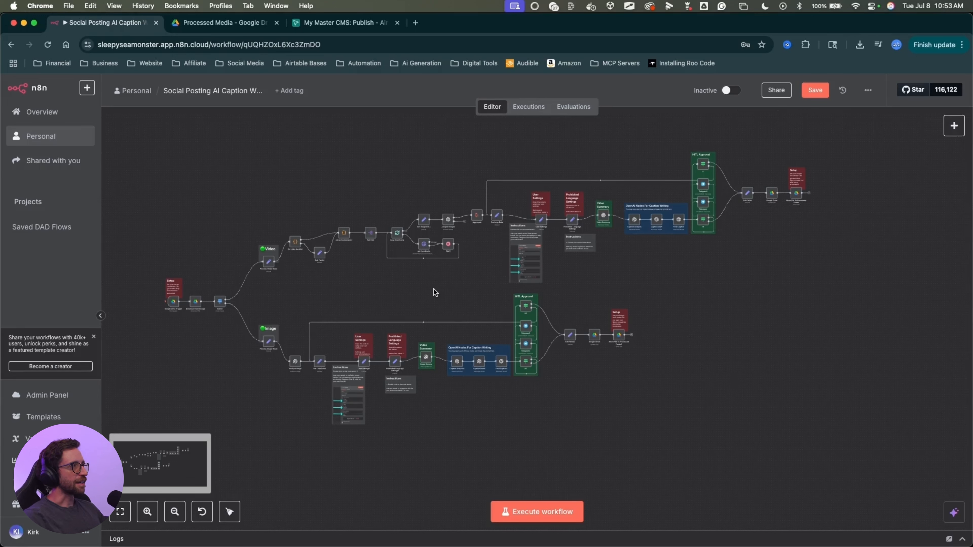
{"action": "mouse_move", "coordinate": [429, 193]}
{"action": "left_mouse_down"}
{"action": "mouse_move", "coordinate": [430, 216]}
{"action": "mouse_move", "coordinate": [449, 197]}
{"action": "left_mouse_up"}
{"action": "key", "text": "Escape"}
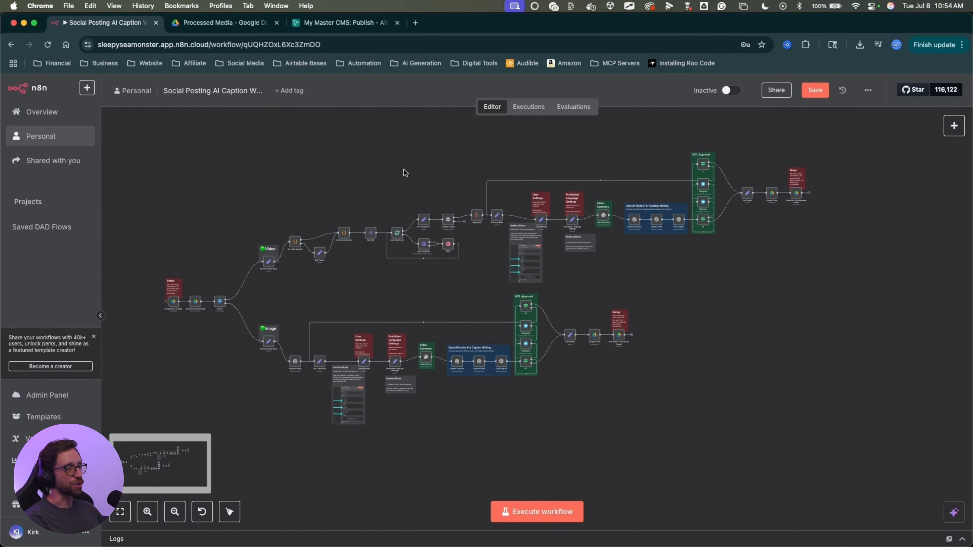
{"action": "left_click_drag", "start_coordinate": [403, 170], "coordinate": [438, 183]}
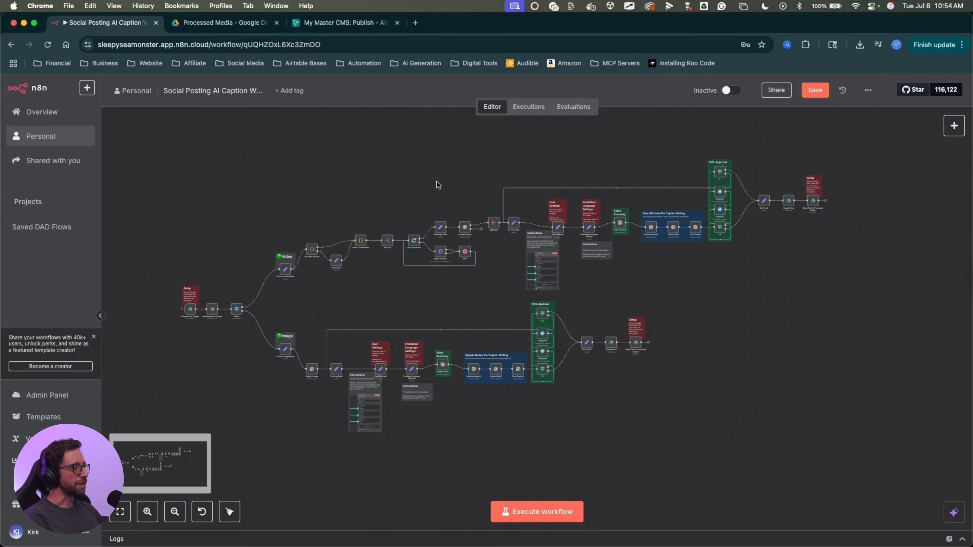